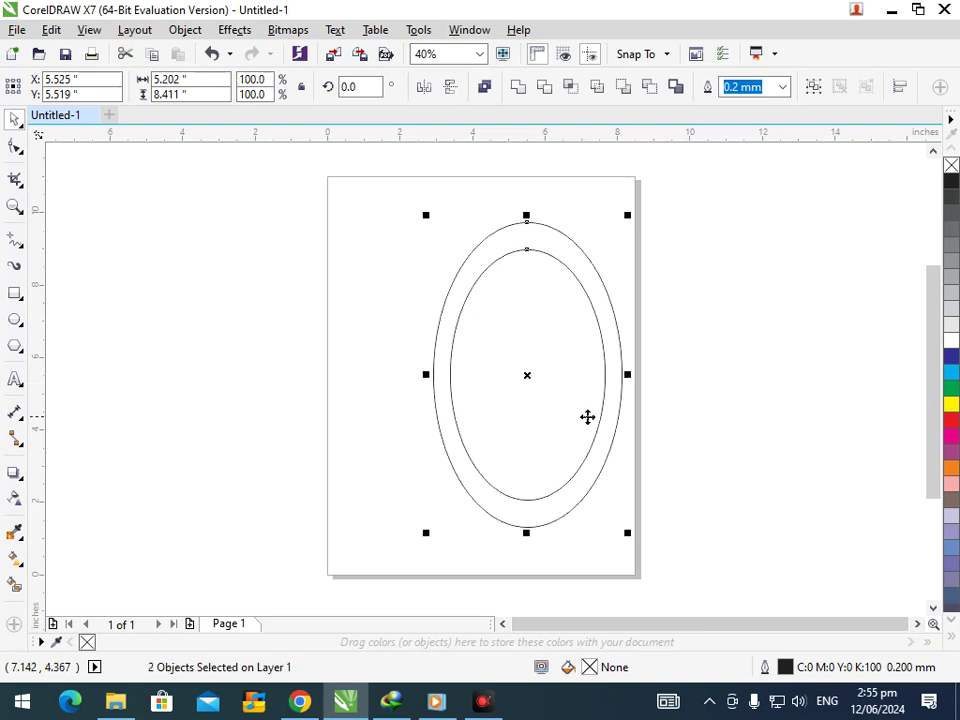
Move the two concentric ellipses toward the page's left side and draw a vertical rectangle about 0.75 × 9.5 in across them
{"action": "left_click", "coordinate": [609, 399]}
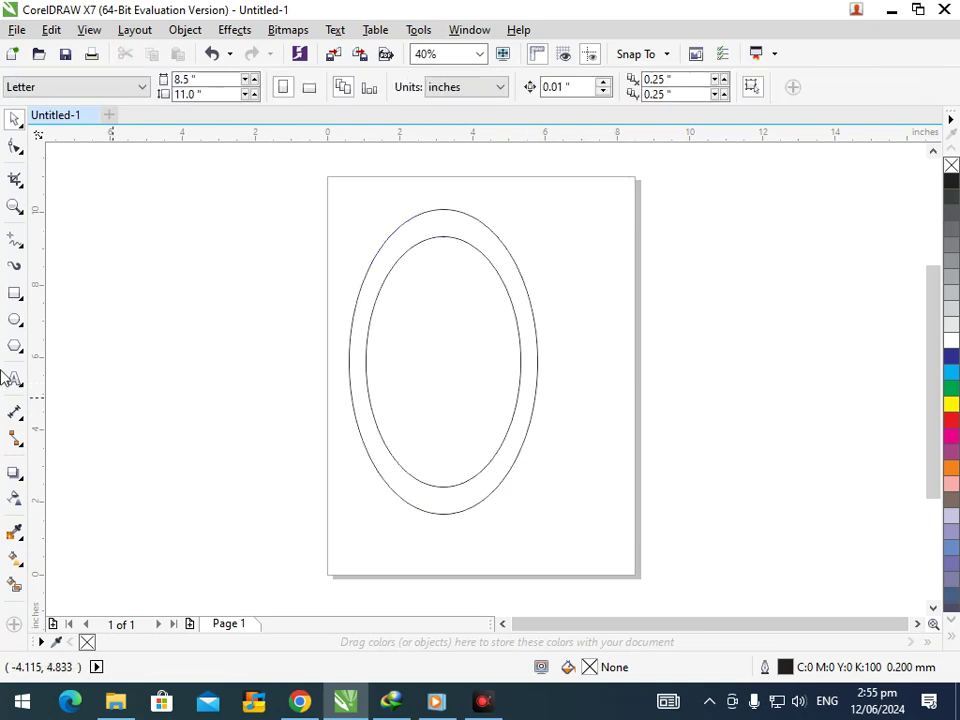
{"action": "left_click", "coordinate": [15, 292]}
{"action": "left_click_drag", "start_coordinate": [424, 196], "coordinate": [451, 540]}
{"action": "left_click", "coordinate": [15, 118]}
{"action": "left_click", "coordinate": [76, 254]}
Create a copy of the vertical rectangle rotated 90 degrees so it crosses the ellipses horizontally
{"action": "left_click", "coordinate": [430, 541]}
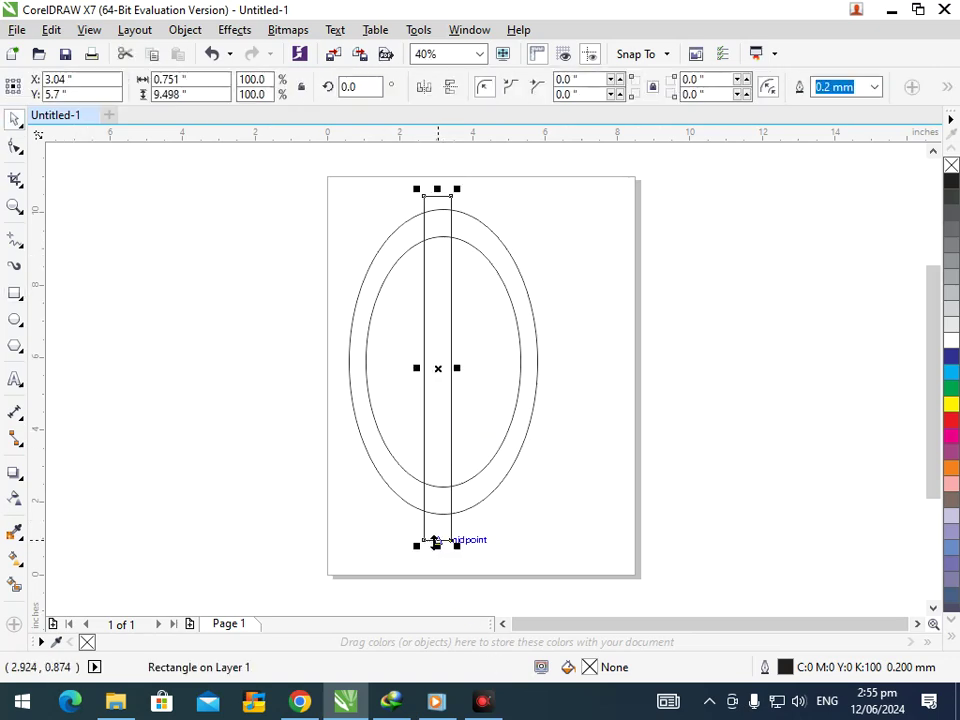
{"action": "left_click", "coordinate": [437, 541]}
{"action": "left_click_drag", "start_coordinate": [419, 545], "coordinate": [767, 368]}
{"action": "left_click", "coordinate": [596, 480]}
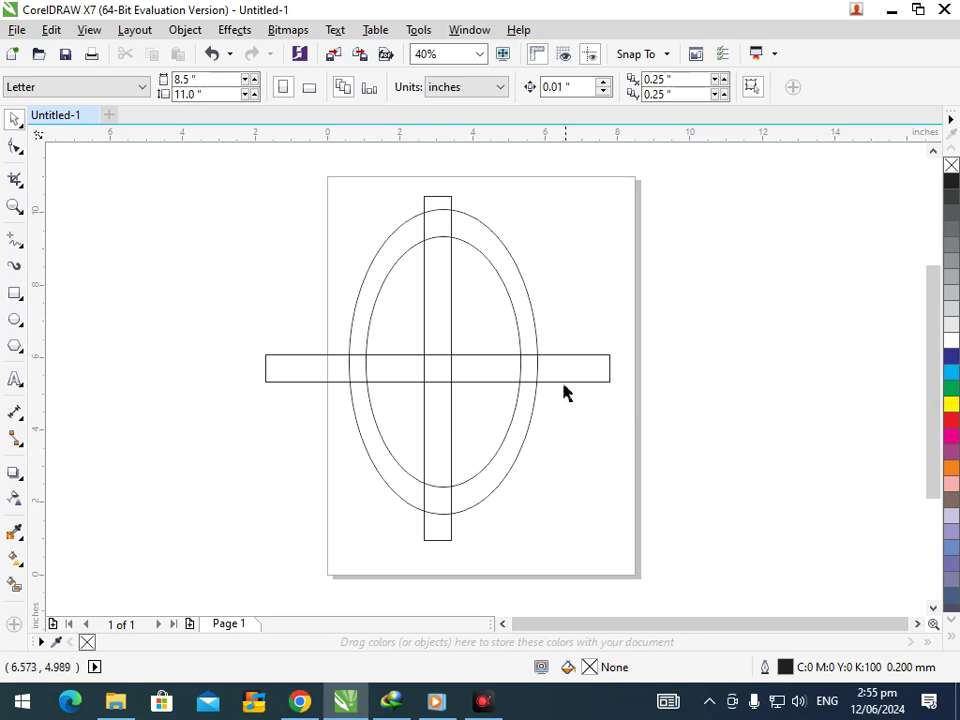
Make a half-width copy of the vertical rectangle, about 0.39 in wide, inside the original
{"action": "left_click", "coordinate": [425, 541]}
{"action": "left_click_drag", "start_coordinate": [429, 368], "coordinate": [432, 418]}
{"action": "left_click", "coordinate": [257, 510]}
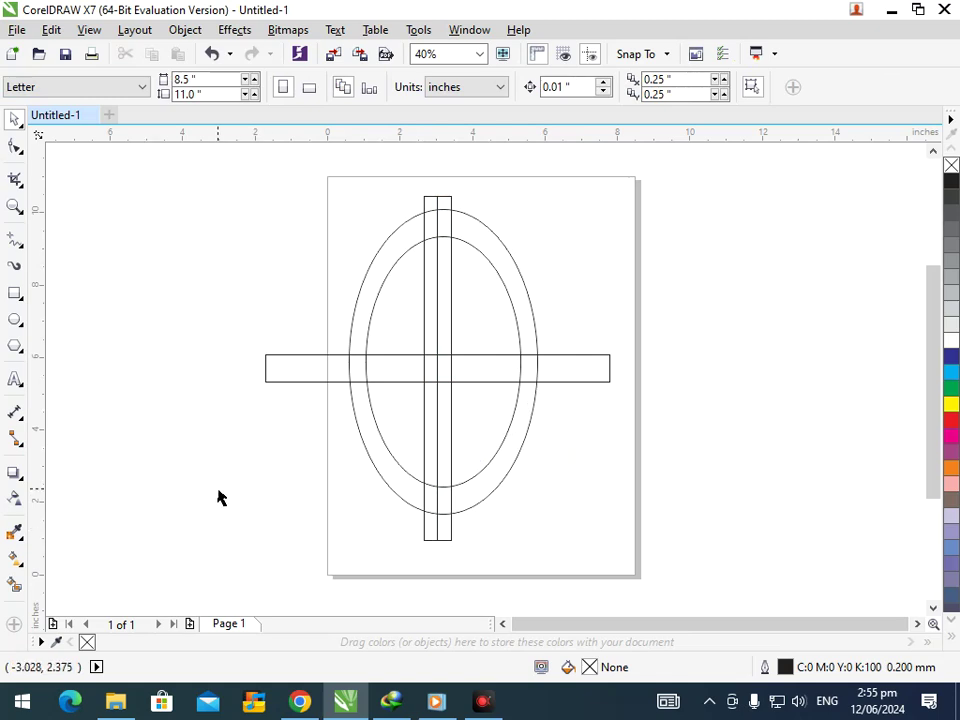
{"action": "left_click_drag", "start_coordinate": [422, 522], "coordinate": [206, 483]}
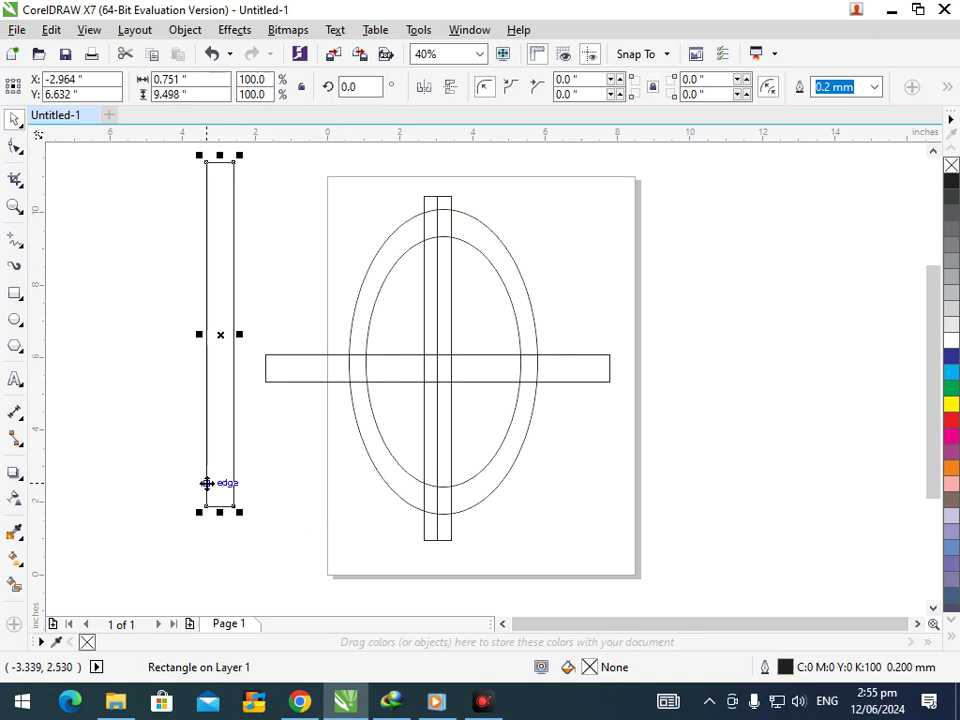
{"action": "key", "text": "ctrl+z"}
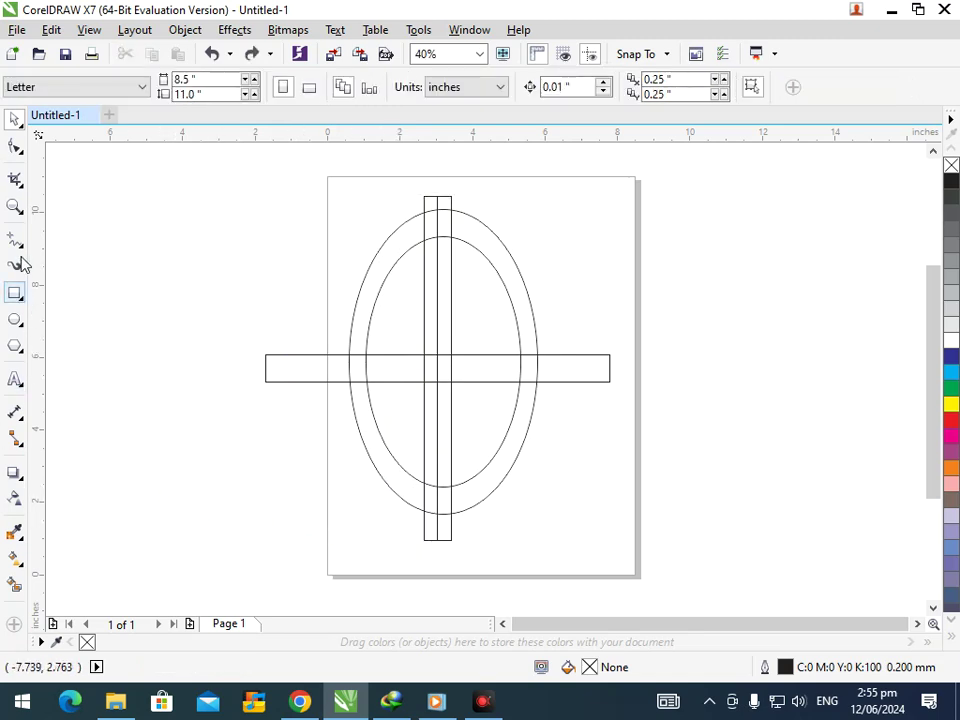
Draw a slanted two-point line about 2.5 in long across the lower-left part of the elliptical ring
{"action": "left_click", "coordinate": [22, 250]}
{"action": "left_click", "coordinate": [30, 258]}
{"action": "mouse_move", "coordinate": [411, 450]}
{"action": "left_mouse_down"}
{"action": "mouse_move", "coordinate": [407, 524]}
{"action": "mouse_move", "coordinate": [388, 537]}
{"action": "left_mouse_up"}
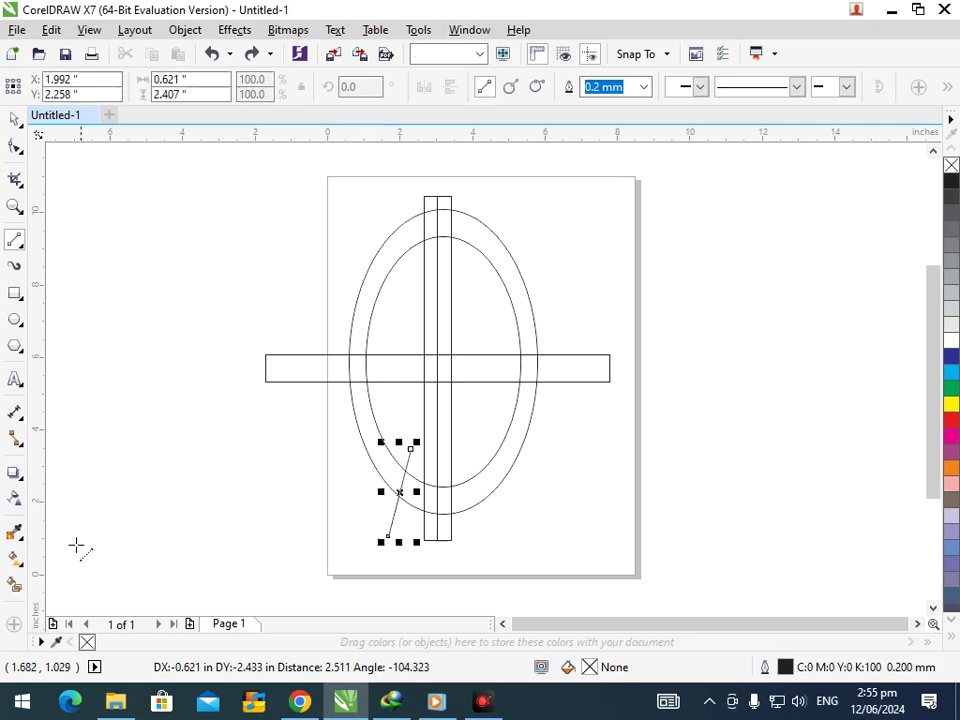
Smart-fill the left side of the ring down to the slanted line and the left half of the vertical bar in blue-grey
{"action": "left_click", "coordinate": [15, 584]}
{"action": "left_click", "coordinate": [362, 425]}
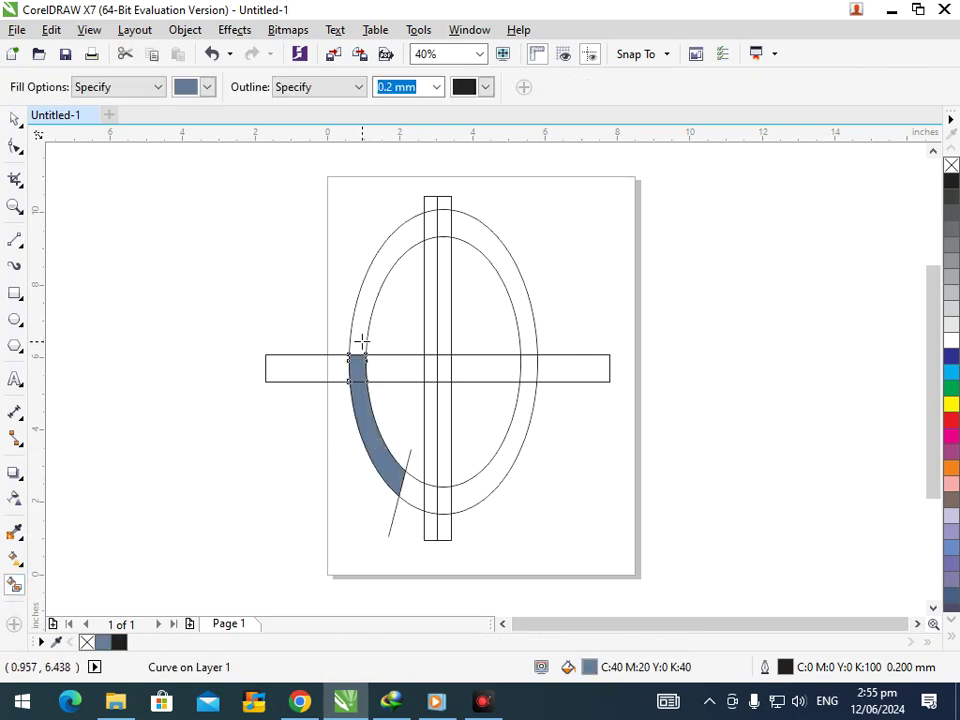
{"action": "left_click", "coordinate": [358, 342]}
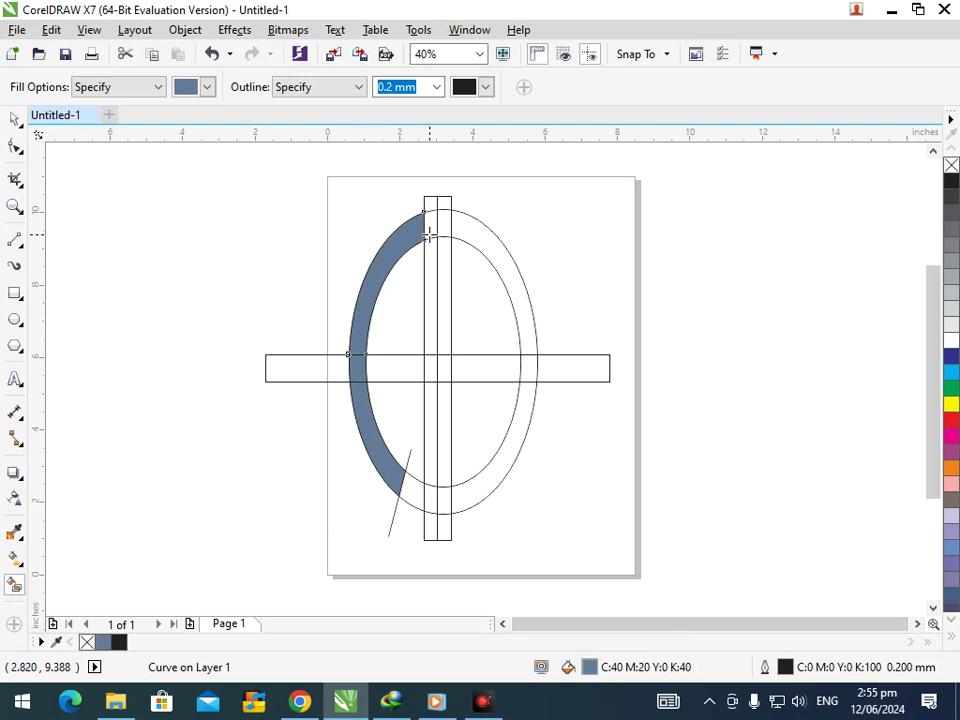
{"action": "left_click", "coordinate": [431, 268]}
{"action": "left_click", "coordinate": [425, 369]}
{"action": "left_click", "coordinate": [432, 460]}
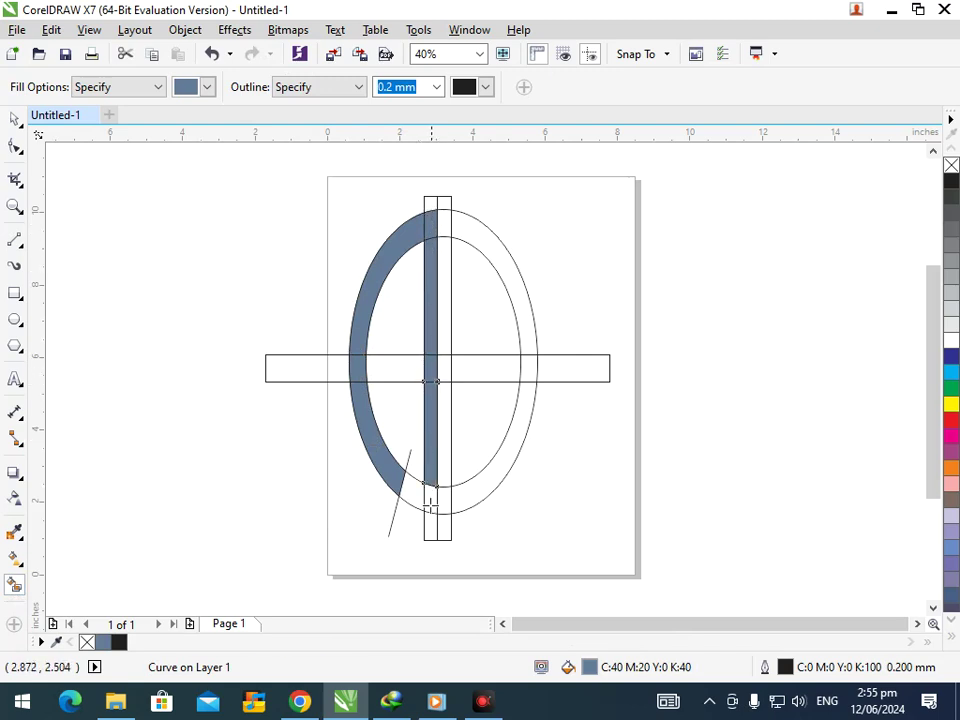
Smart-fill the horizontal bar inside the ellipse, the upper-right ring and the right half of the vertical bar in blue-grey
{"action": "left_click", "coordinate": [396, 375]}
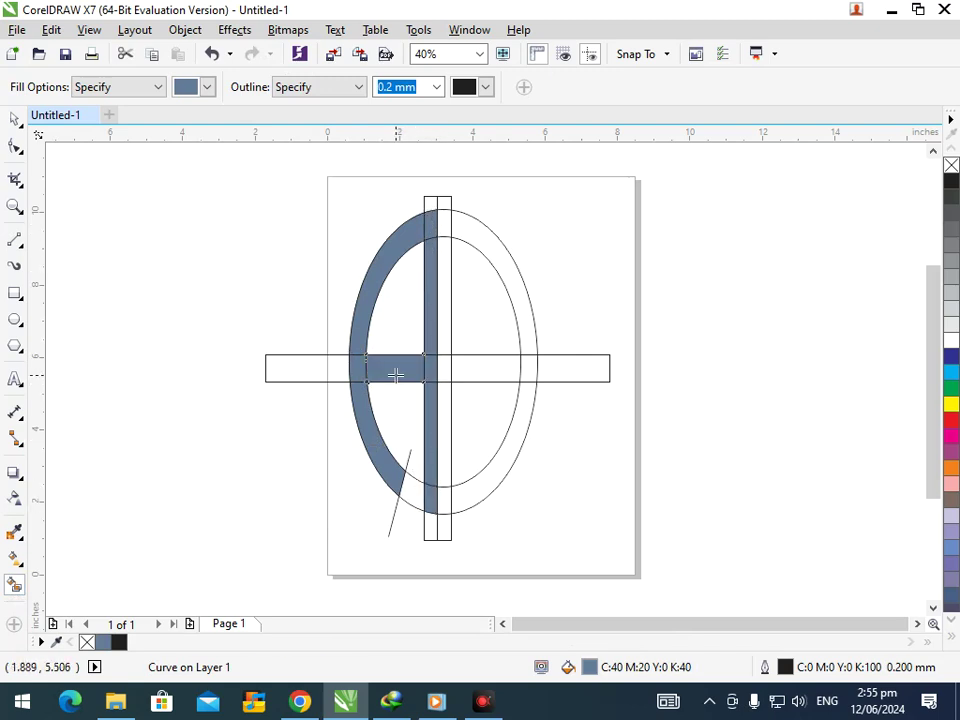
{"action": "left_click", "coordinate": [505, 370]}
{"action": "left_click", "coordinate": [528, 341]}
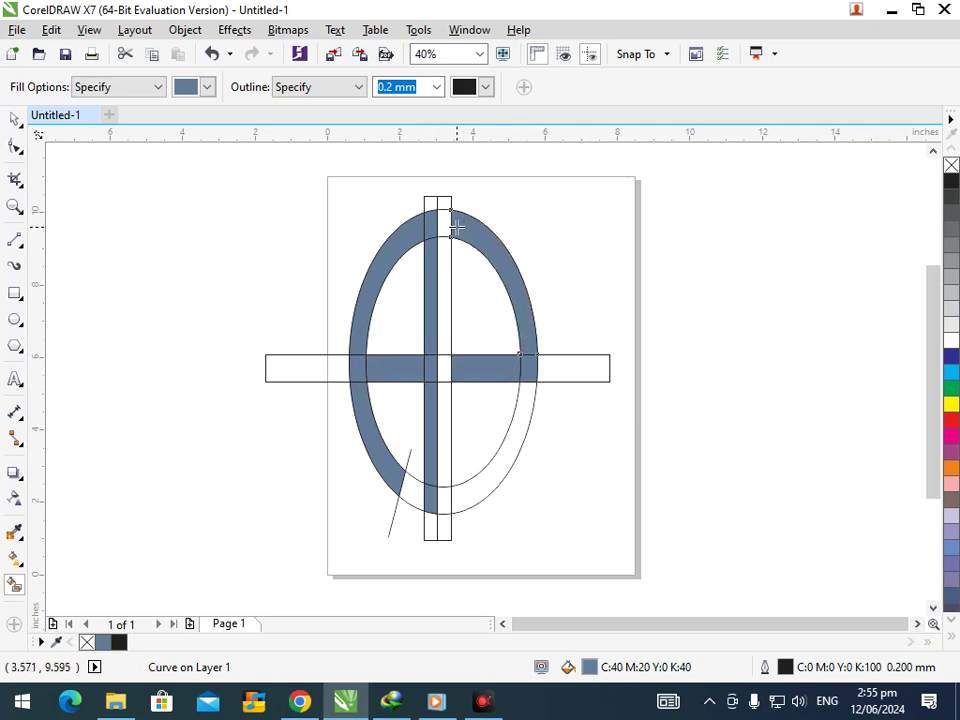
{"action": "left_click", "coordinate": [442, 330]}
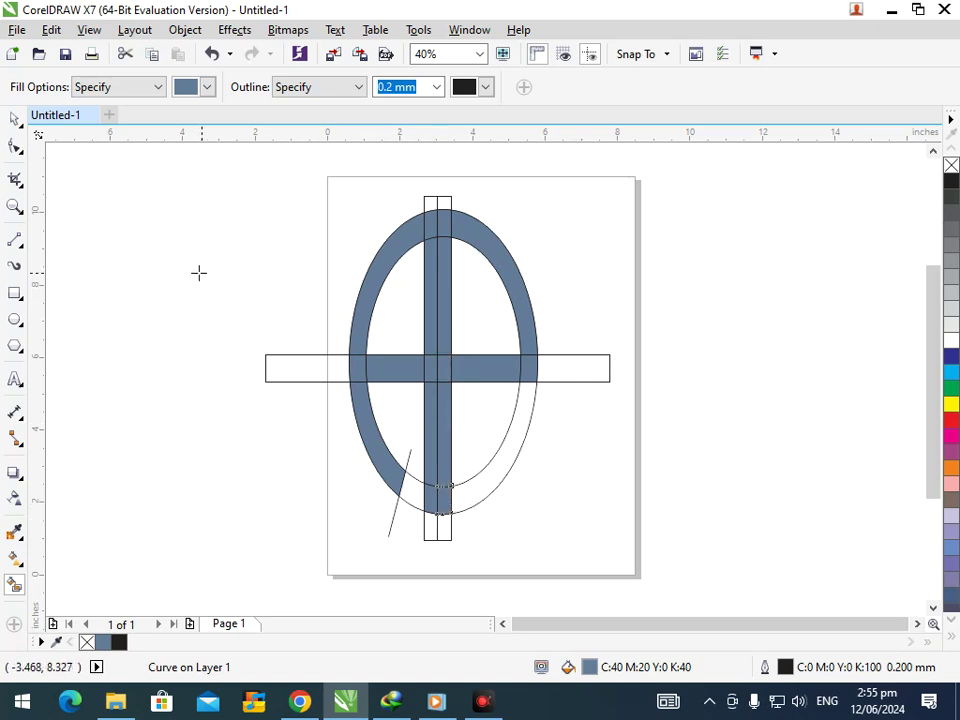
Place a copy of the narrow vertical rectangle slightly to the right, overlapping the vertical bar's right edge
{"action": "left_click", "coordinate": [14, 119]}
{"action": "left_click", "coordinate": [407, 207]}
{"action": "left_click_drag", "start_coordinate": [440, 207], "coordinate": [453, 199]}
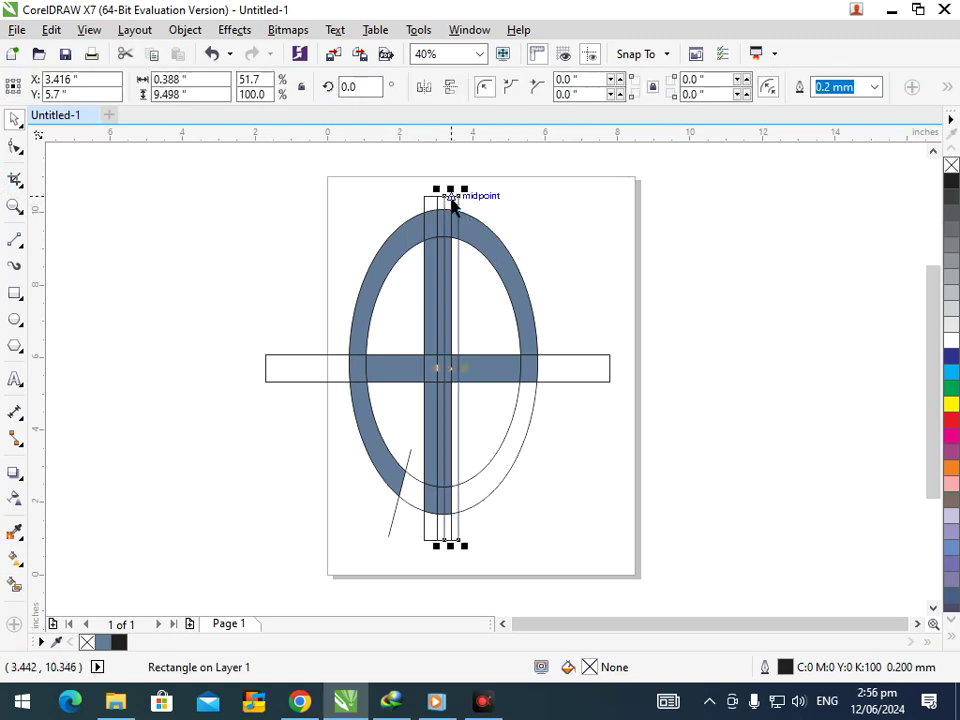
Try narrowing the copied rectangle to about 0.19 in so it ends at the vertical bar's right edge
{"action": "left_click", "coordinate": [470, 371]}
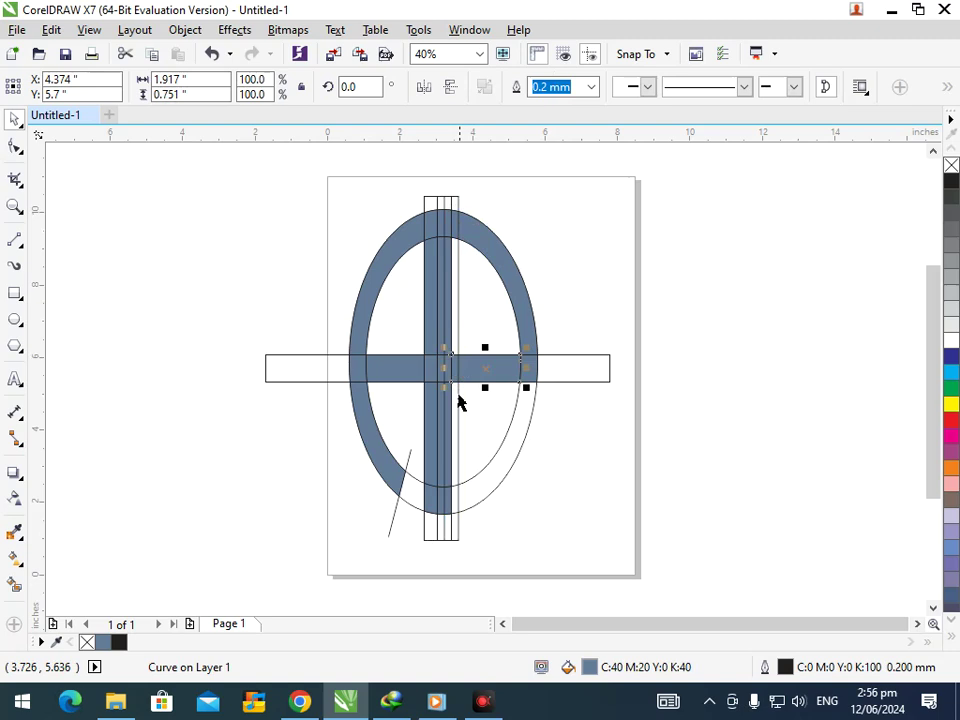
{"action": "left_click", "coordinate": [472, 561]}
{"action": "left_click", "coordinate": [457, 539]}
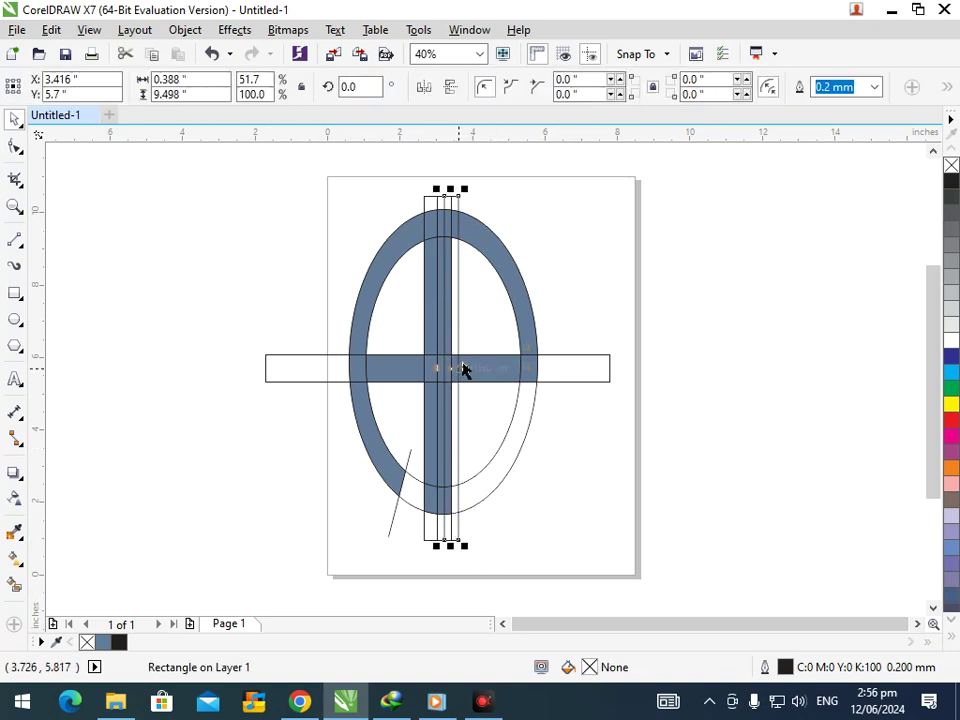
{"action": "left_click_drag", "start_coordinate": [463, 370], "coordinate": [455, 429]}
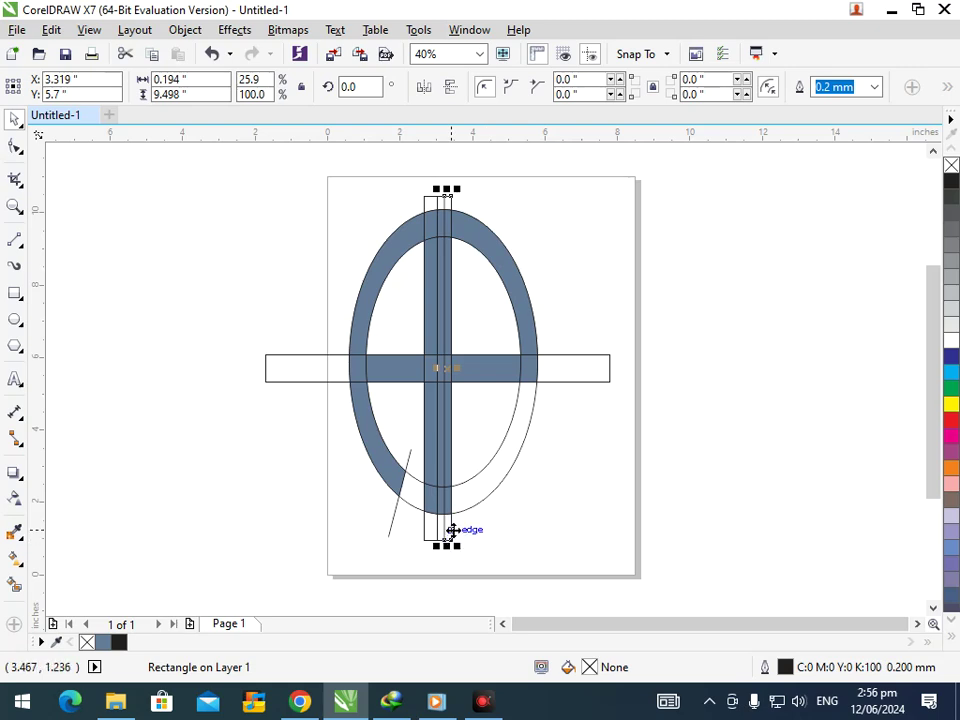
{"action": "left_click_drag", "start_coordinate": [450, 525], "coordinate": [471, 528]}
{"action": "key", "text": "ctrl+z"}
{"action": "left_click_drag", "start_coordinate": [455, 371], "coordinate": [456, 422]}
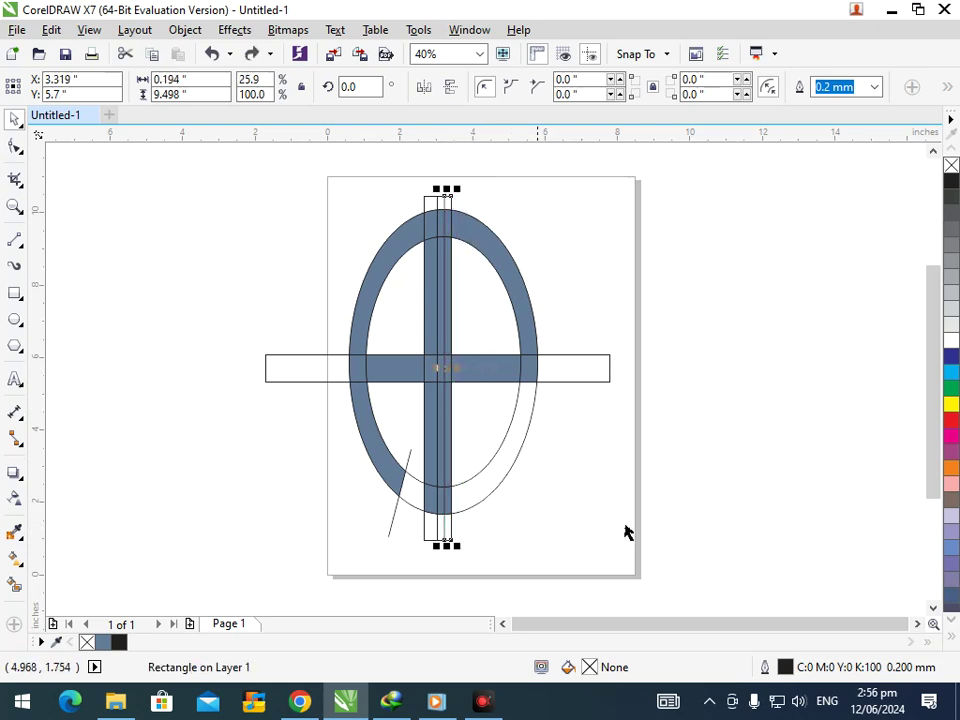
Give the copied rectangle a cyan outline and widen it to about 0.35 in past the bar's right edge
{"action": "right_click", "coordinate": [950, 372]}
{"action": "left_click_drag", "start_coordinate": [456, 374], "coordinate": [462, 418]}
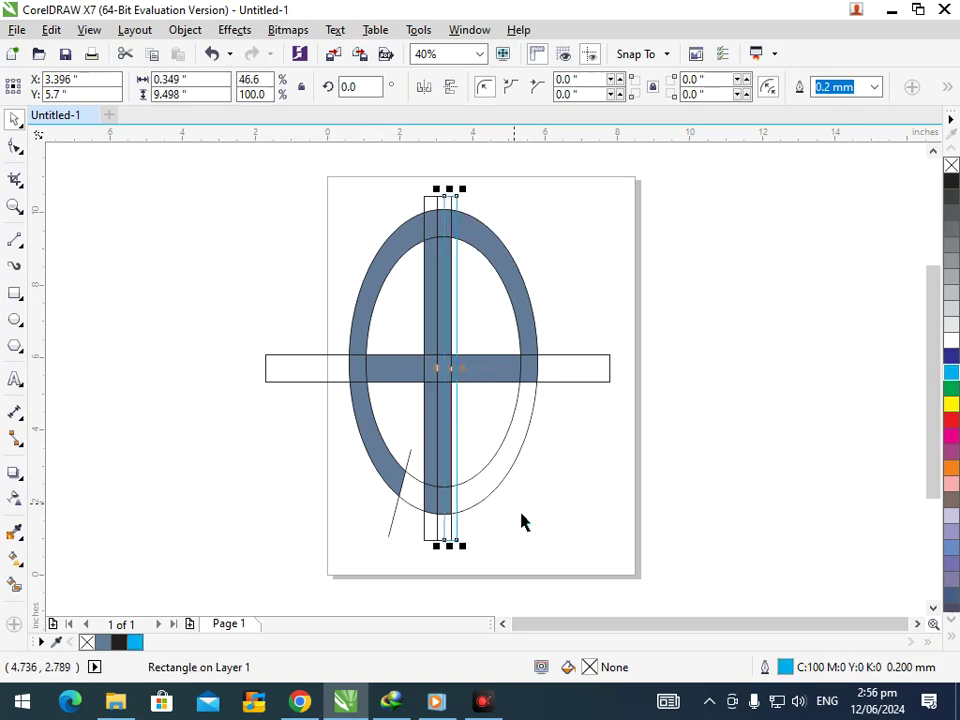
{"action": "left_click", "coordinate": [507, 541]}
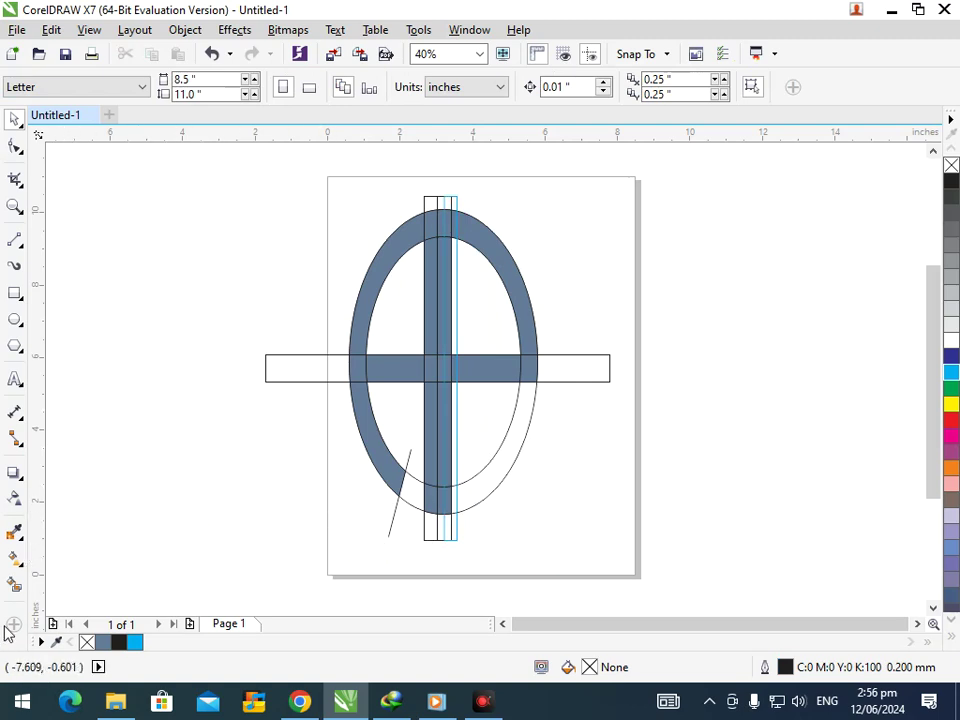
Smart-fill the thin strip between the vertical bar and the cyan rectangle's right edge in blue-grey
{"action": "left_click", "coordinate": [14, 585]}
{"action": "left_click", "coordinate": [454, 495]}
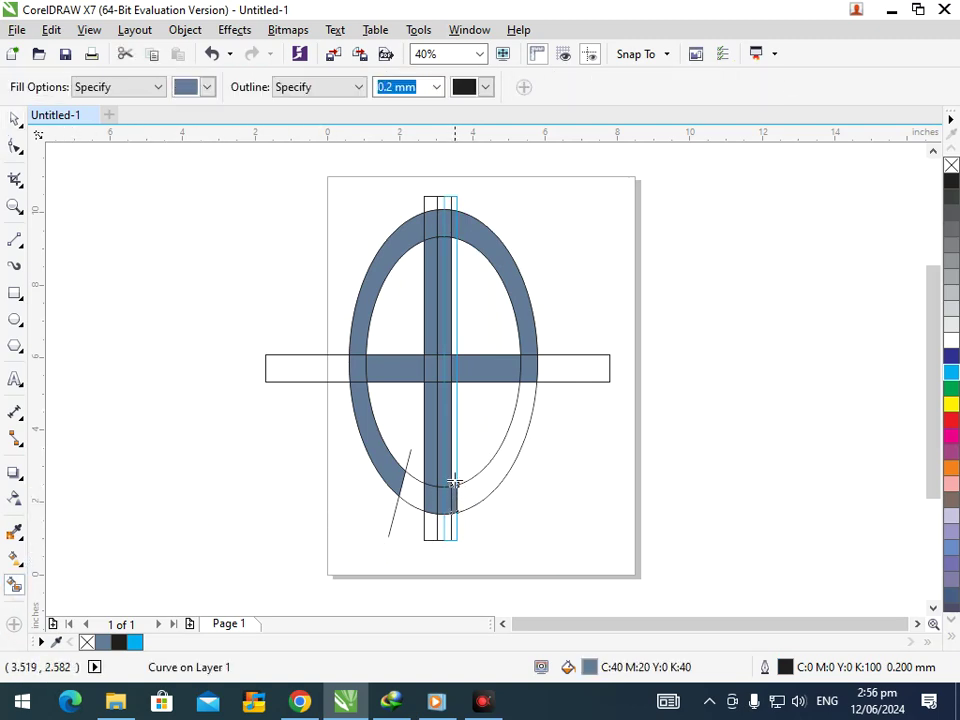
{"action": "left_click", "coordinate": [460, 260]}
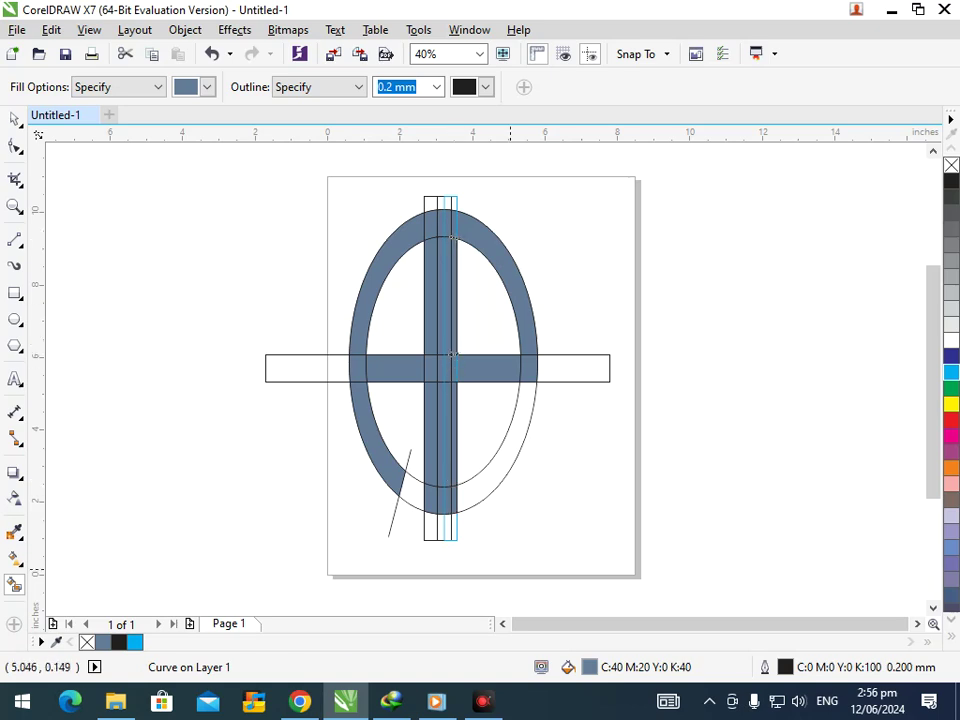
Try to move the filled pieces in the lower half of the vertical bar out of place
{"action": "left_click", "coordinate": [14, 120]}
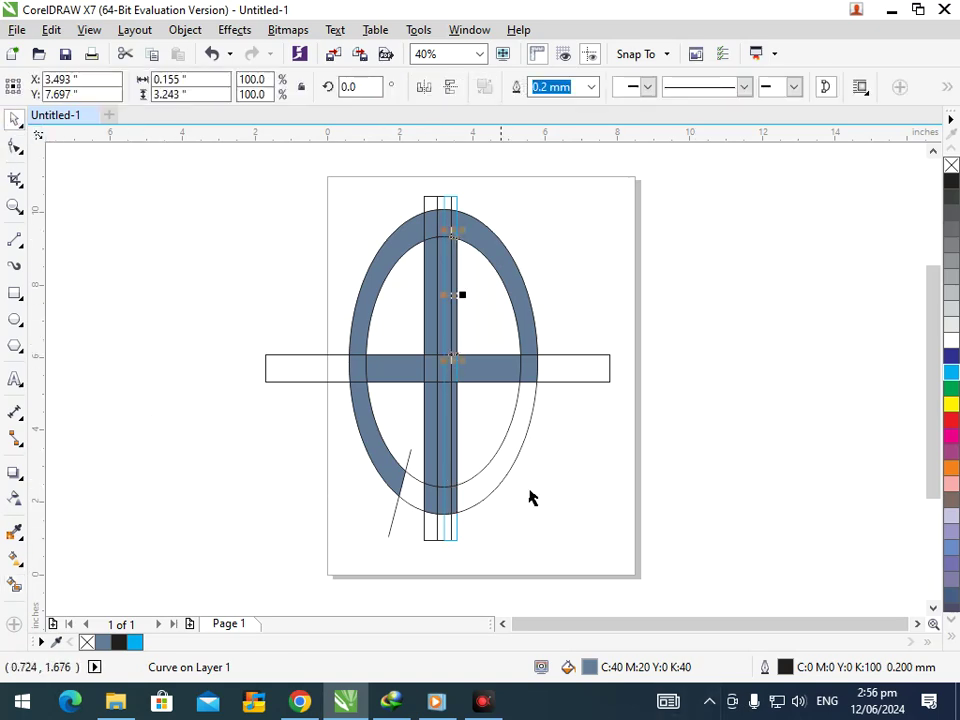
{"action": "left_click", "coordinate": [462, 510]}
{"action": "left_click", "coordinate": [441, 508]}
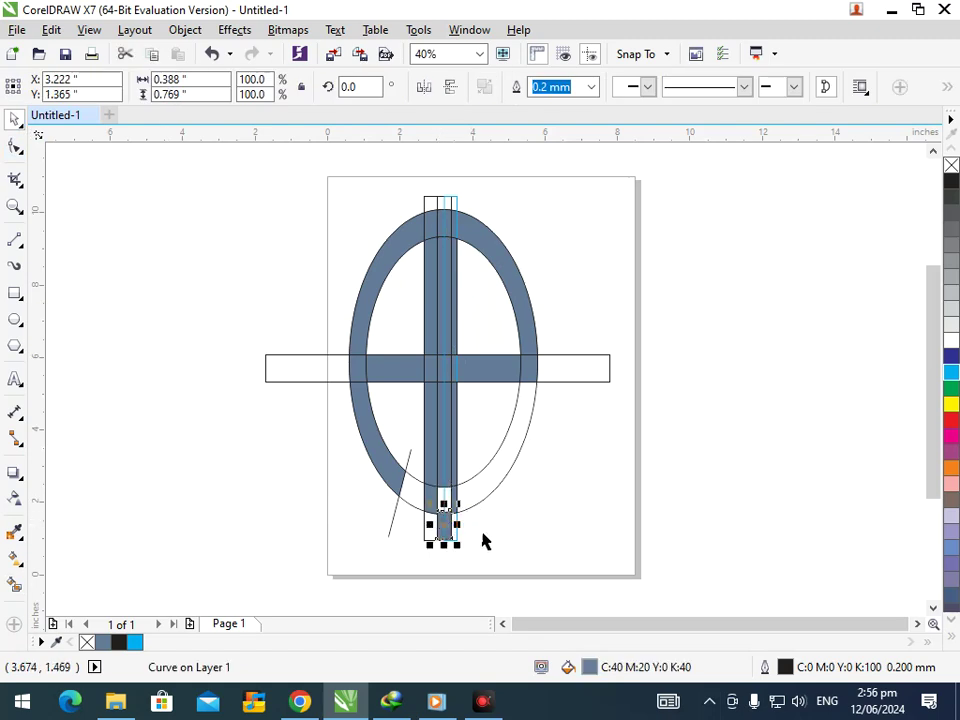
{"action": "left_click", "coordinate": [452, 507]}
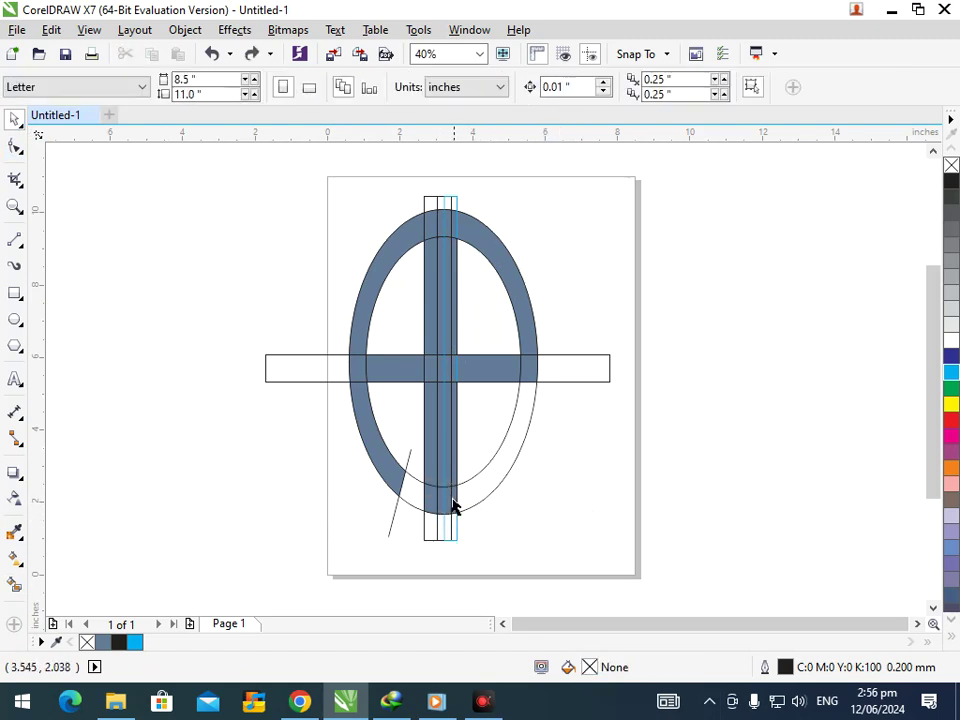
{"action": "left_click_drag", "start_coordinate": [439, 472], "coordinate": [426, 519]}
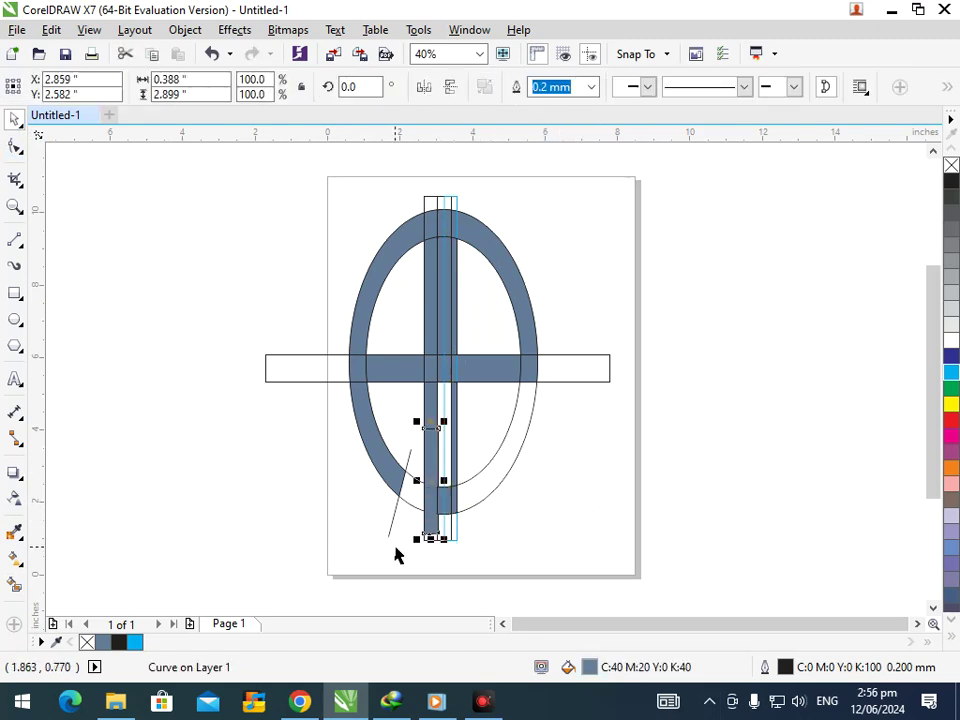
{"action": "left_click_drag", "start_coordinate": [410, 386], "coordinate": [522, 506]}
{"action": "left_click", "coordinate": [437, 456]}
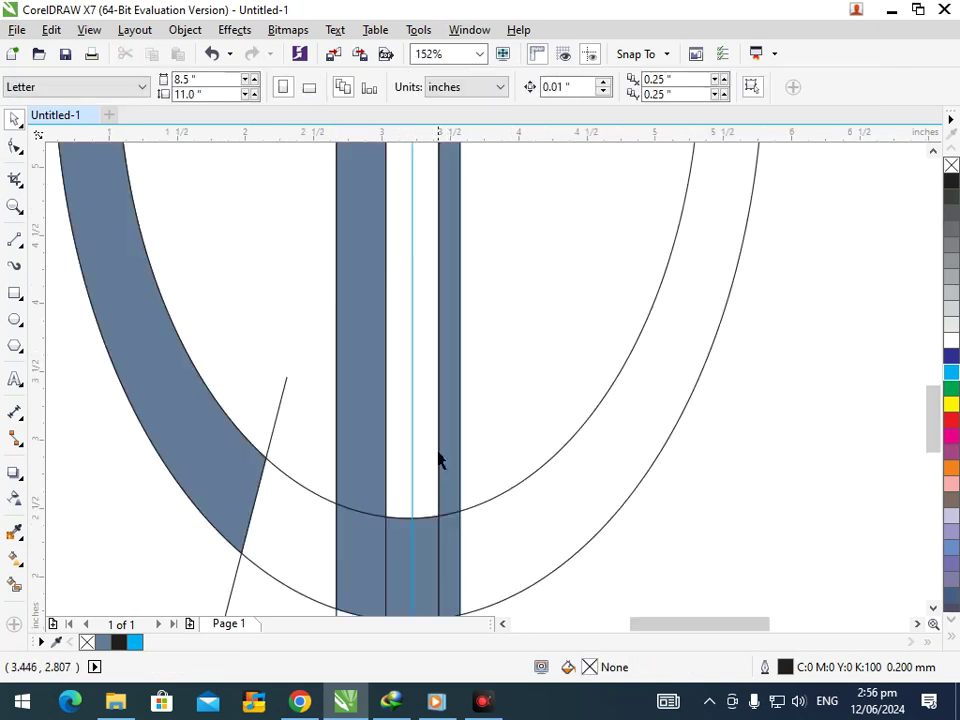
{"action": "right_click", "coordinate": [406, 442]}
{"action": "key", "text": "ctrl+z"}
{"action": "key", "text": "ctrl+z"}
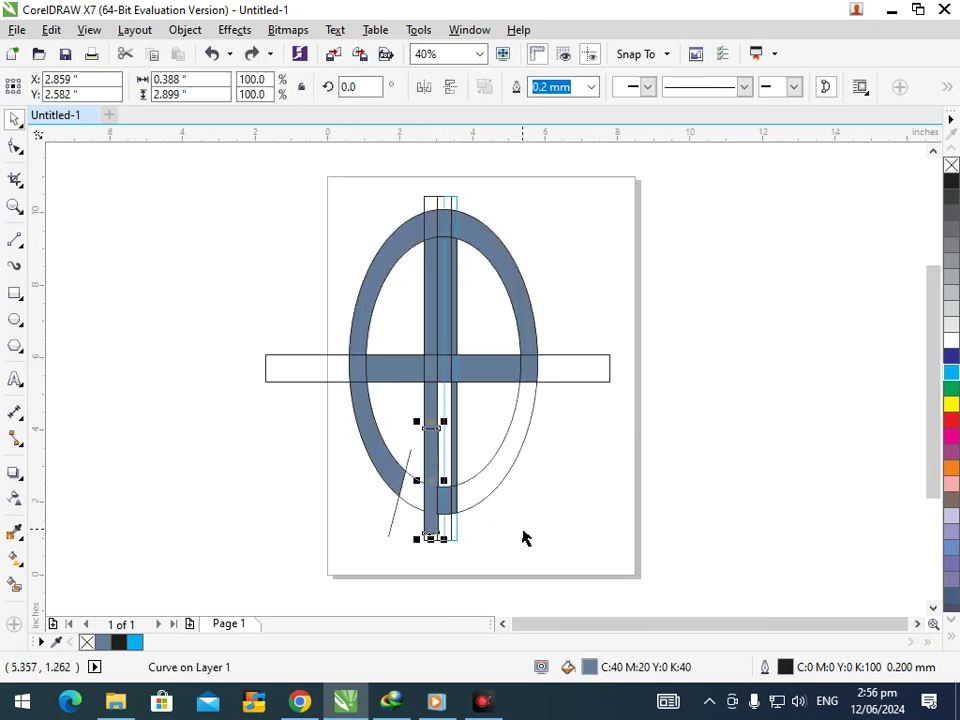
{"action": "left_click", "coordinate": [494, 539]}
{"action": "mouse_move", "coordinate": [444, 539]}
{"action": "left_mouse_down"}
{"action": "mouse_move", "coordinate": [388, 535]}
{"action": "mouse_move", "coordinate": [434, 546]}
{"action": "left_mouse_up"}
{"action": "left_click", "coordinate": [458, 554]}
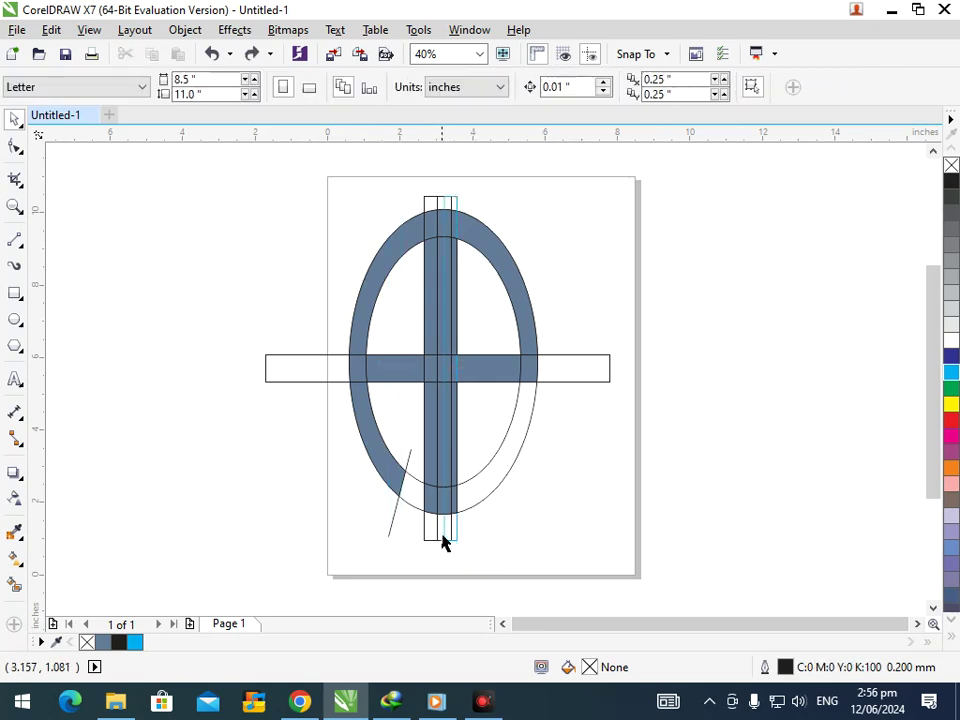
Stretch the cyan-outlined rectangle vertically so it extends beyond both ends of the other vertical rectangles
{"action": "left_click", "coordinate": [441, 541]}
{"action": "left_click_drag", "start_coordinate": [449, 546], "coordinate": [510, 557]}
{"action": "left_click", "coordinate": [336, 536]}
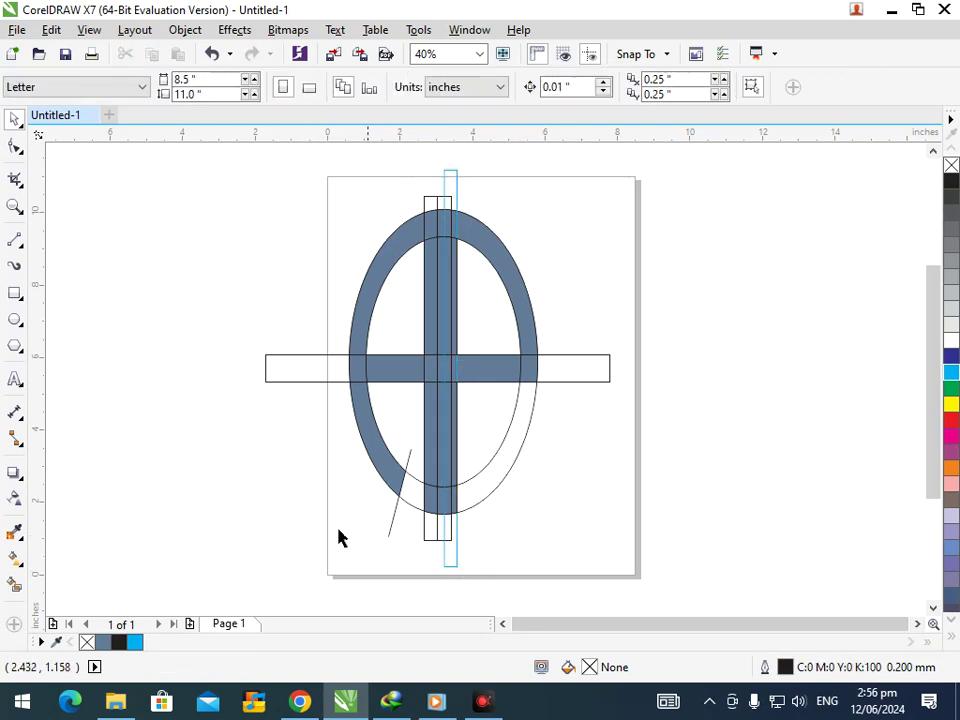
Smart-fill the section at the ring's top between the cyan rectangle's left edge and the adjacent black line, and color it magenta
{"action": "left_click", "coordinate": [15, 586]}
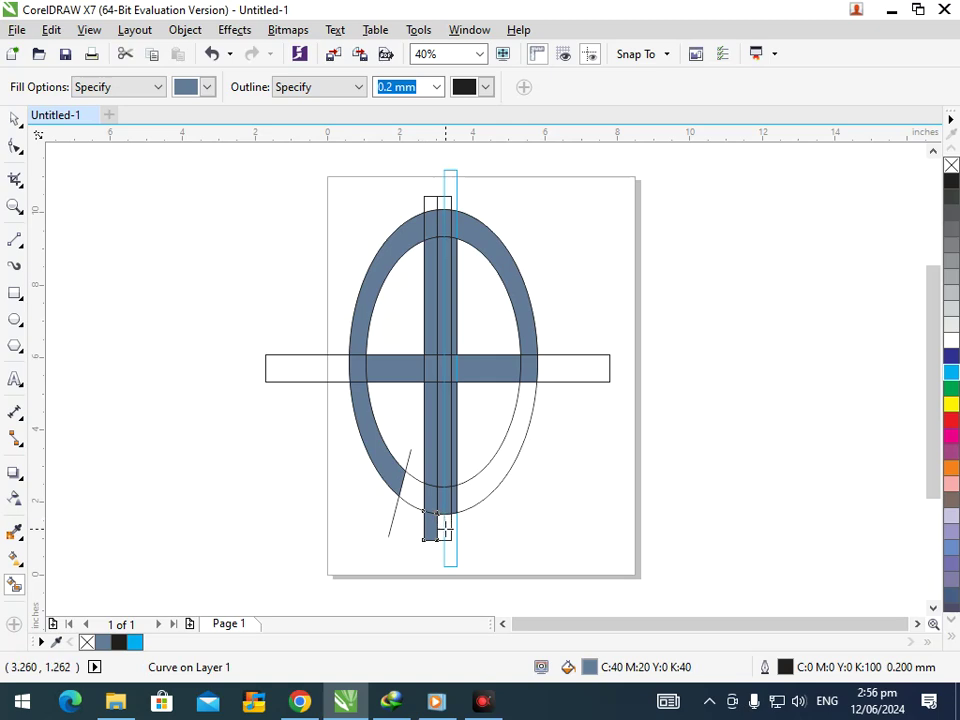
{"action": "key", "text": "ctrl+z"}
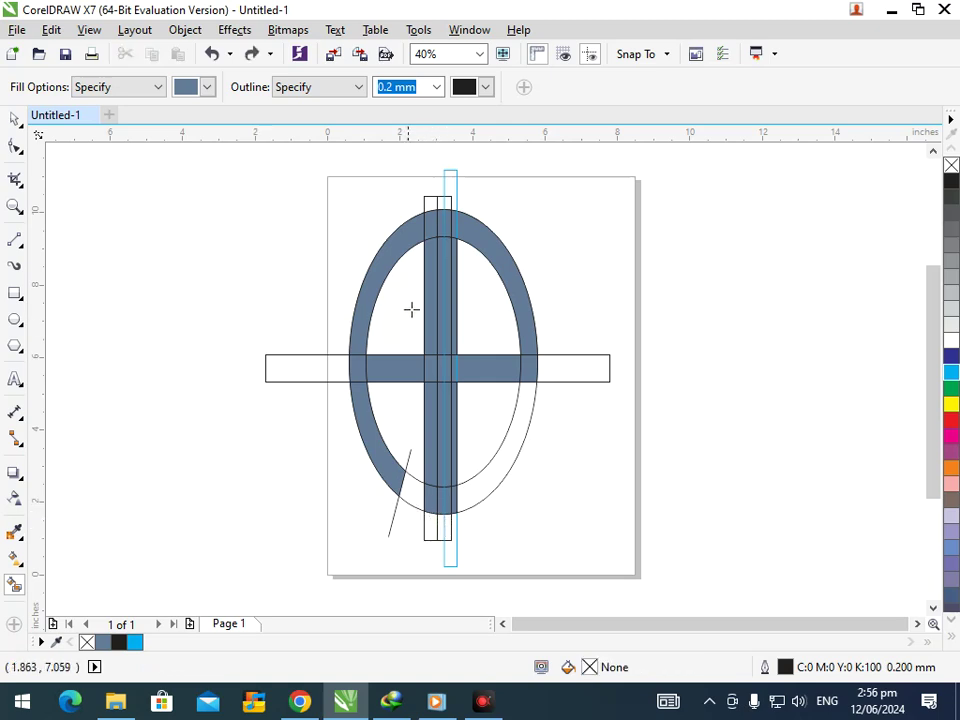
{"action": "scroll", "coordinate": [446, 225], "scroll_direction": "up", "scroll_amount": 4}
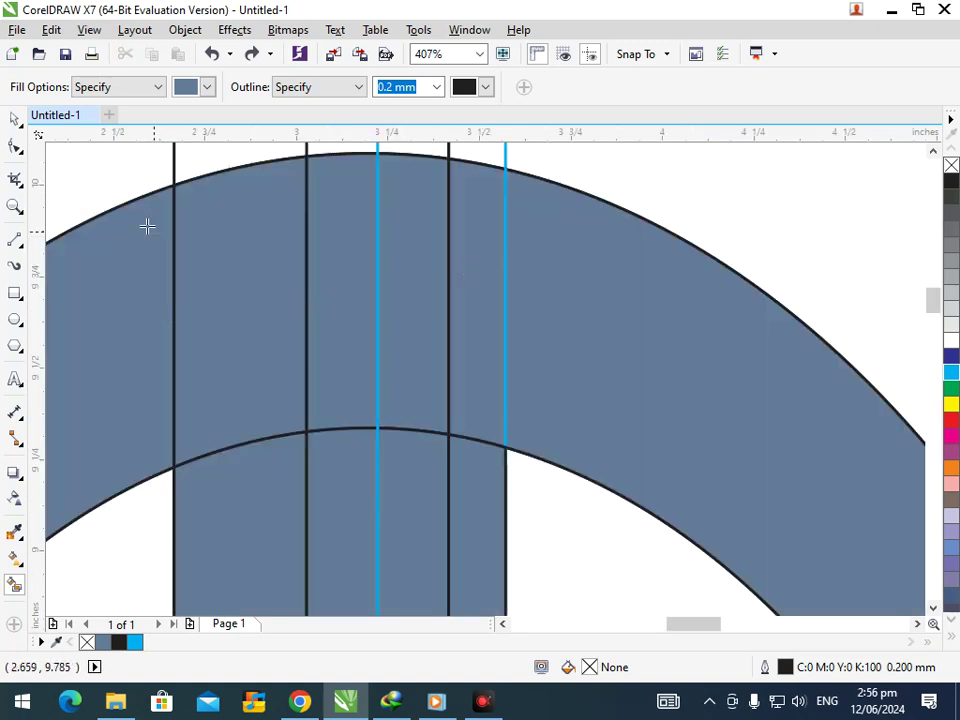
{"action": "left_click", "coordinate": [15, 119]}
{"action": "left_click", "coordinate": [15, 584]}
{"action": "left_click", "coordinate": [418, 363]}
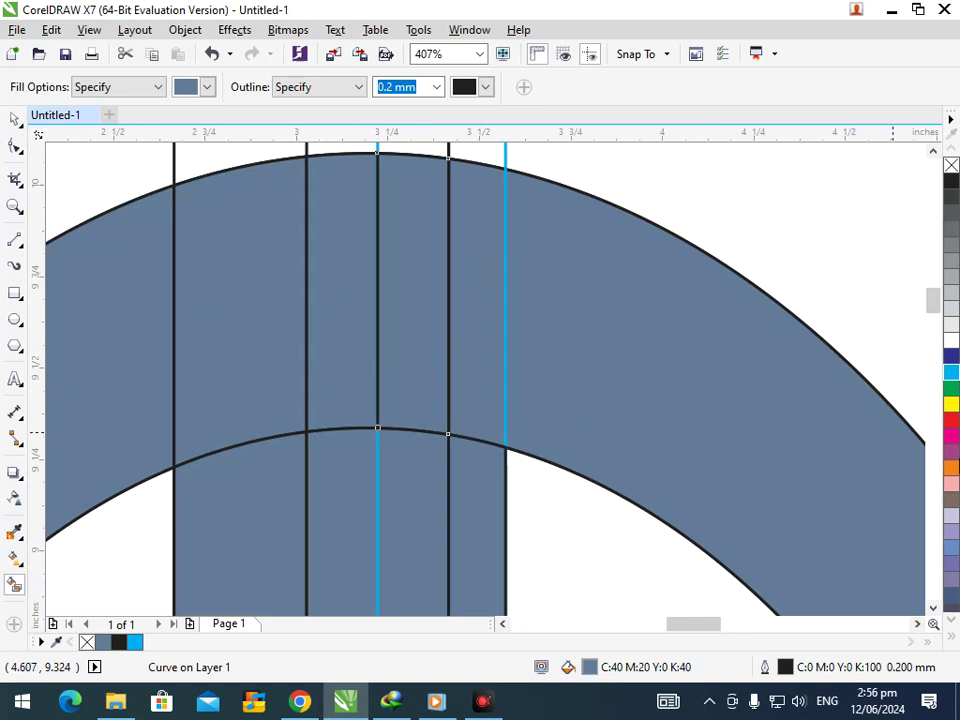
{"action": "left_click", "coordinate": [951, 435]}
{"action": "key", "text": "F2"}
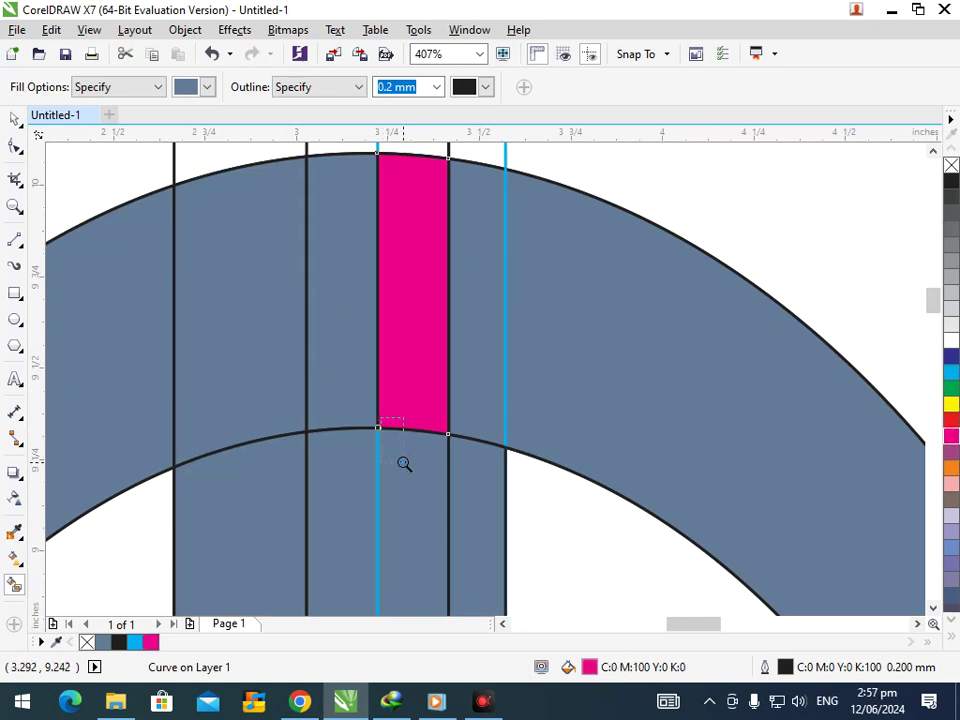
Smart-fill the cyan rectangle's sections at the ring's top and down the upper vertical bar in red, recoloring the magenta section red too
{"action": "key", "text": "F3"}
{"action": "key", "text": "F2"}
{"action": "left_click_drag", "start_coordinate": [422, 184], "coordinate": [513, 263]}
{"action": "left_click", "coordinate": [407, 366]}
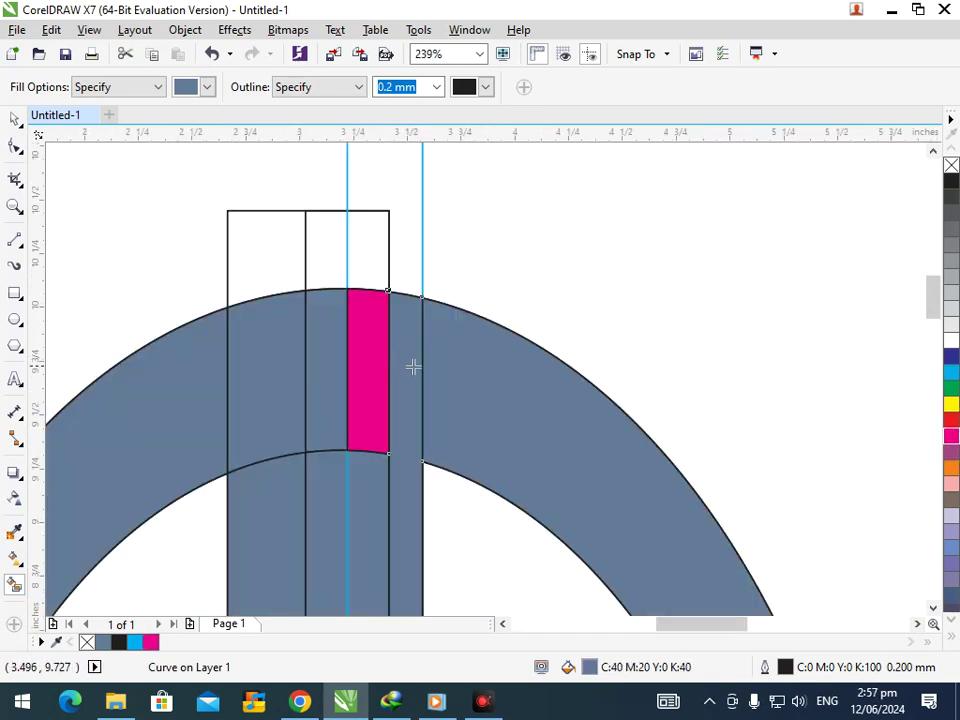
{"action": "left_click", "coordinate": [953, 421]}
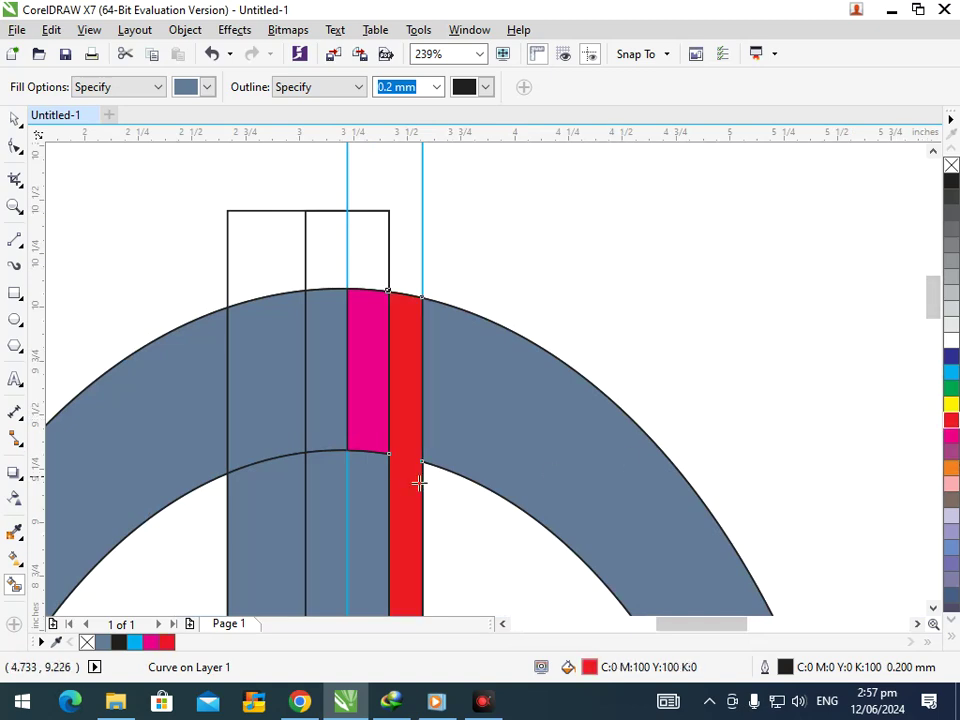
{"action": "left_click", "coordinate": [378, 490]}
{"action": "left_click", "coordinate": [951, 419]}
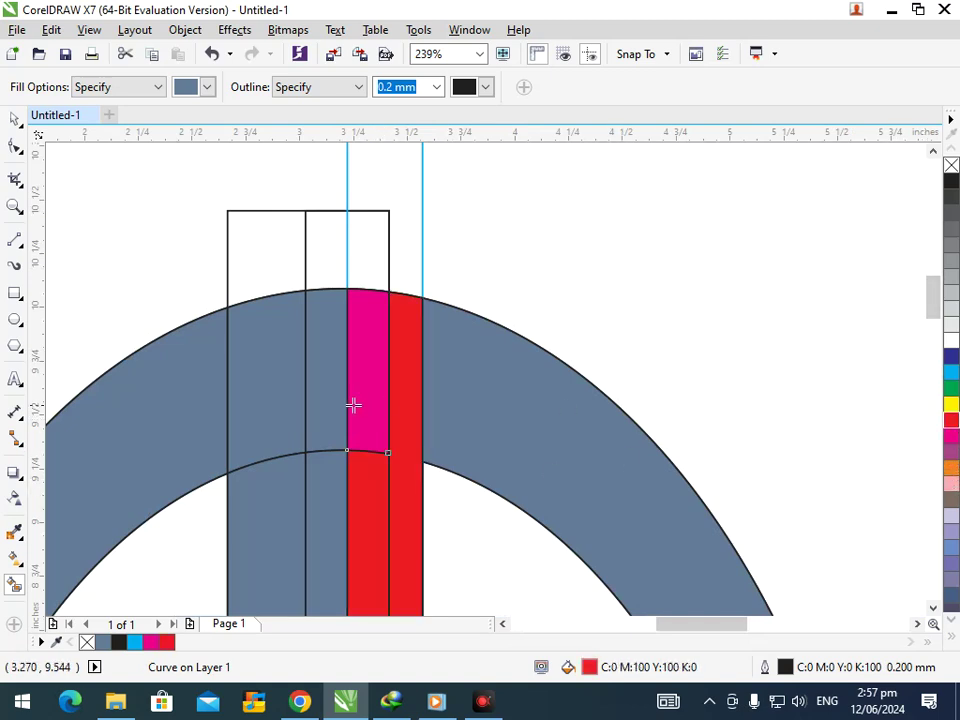
{"action": "left_click", "coordinate": [357, 404]}
{"action": "left_click", "coordinate": [951, 421]}
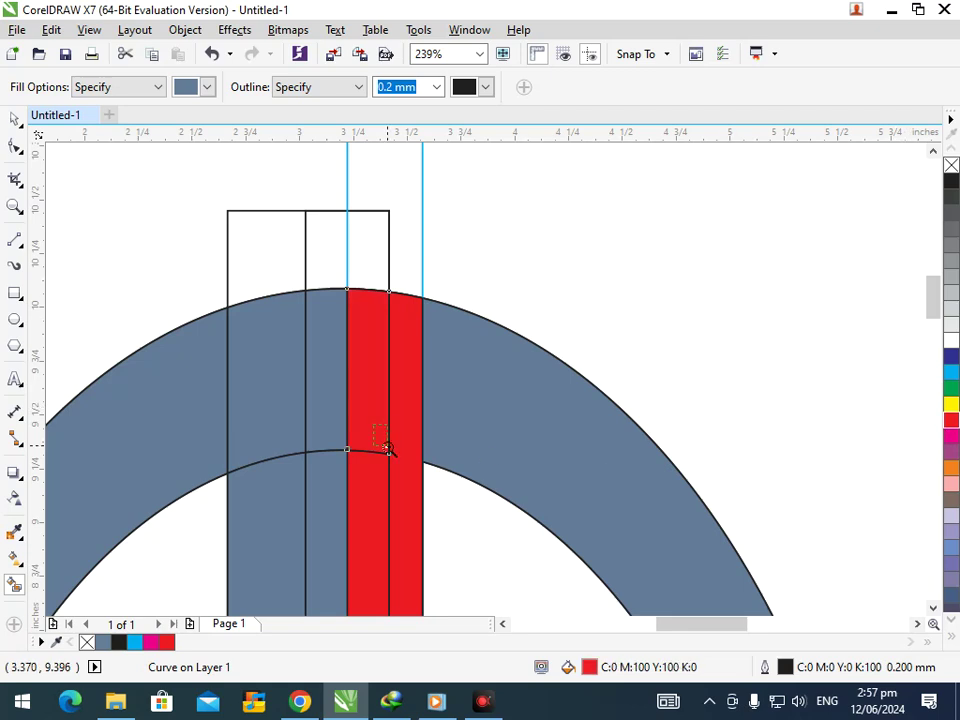
Smart-fill the two narrow sections where the cyan rectangle crosses the horizontal bar and color them red
{"action": "key", "text": "F3"}
{"action": "key", "text": "F2"}
{"action": "left_click_drag", "start_coordinate": [392, 306], "coordinate": [510, 410]}
{"action": "left_click", "coordinate": [461, 410]}
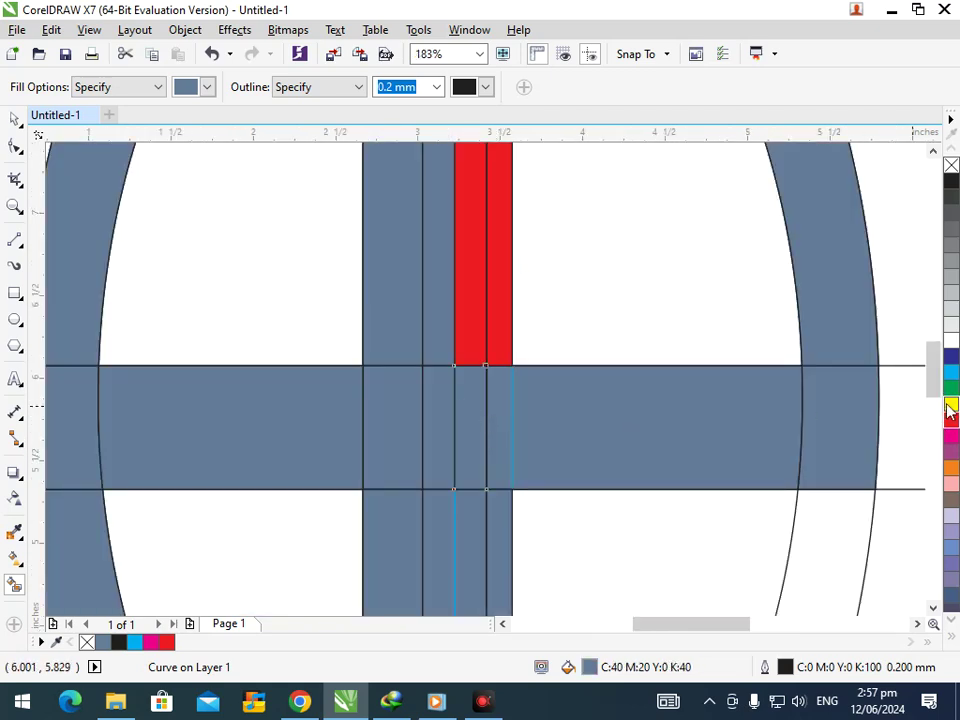
{"action": "left_click", "coordinate": [951, 419]}
{"action": "left_click", "coordinate": [507, 449]}
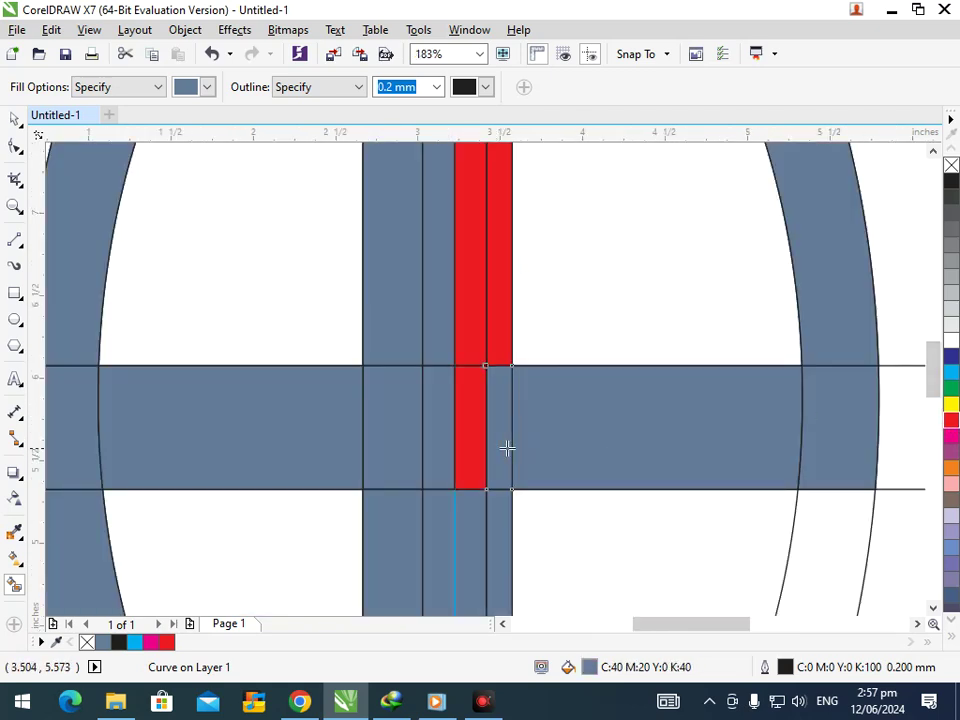
{"action": "left_click", "coordinate": [951, 424]}
Smart-fill the two cyan-rectangle strips between the horizontal bar and the inner ellipse's bottom, and color them red
{"action": "key", "text": "F4"}
{"action": "scroll", "coordinate": [500, 490], "scroll_direction": "up", "scroll_amount": 2}
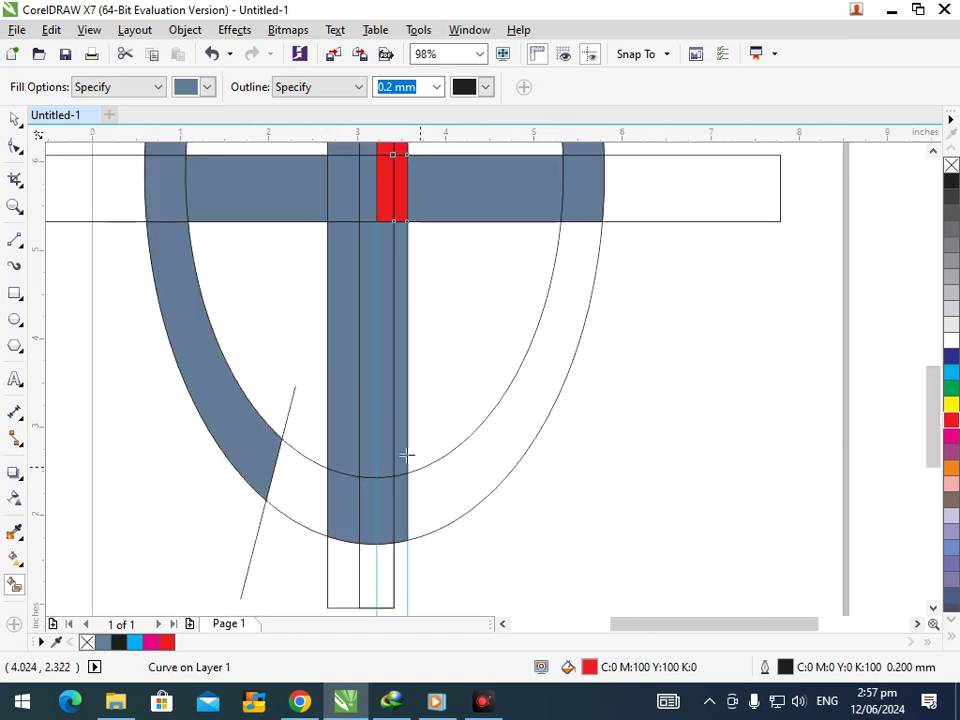
{"action": "left_click", "coordinate": [392, 415]}
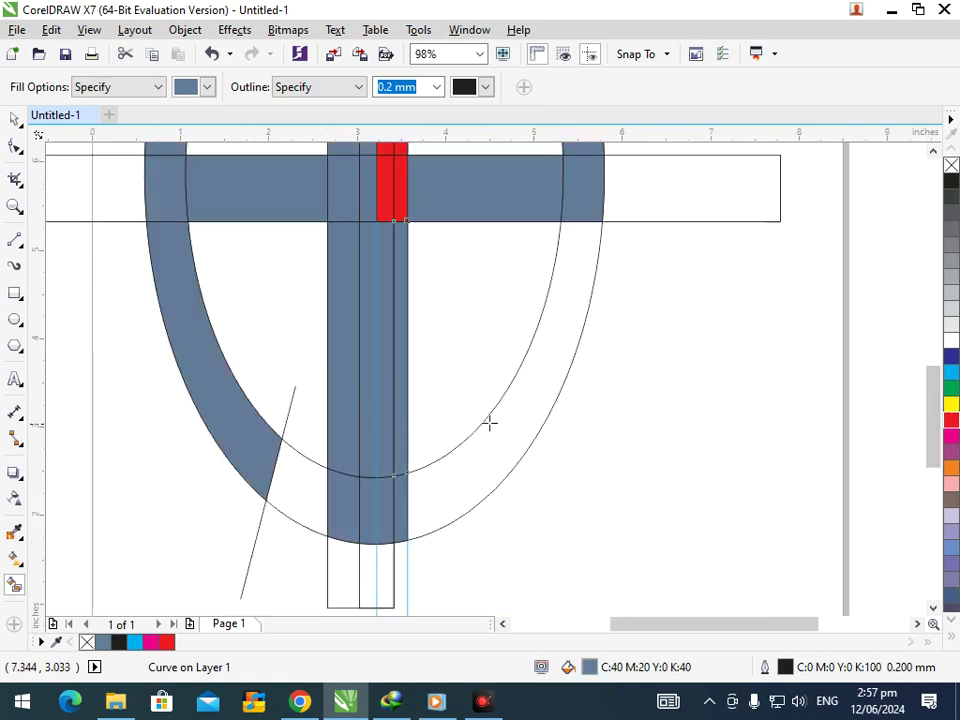
{"action": "left_click", "coordinate": [389, 436]}
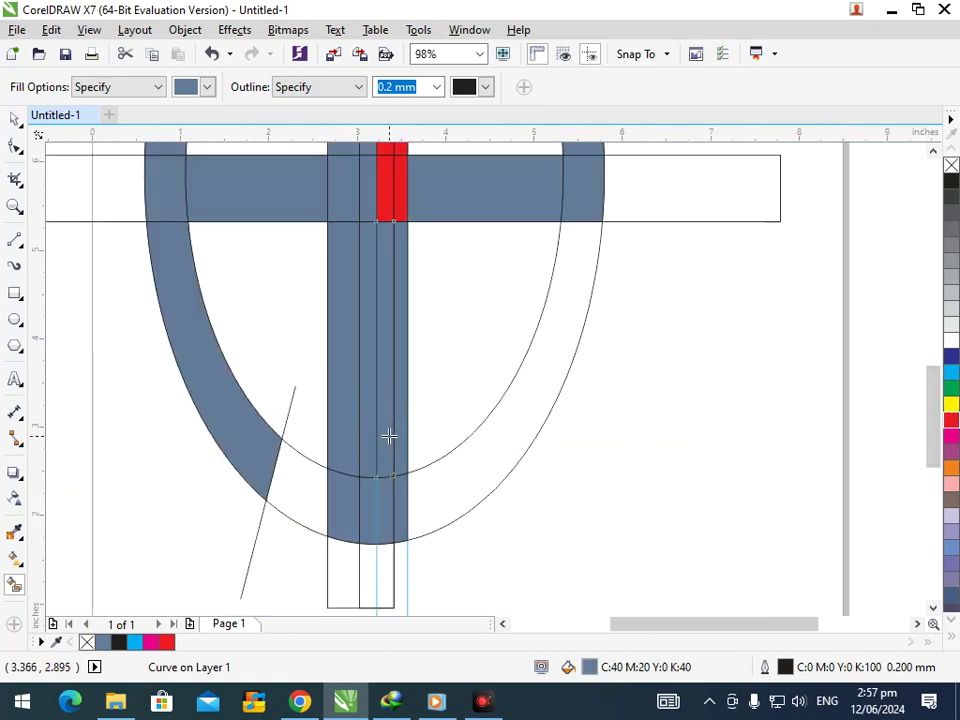
{"action": "left_click", "coordinate": [952, 421]}
{"action": "left_click", "coordinate": [400, 453]}
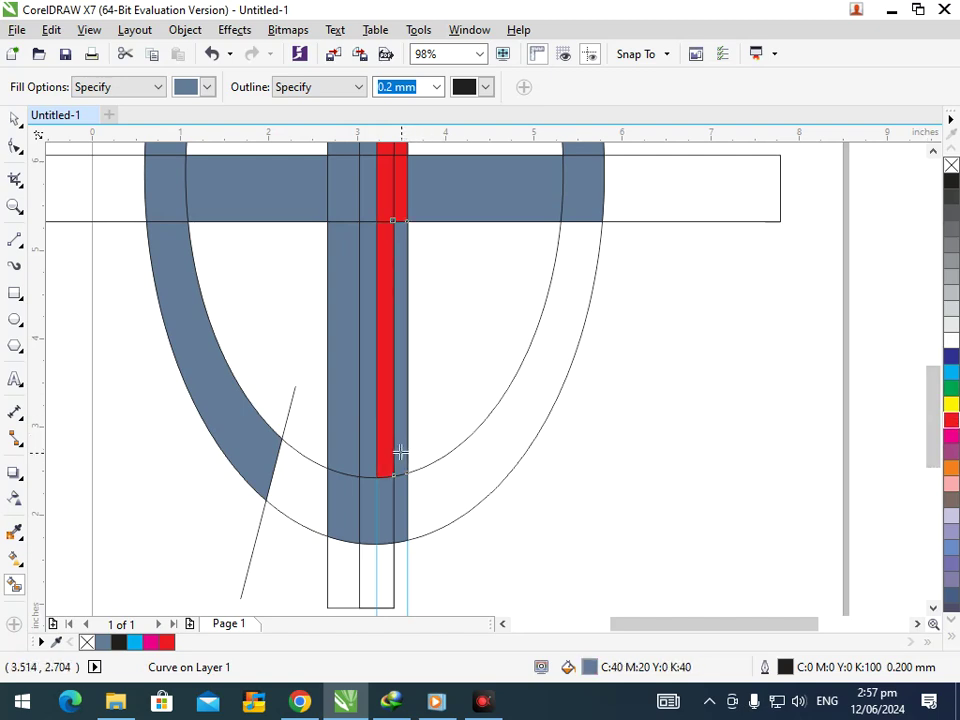
{"action": "left_click", "coordinate": [952, 421]}
Smart-fill the two cyan-rectangle sections across the ring's bottom, giving both a red fill and a red outline
{"action": "left_click", "coordinate": [404, 493]}
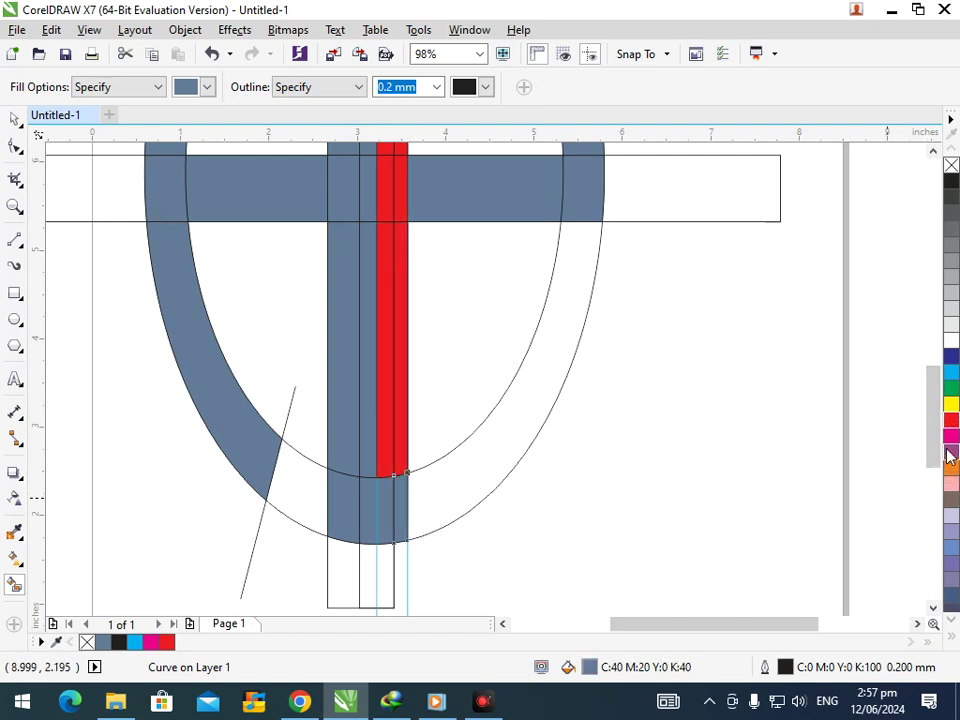
{"action": "left_click", "coordinate": [382, 503]}
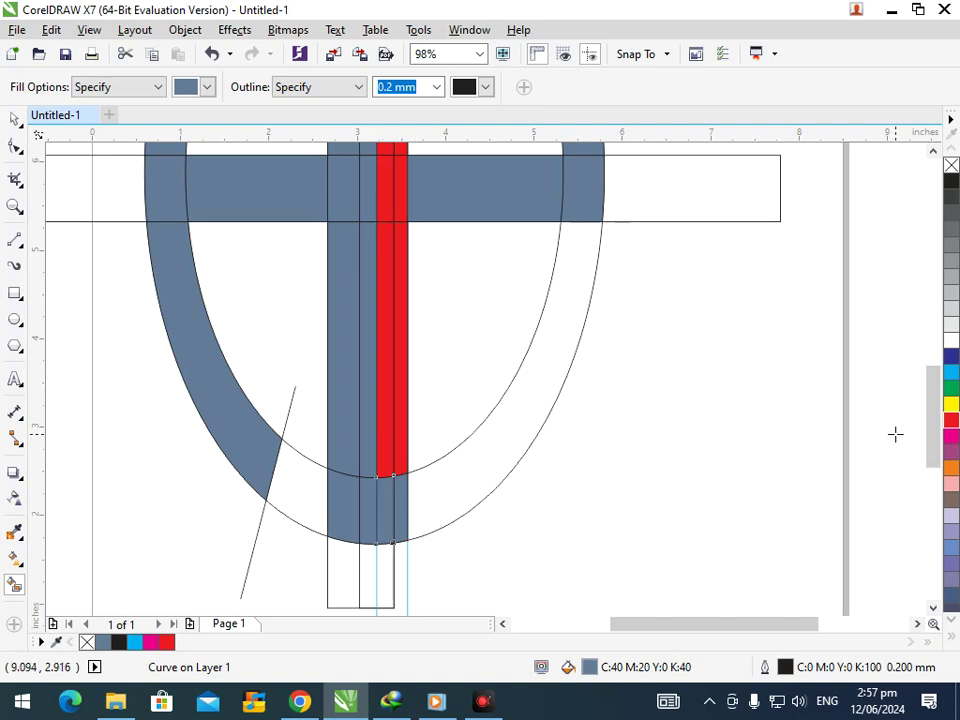
{"action": "left_click", "coordinate": [952, 428]}
{"action": "right_click", "coordinate": [952, 428]}
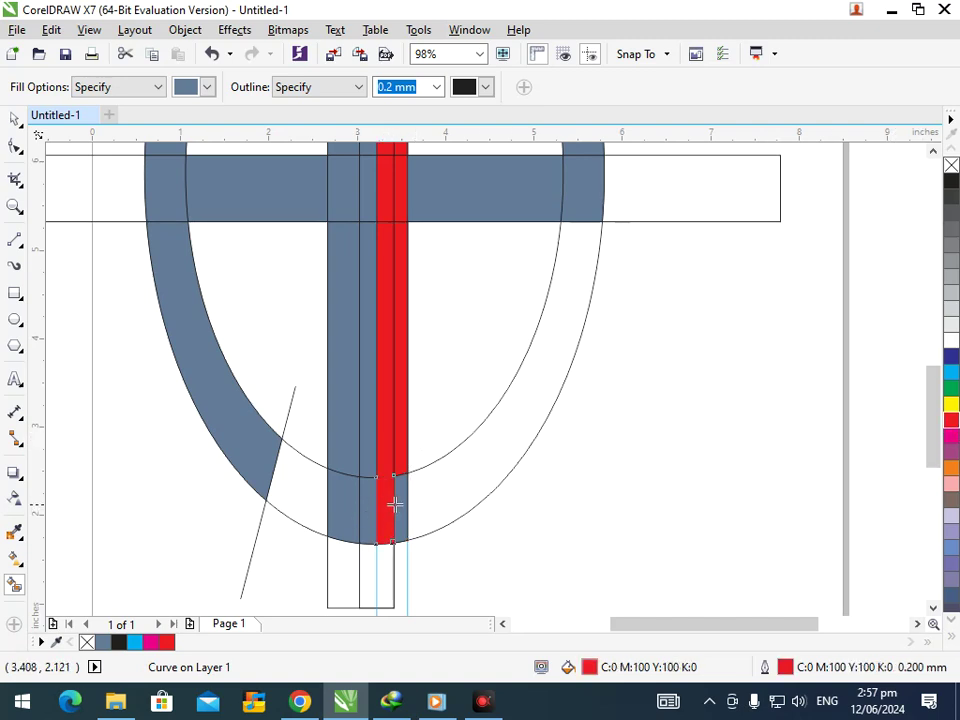
{"action": "left_click", "coordinate": [401, 505]}
{"action": "left_click", "coordinate": [952, 422]}
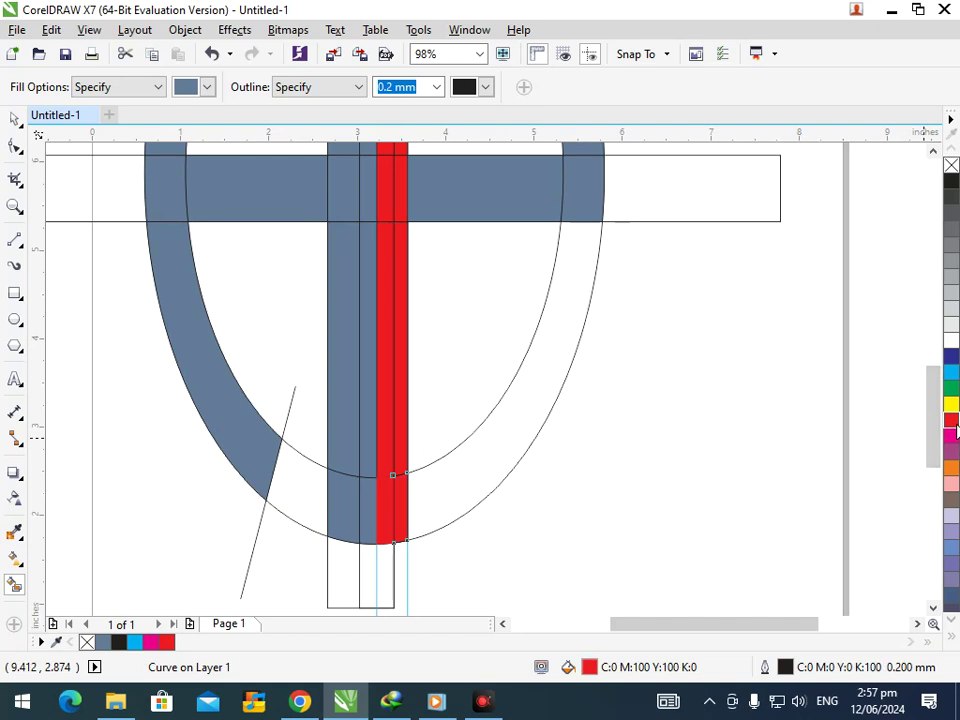
{"action": "right_click", "coordinate": [952, 422]}
Smart-fill the upper-left ring arc, the horizontal bar's left section and its crossing with the left vertical strip in dark blue
{"action": "key", "text": "shift+F4"}
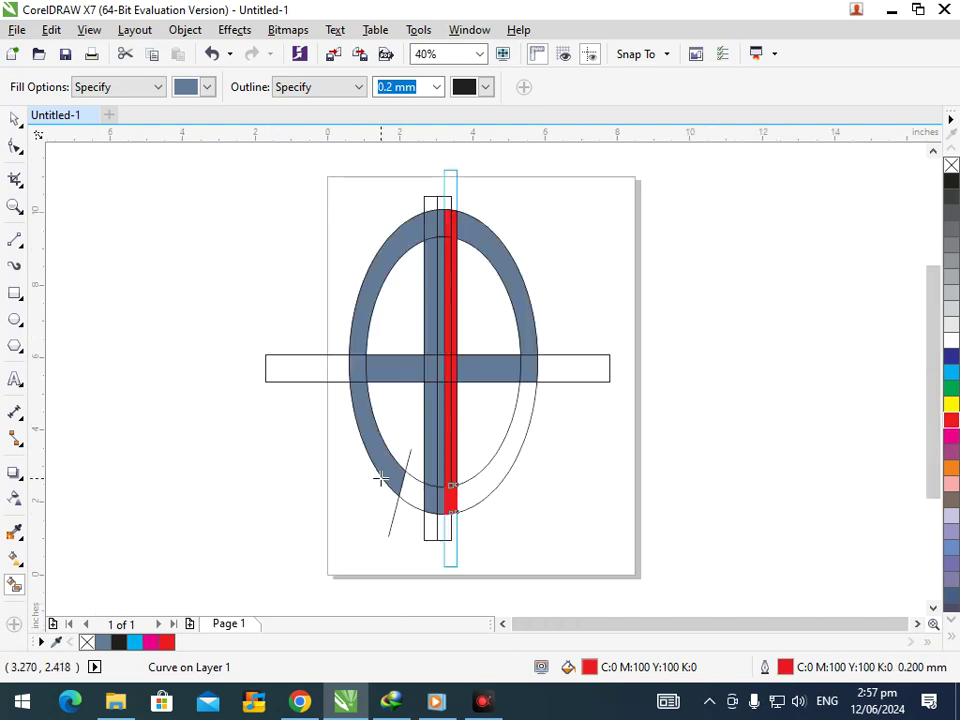
{"action": "left_click", "coordinate": [427, 371]}
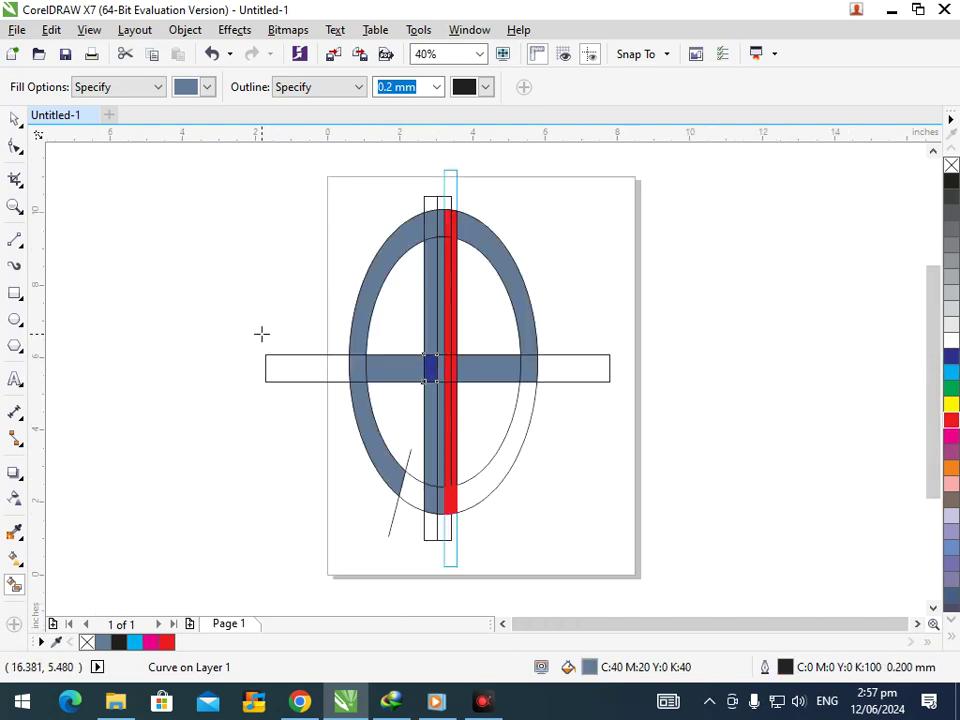
{"action": "left_click", "coordinate": [373, 262]}
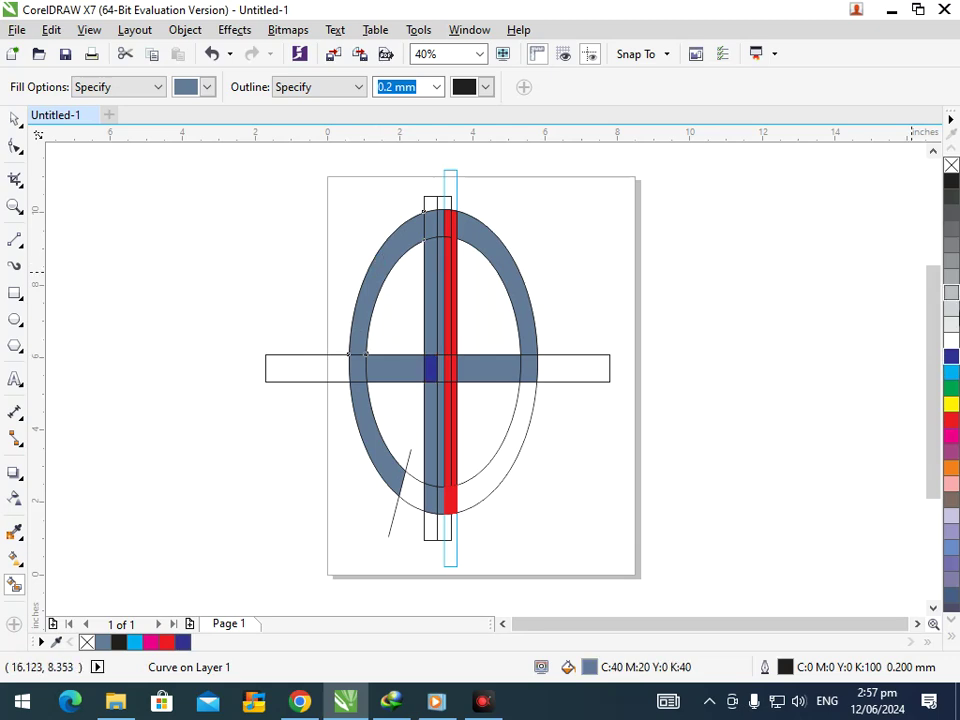
{"action": "left_click", "coordinate": [953, 357]}
{"action": "left_click", "coordinate": [359, 378]}
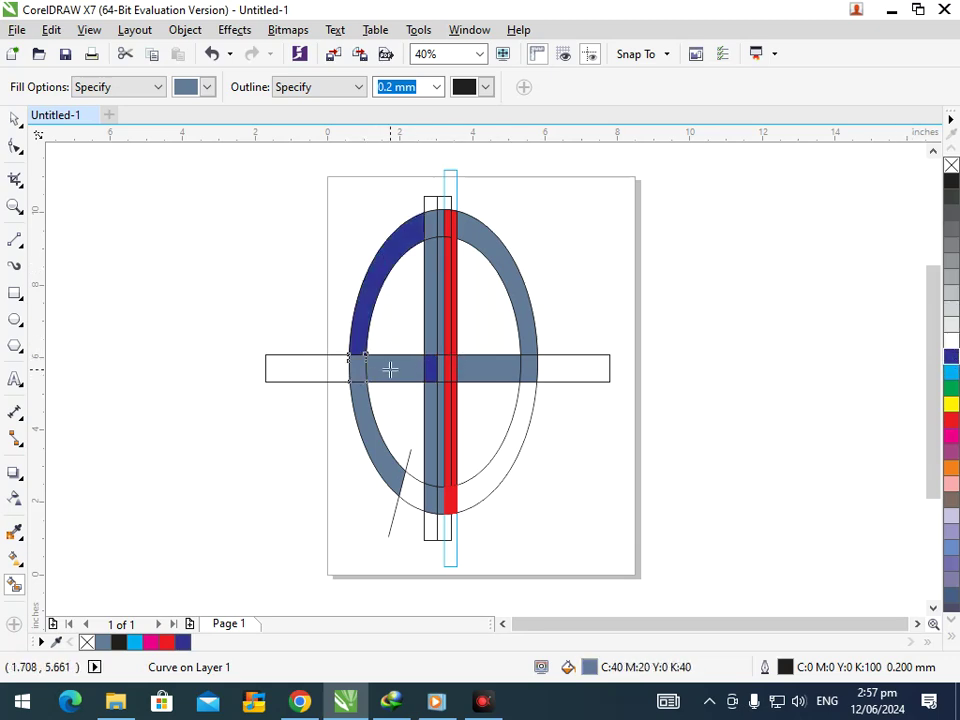
{"action": "left_click", "coordinate": [950, 358]}
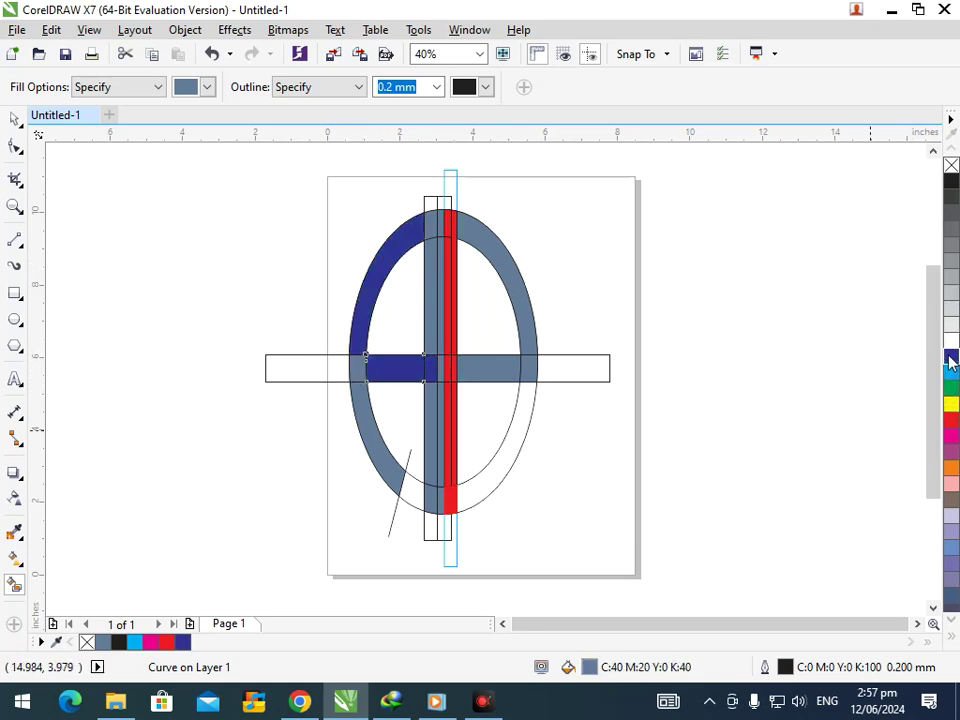
Smart-fill the ring's left crossing with the horizontal bar and the lower-left ring arc down to the slanted line in dark blue
{"action": "left_click", "coordinate": [352, 374]}
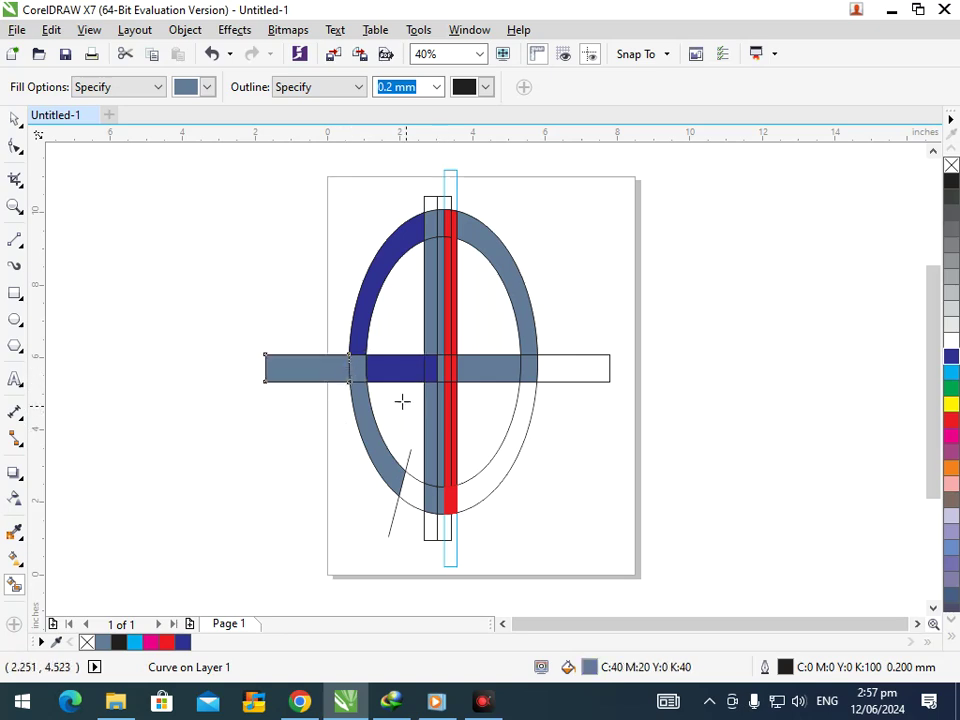
{"action": "key", "text": "ctrl+z"}
{"action": "left_click", "coordinate": [361, 374]}
{"action": "left_click", "coordinate": [951, 356]}
{"action": "left_click", "coordinate": [378, 440]}
{"action": "left_click", "coordinate": [951, 356]}
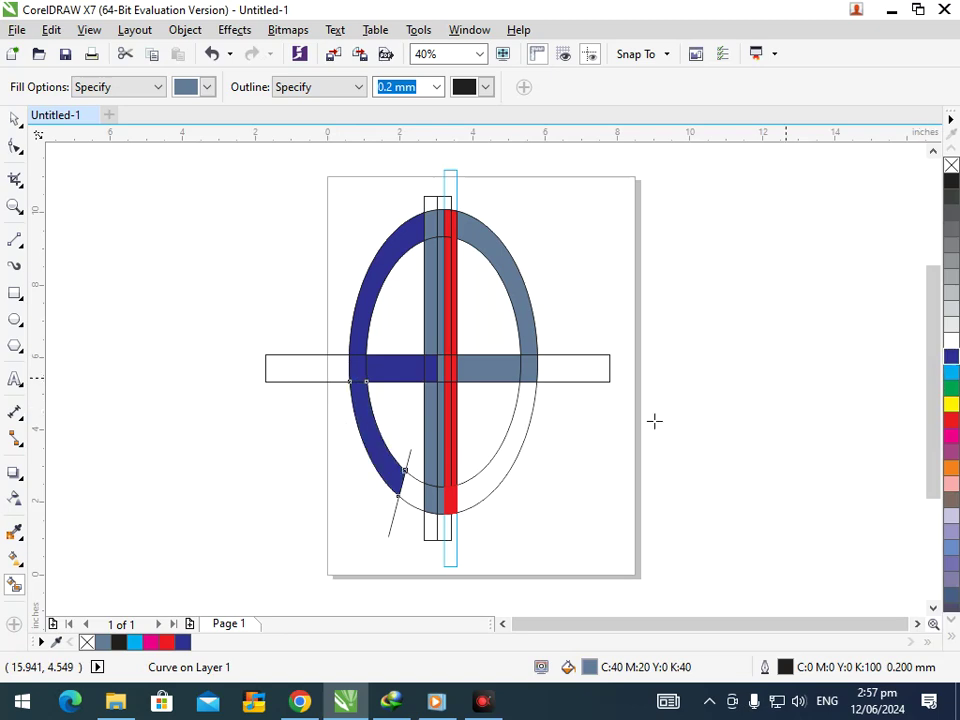
Color the left vertical strip dark blue above and below the horizontal bar and across the ring's top and bottom
{"action": "left_click", "coordinate": [951, 356]}
{"action": "left_click", "coordinate": [430, 335]}
{"action": "left_click", "coordinate": [951, 356]}
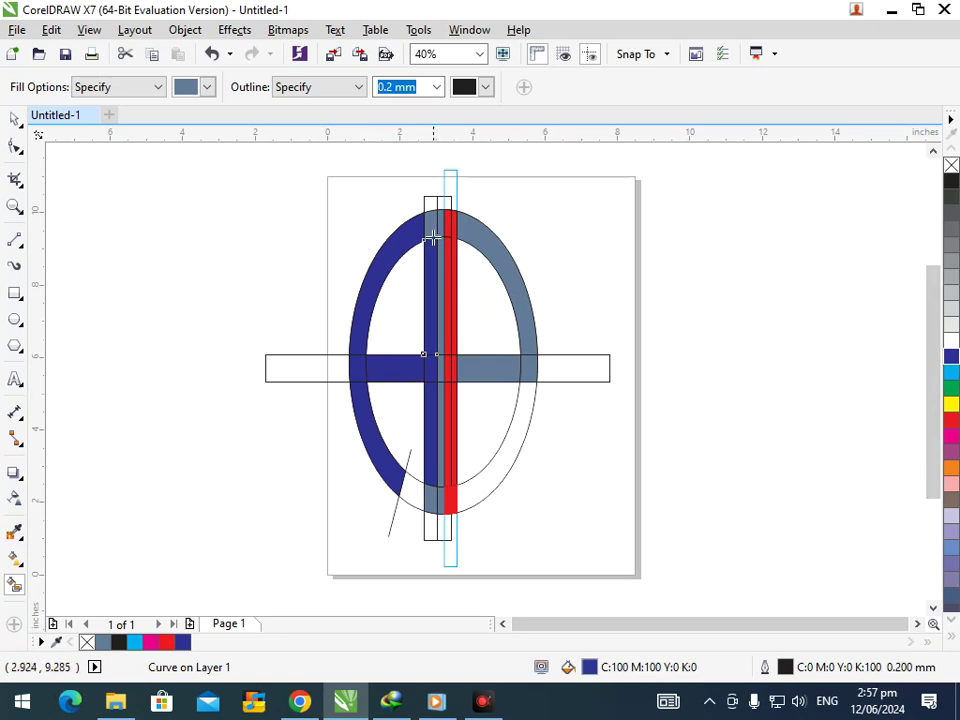
{"action": "left_click", "coordinate": [433, 226]}
{"action": "left_click", "coordinate": [951, 356]}
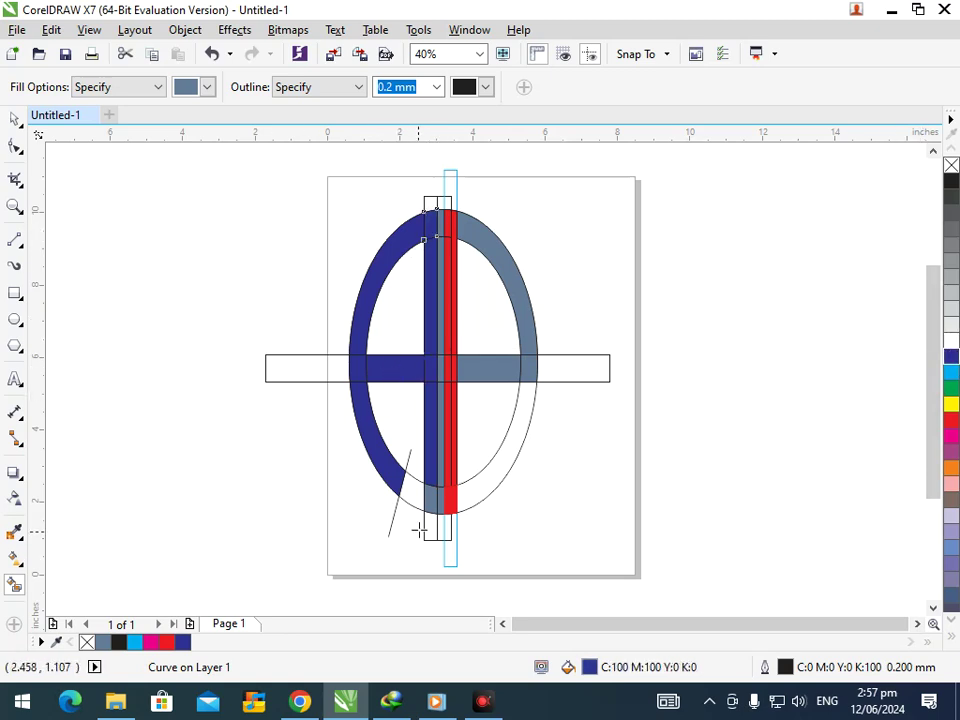
{"action": "left_click", "coordinate": [431, 495]}
{"action": "left_click", "coordinate": [951, 356]}
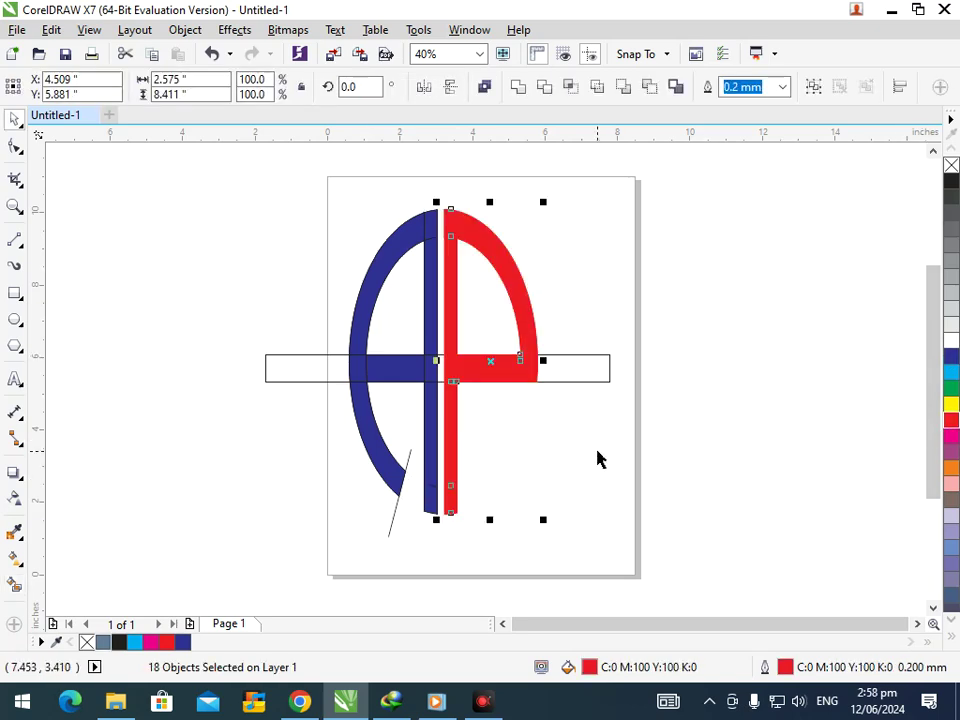
Delete the long horizontal guide rectangle and the slanted guide line
{"action": "left_click", "coordinate": [600, 456]}
{"action": "left_click_drag", "start_coordinate": [591, 388], "coordinate": [615, 421]}
{"action": "key", "text": "Delete"}
{"action": "left_click_drag", "start_coordinate": [393, 516], "coordinate": [317, 531]}
{"action": "key", "text": "Delete"}
{"action": "left_click_drag", "start_coordinate": [426, 501], "coordinate": [431, 543]}
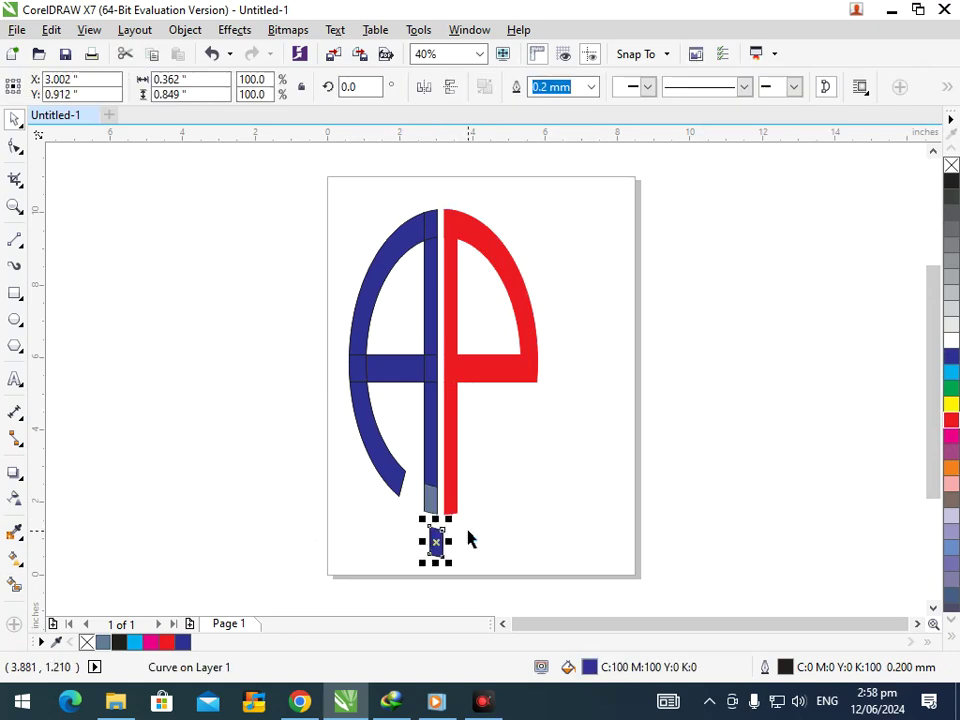
{"action": "key", "text": "ctrl+z"}
{"action": "left_click", "coordinate": [432, 441], "text": "shift"}
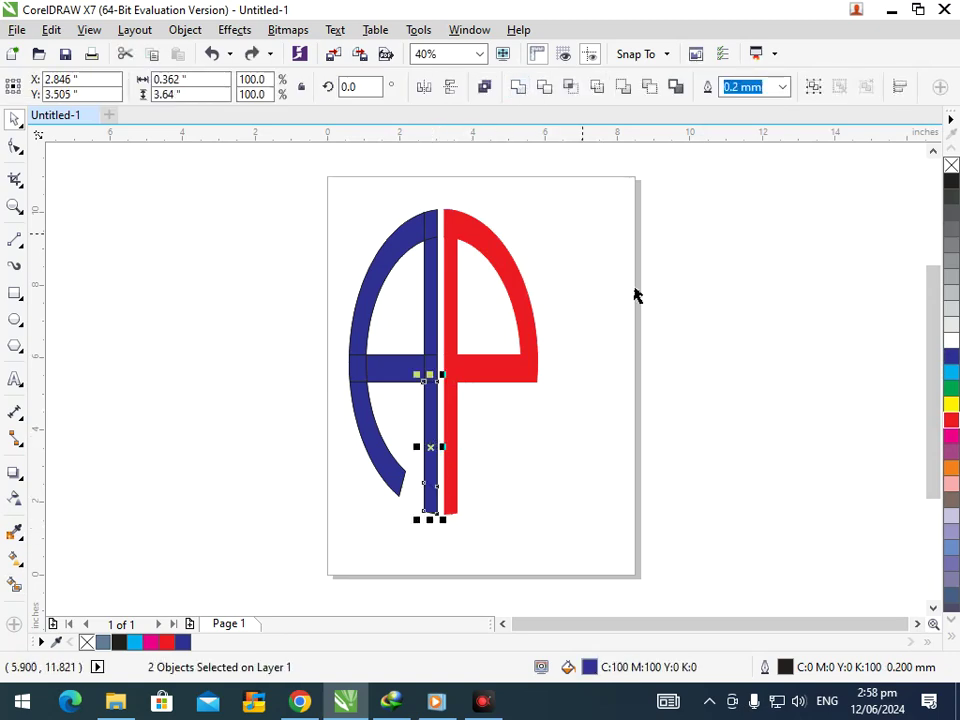
{"action": "left_click", "coordinate": [242, 221]}
Recolor all dark-blue pieces of the left half green, for both fill and outline
{"action": "left_click_drag", "start_coordinate": [259, 166], "coordinate": [431, 598]}
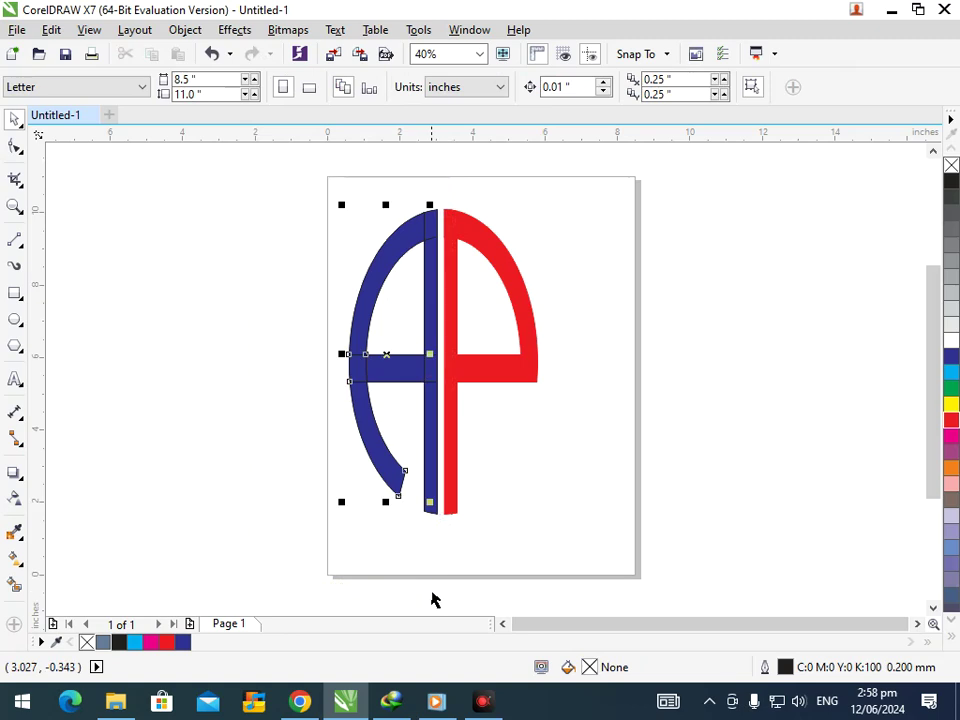
{"action": "left_click", "coordinate": [951, 392]}
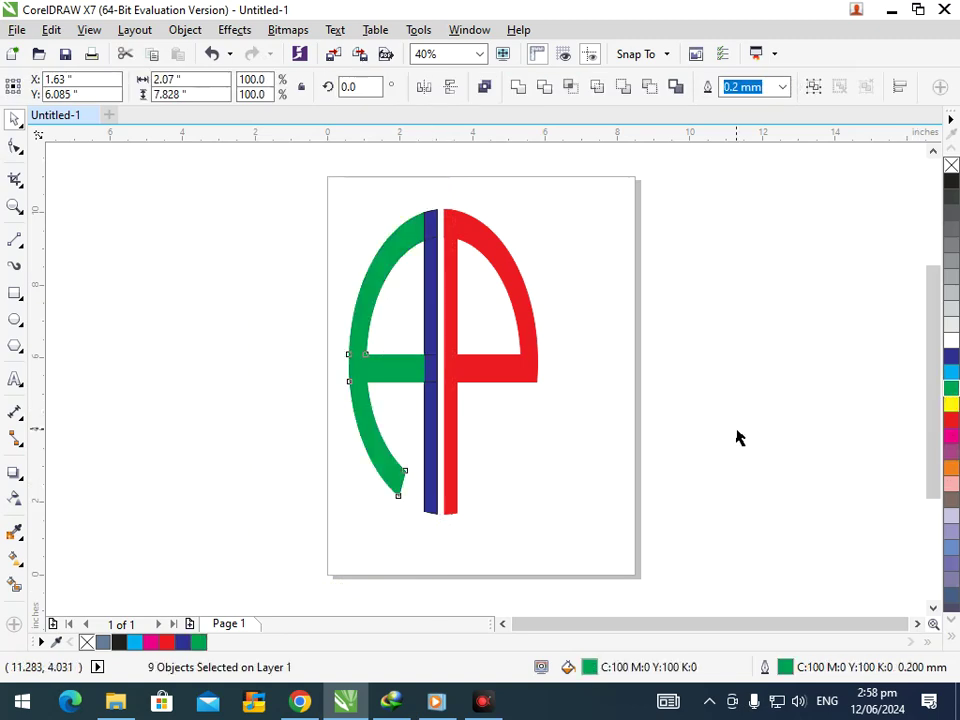
{"action": "left_click", "coordinate": [737, 437]}
{"action": "left_click_drag", "start_coordinate": [329, 176], "coordinate": [439, 559]}
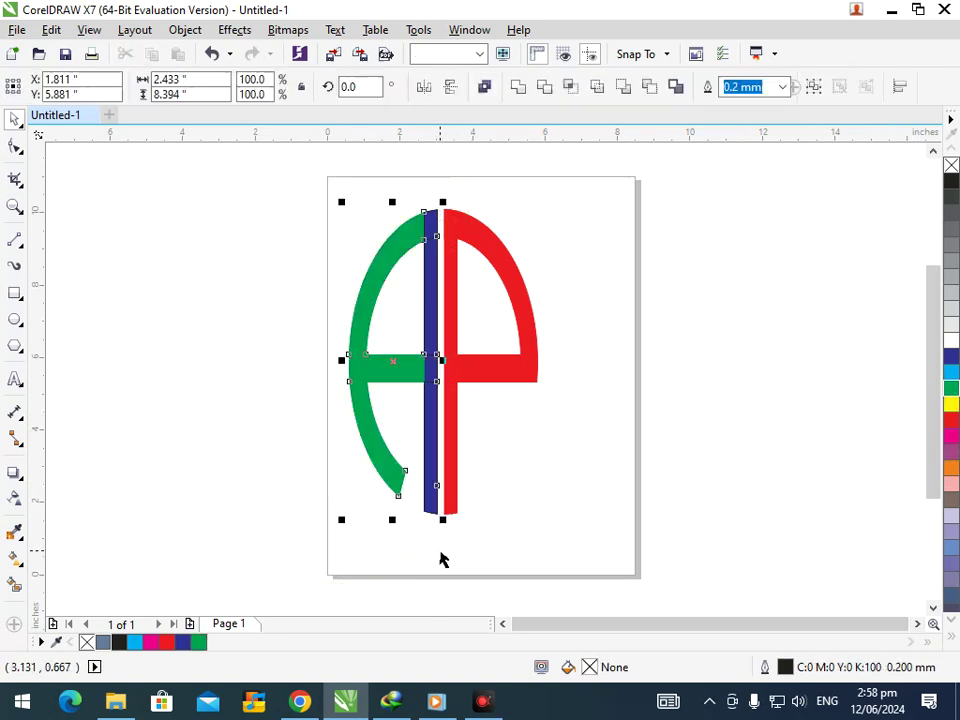
{"action": "left_click", "coordinate": [951, 392]}
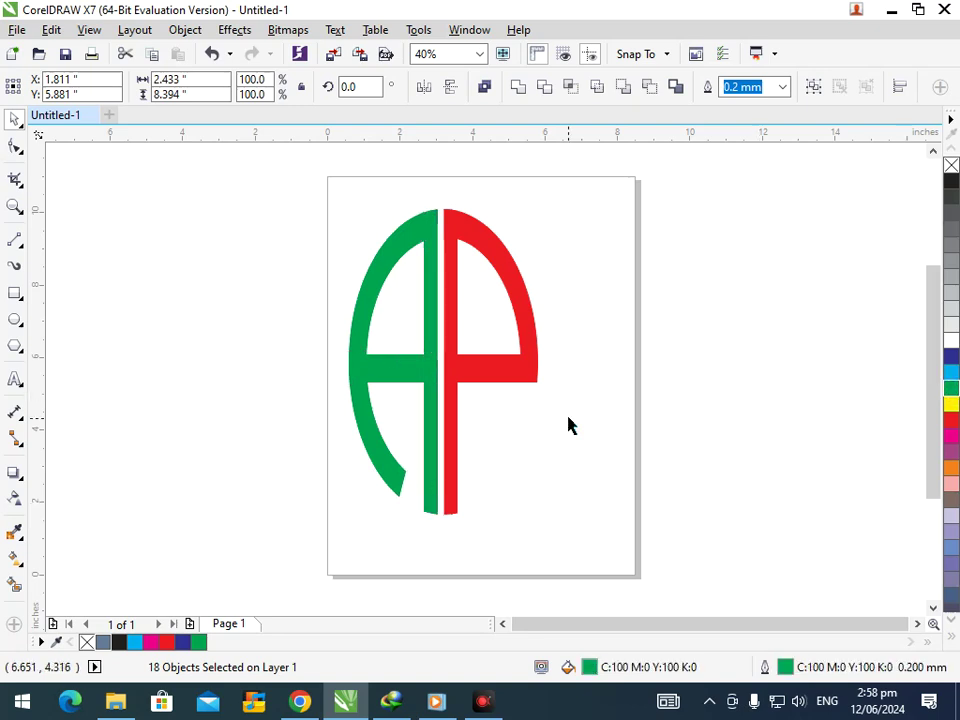
{"action": "left_click", "coordinate": [536, 463]}
{"action": "scroll", "coordinate": [491, 390], "scroll_direction": "down", "scroll_amount": 2}
{"action": "key", "text": "F2"}
{"action": "left_click_drag", "start_coordinate": [368, 259], "coordinate": [543, 465]}
{"action": "key", "text": "ctrl+z"}
{"action": "left_click", "coordinate": [546, 492]}
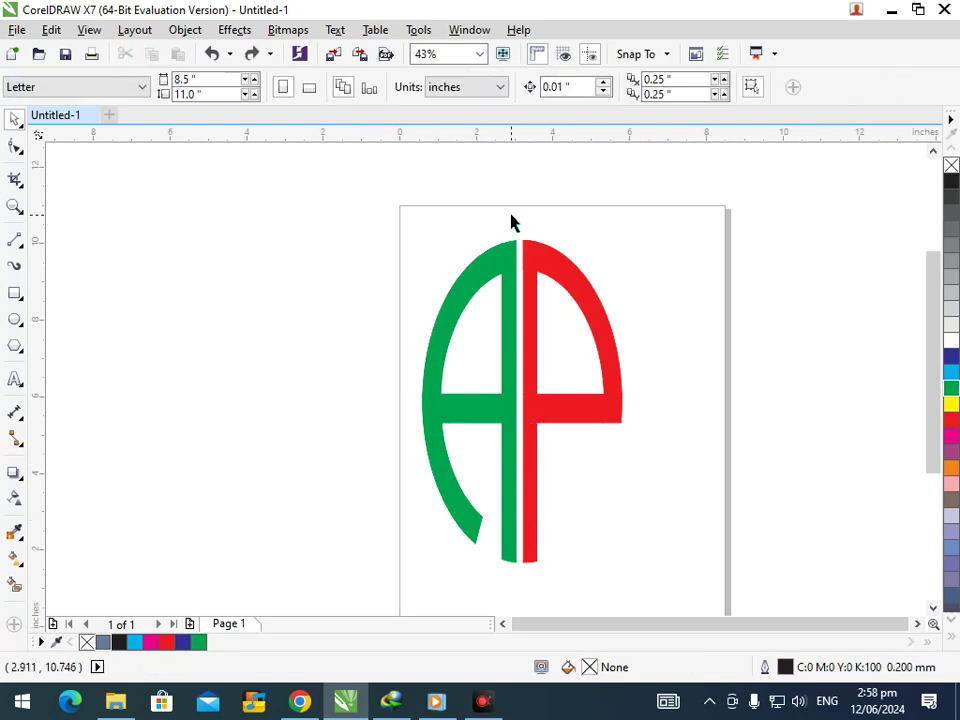
Move all pieces of the red half about 0.5 inch to the right, away from the green half
{"action": "left_click_drag", "start_coordinate": [520, 219], "coordinate": [634, 590]}
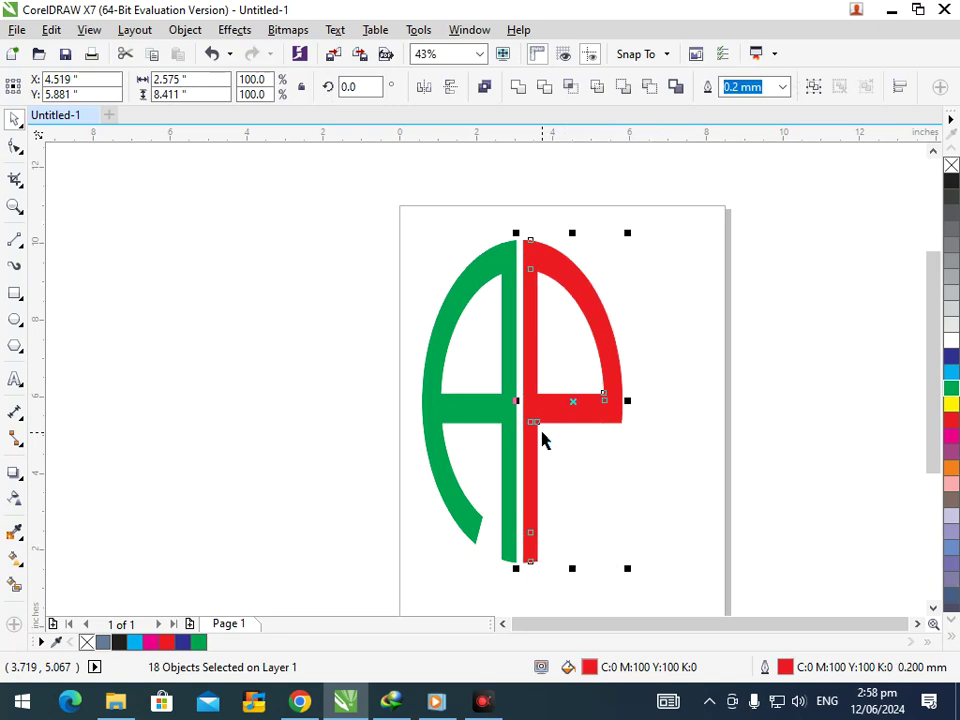
{"action": "key", "text": "Right"}
{"action": "key", "text": "Right"}
{"action": "key", "text": "Right"}
{"action": "key", "text": "Right"}
{"action": "key", "text": "Right"}
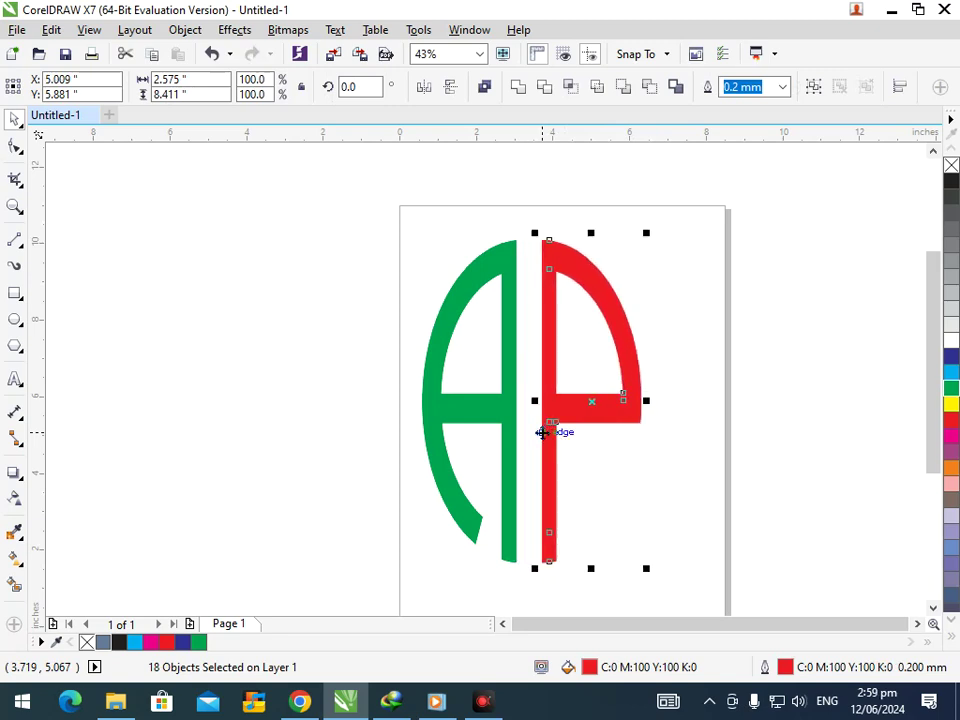
{"action": "left_click", "coordinate": [634, 501]}
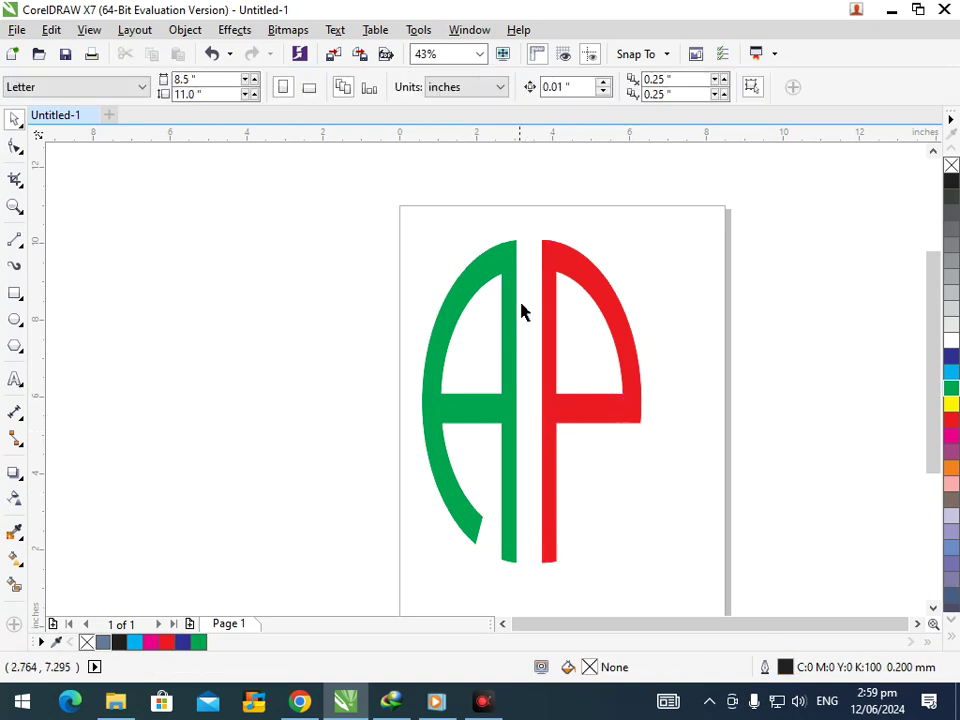
Weld the green half's pieces into one shape and the red half's pieces into another
{"action": "left_click_drag", "start_coordinate": [343, 172], "coordinate": [640, 565]}
{"action": "left_click_drag", "start_coordinate": [399, 146], "coordinate": [528, 545]}
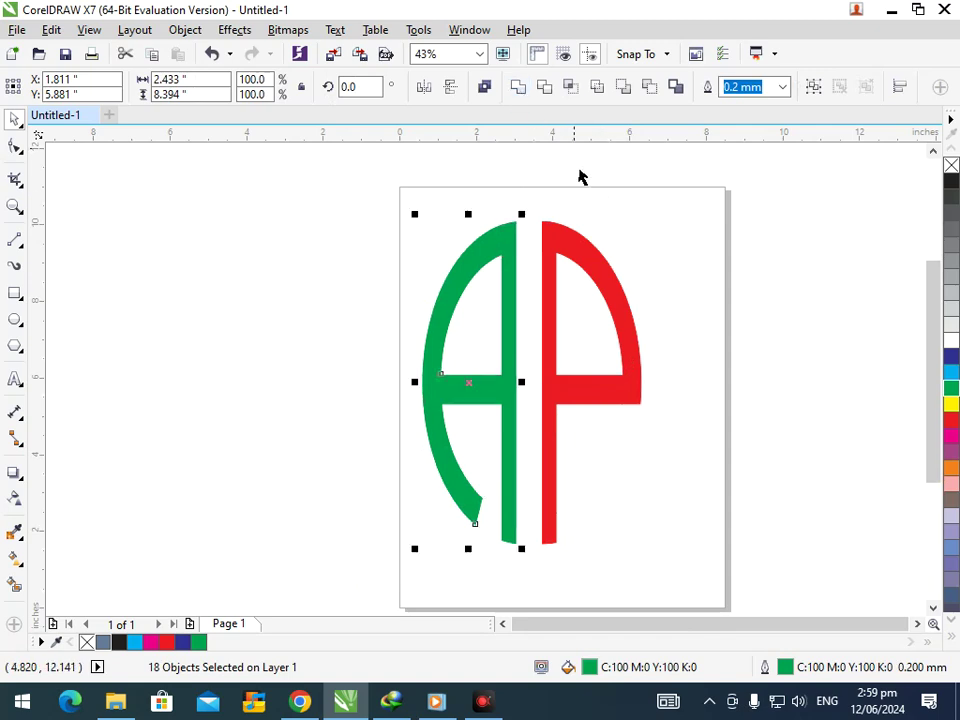
{"action": "left_click", "coordinate": [511, 210]}
{"action": "left_click_drag", "start_coordinate": [528, 209], "coordinate": [647, 548]}
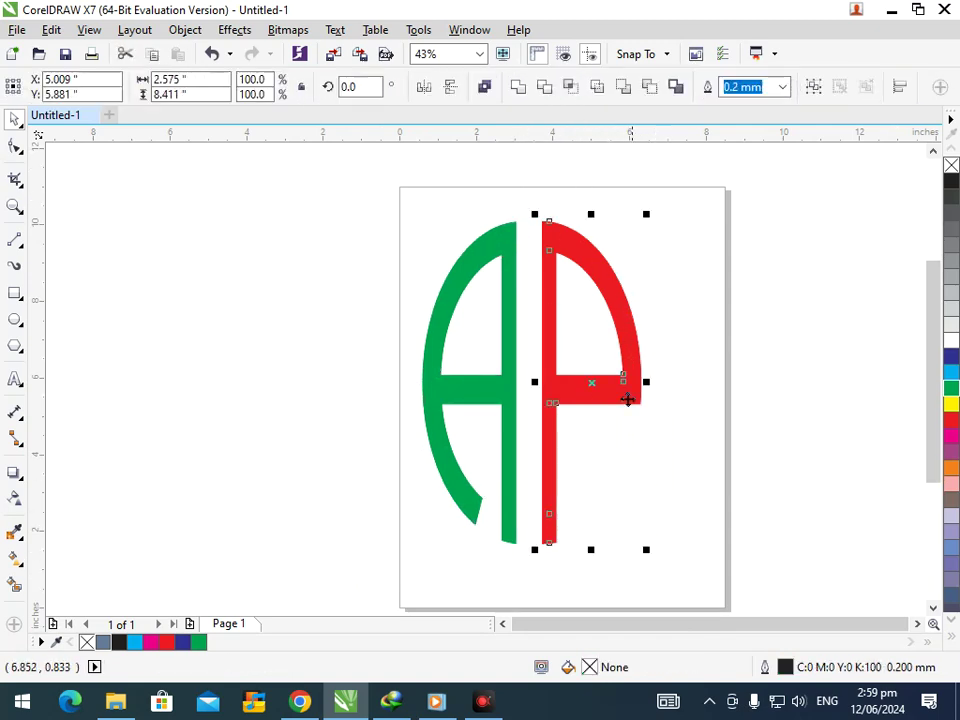
{"action": "left_click", "coordinate": [516, 88]}
{"action": "left_click", "coordinate": [688, 262]}
{"action": "left_click", "coordinate": [638, 385]}
Add a one-step outside contour of about 0.167 inch around the green letter A
{"action": "left_click", "coordinate": [383, 390]}
{"action": "left_click", "coordinate": [426, 394]}
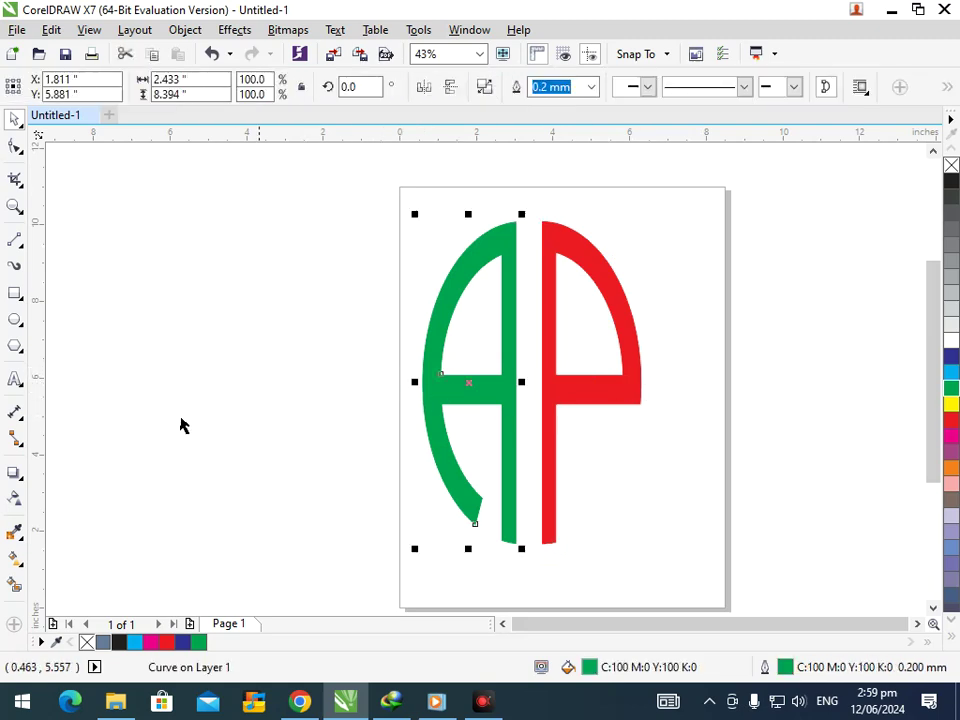
{"action": "left_click", "coordinate": [14, 472]}
{"action": "left_click", "coordinate": [62, 491]}
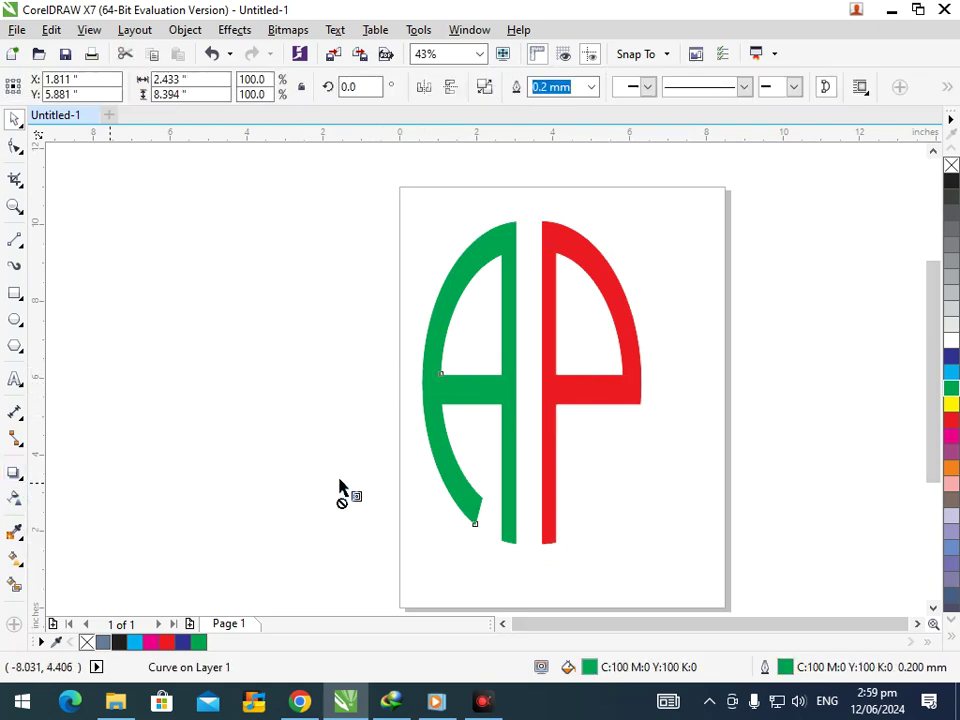
{"action": "mouse_move", "coordinate": [476, 530]}
{"action": "left_mouse_down"}
{"action": "mouse_move", "coordinate": [465, 561]}
{"action": "mouse_move", "coordinate": [463, 548]}
{"action": "left_mouse_up"}
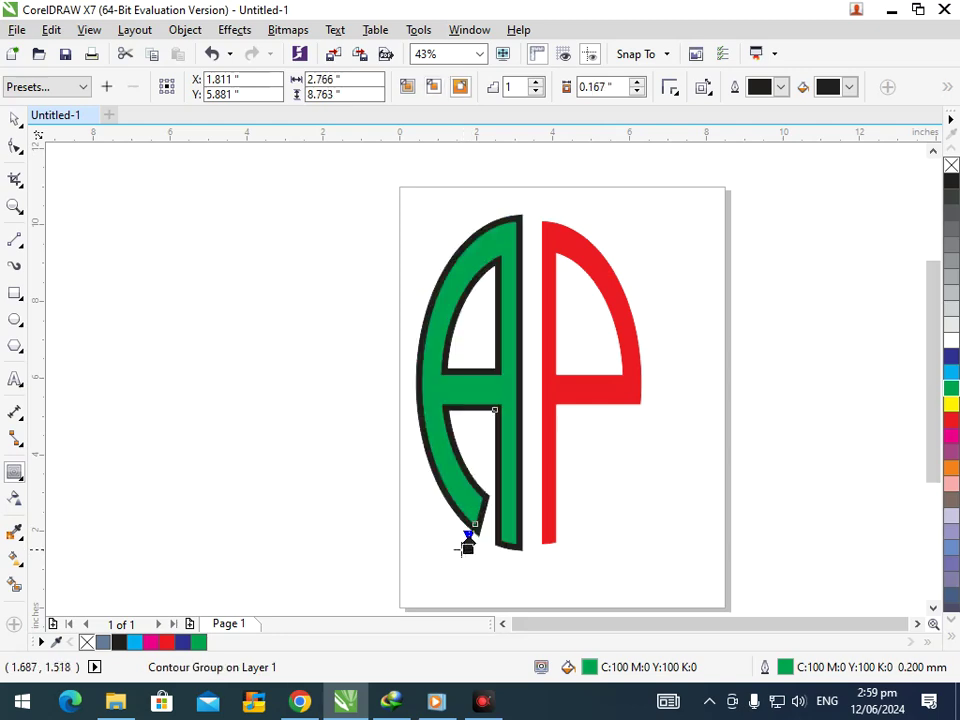
Add a one-step outside contour around the red letter P with an offset of about 0.207 inch
{"action": "left_click", "coordinate": [553, 499]}
{"action": "left_click_drag", "start_coordinate": [553, 568], "coordinate": [549, 561]}
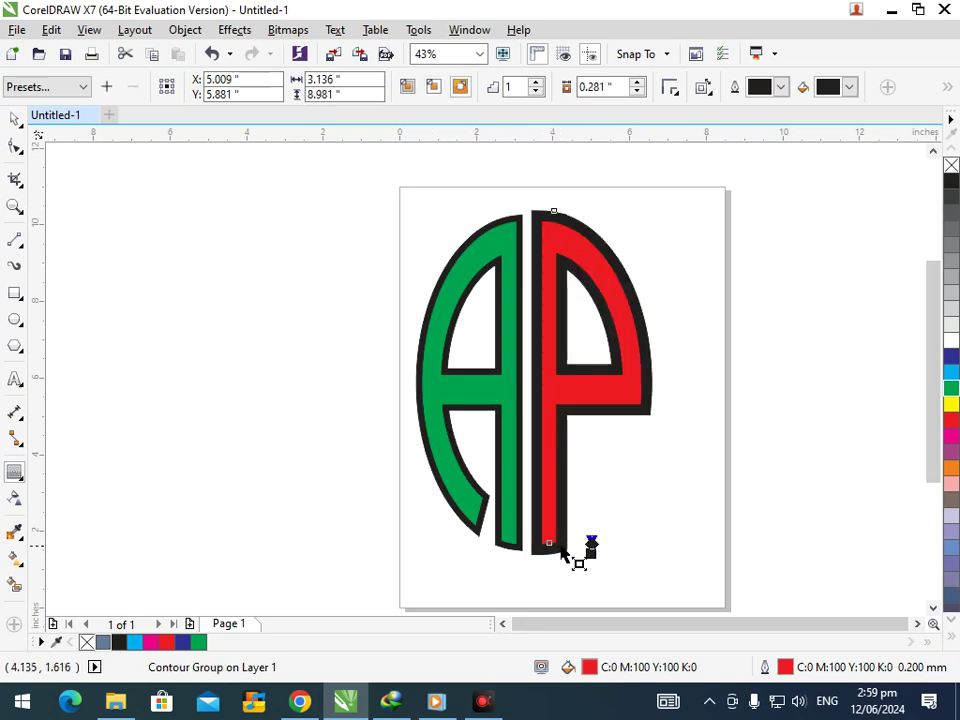
{"action": "left_click_drag", "start_coordinate": [591, 547], "coordinate": [594, 555]}
{"action": "double_click", "coordinate": [17, 126]}
{"action": "left_click", "coordinate": [278, 293]}
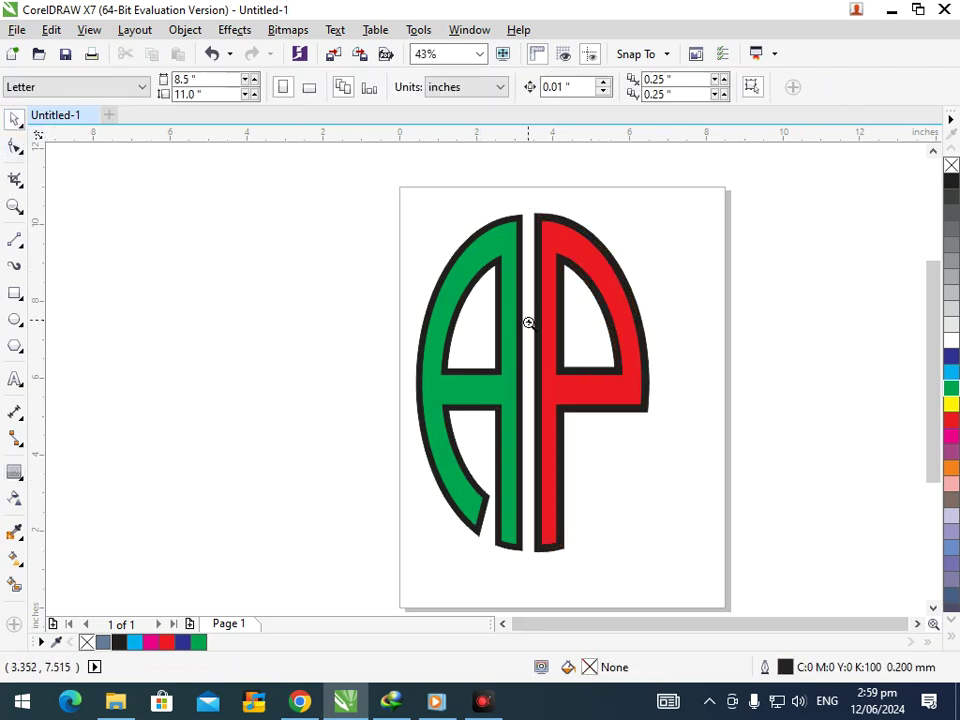
{"action": "scroll", "coordinate": [531, 343], "scroll_direction": "down", "scroll_amount": 2}
{"action": "scroll", "coordinate": [536, 398], "scroll_direction": "up", "scroll_amount": 3}
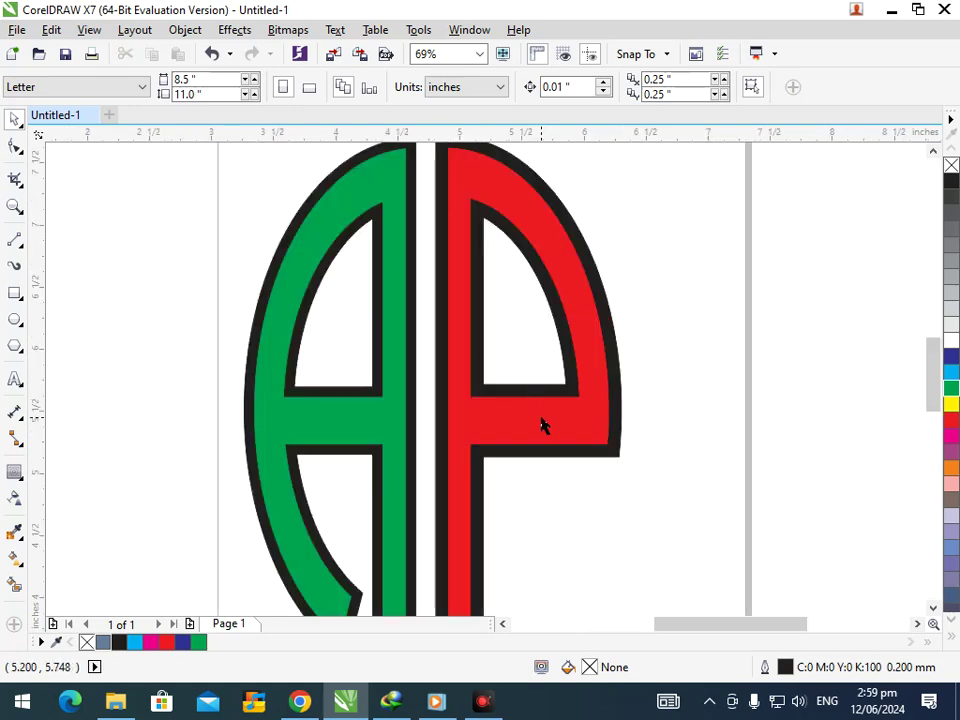
{"action": "scroll", "coordinate": [541, 418], "scroll_direction": "up", "scroll_amount": 1}
{"action": "scroll", "coordinate": [493, 373], "scroll_direction": "down", "scroll_amount": 1}
{"action": "scroll", "coordinate": [478, 355], "scroll_direction": "down", "scroll_amount": 1}
{"action": "right_click", "coordinate": [481, 356]}
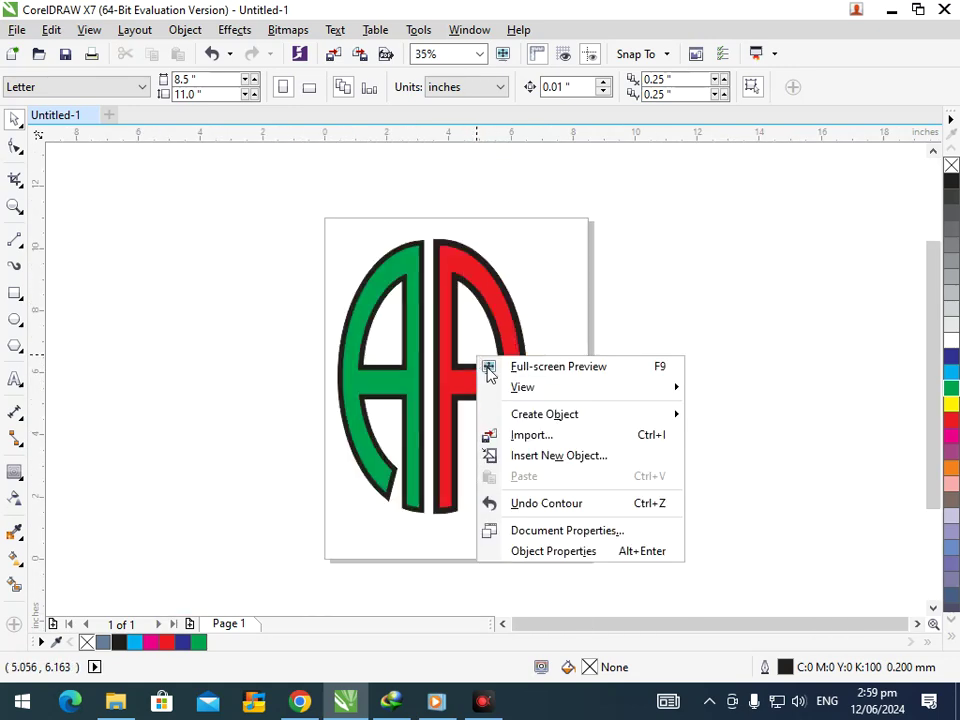
{"action": "left_click", "coordinate": [641, 302]}
{"action": "left_click_drag", "start_coordinate": [507, 390], "coordinate": [619, 384]}
{"action": "key", "text": "ctrl+z"}
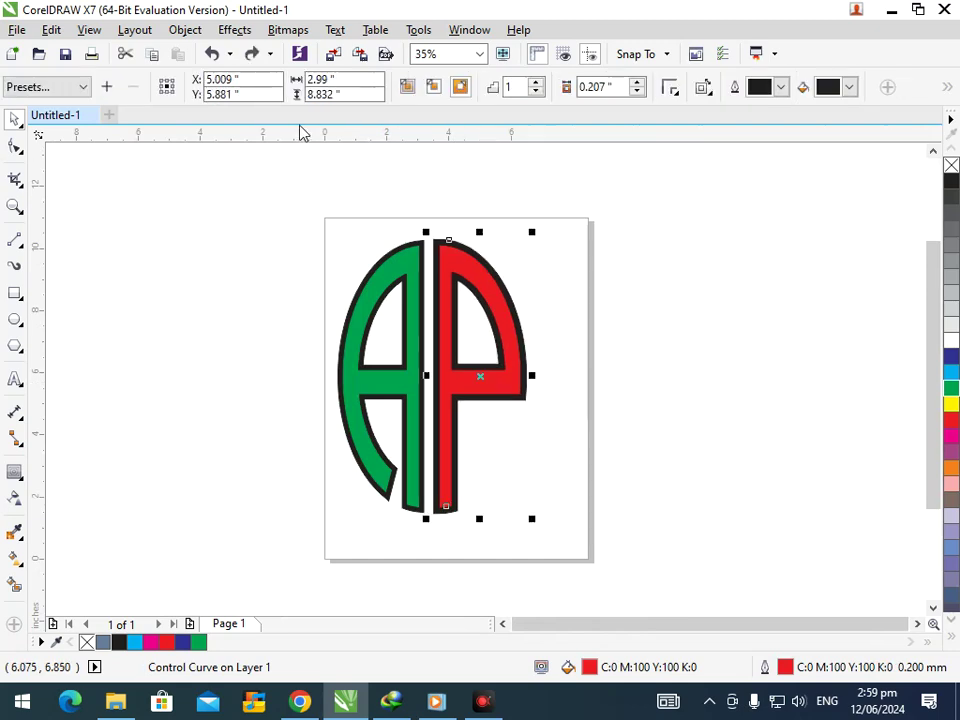
Break the contours of both letters apart into separate objects
{"action": "key", "text": "ctrl+a"}
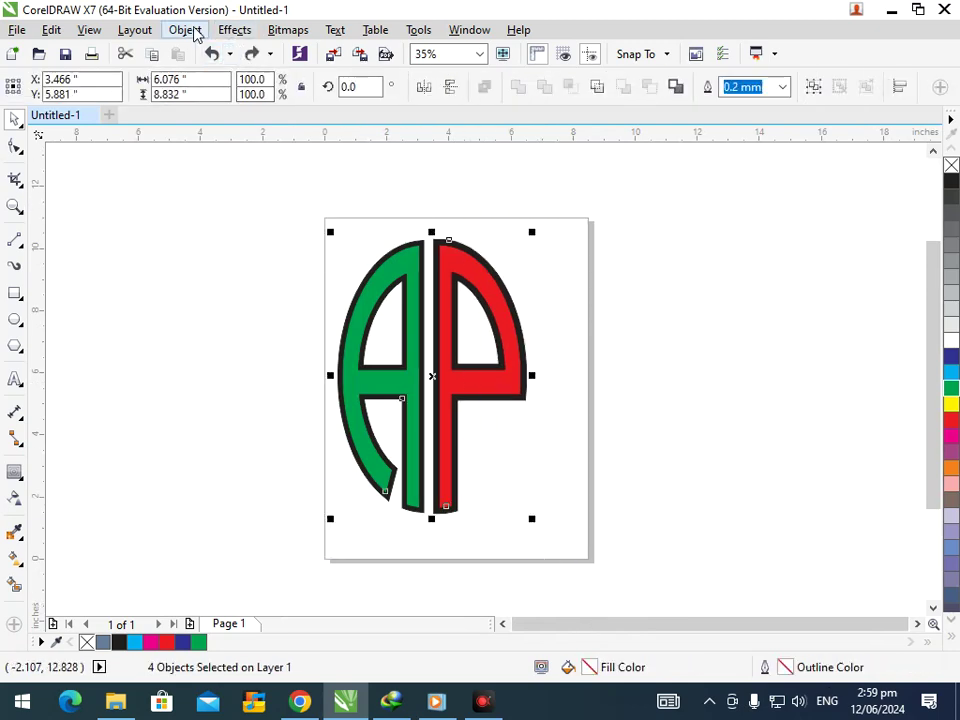
{"action": "left_click", "coordinate": [185, 29]}
{"action": "left_click", "coordinate": [245, 270]}
{"action": "left_click", "coordinate": [550, 317]}
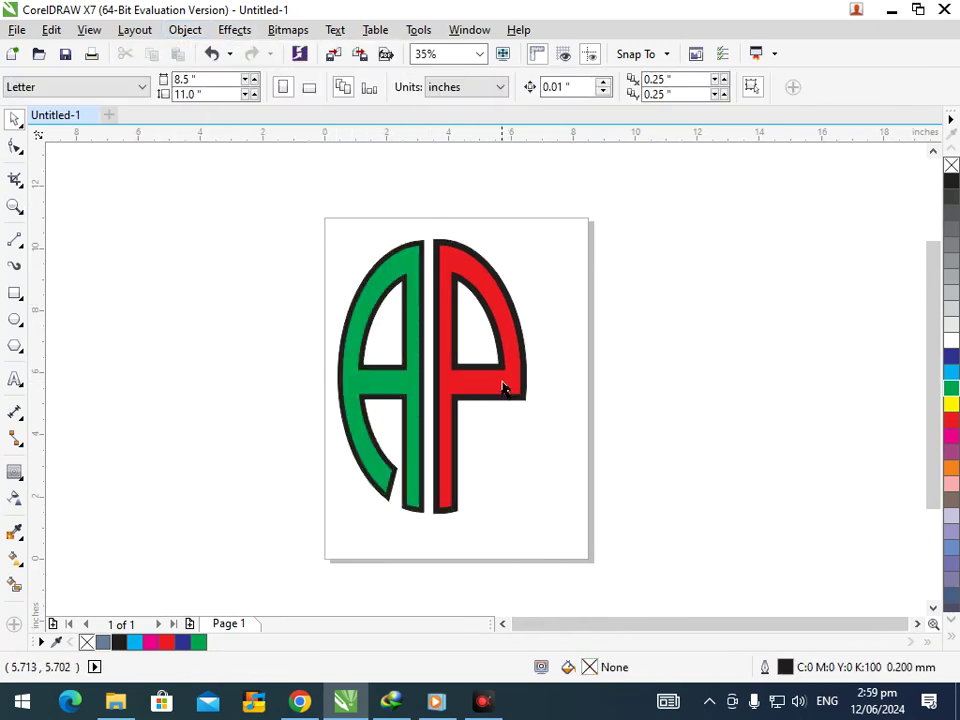
Fill the inner shapes of the letters P and A with white
{"action": "left_click_drag", "start_coordinate": [505, 390], "coordinate": [477, 409]}
{"action": "key", "text": "ctrl+z"}
{"action": "left_click", "coordinate": [950, 356]}
{"action": "left_click", "coordinate": [951, 340]}
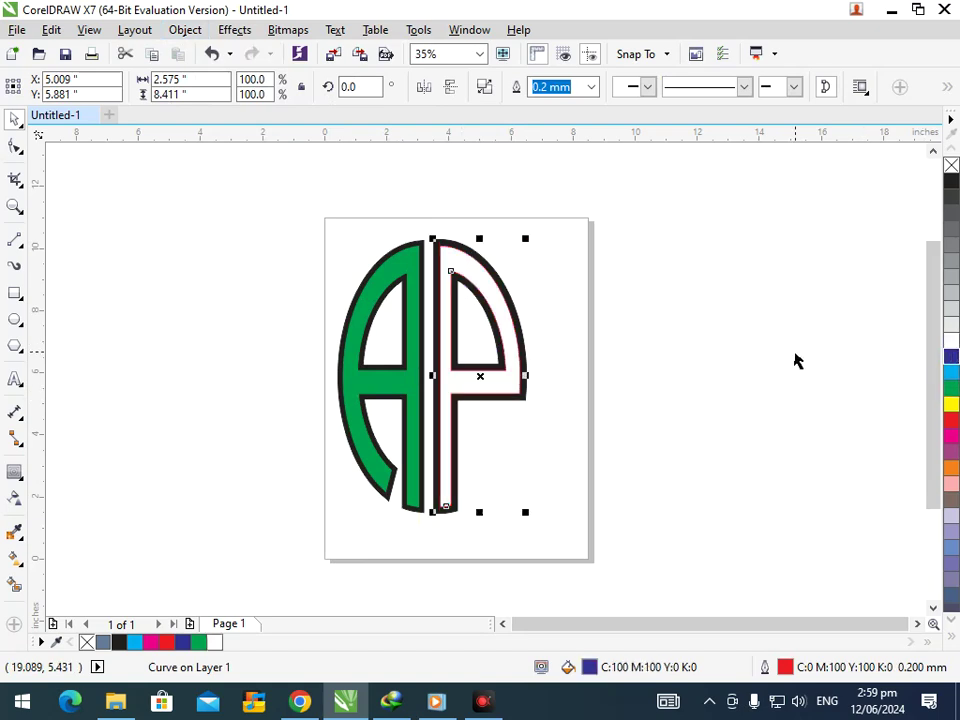
{"action": "left_click", "coordinate": [574, 411]}
{"action": "left_click_drag", "start_coordinate": [356, 371], "coordinate": [281, 374]}
{"action": "key", "text": "ctrl+z"}
{"action": "left_click", "coordinate": [952, 342]}
{"action": "left_click", "coordinate": [760, 383]}
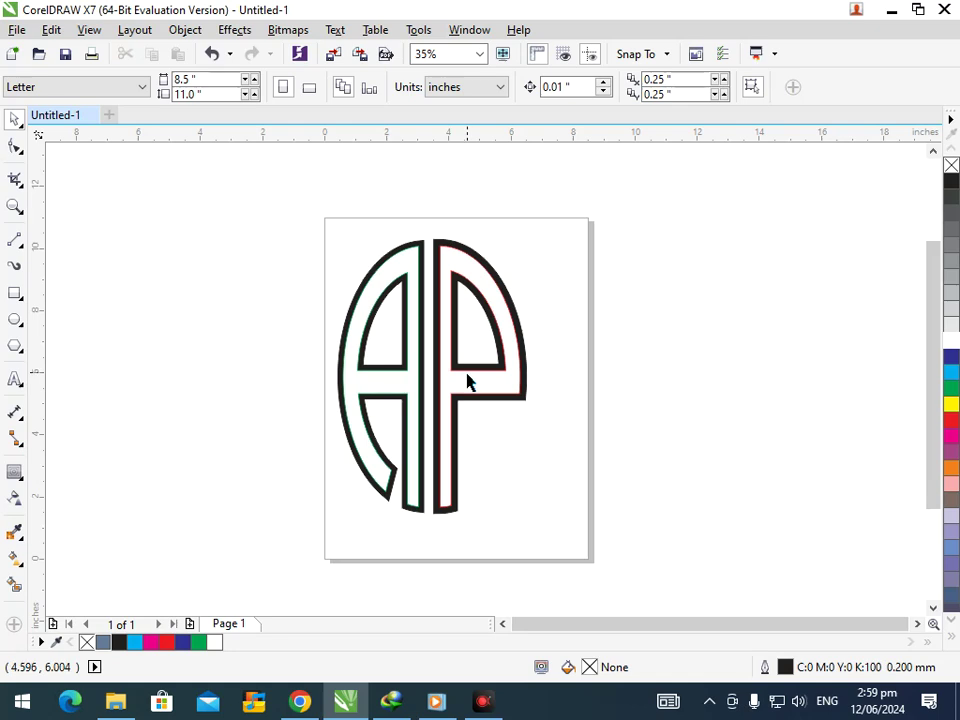
Fill the inner P shape with red and the inner A shape with dark blue
{"action": "left_click", "coordinate": [466, 380]}
{"action": "left_click", "coordinate": [951, 419]}
{"action": "left_click", "coordinate": [434, 403]}
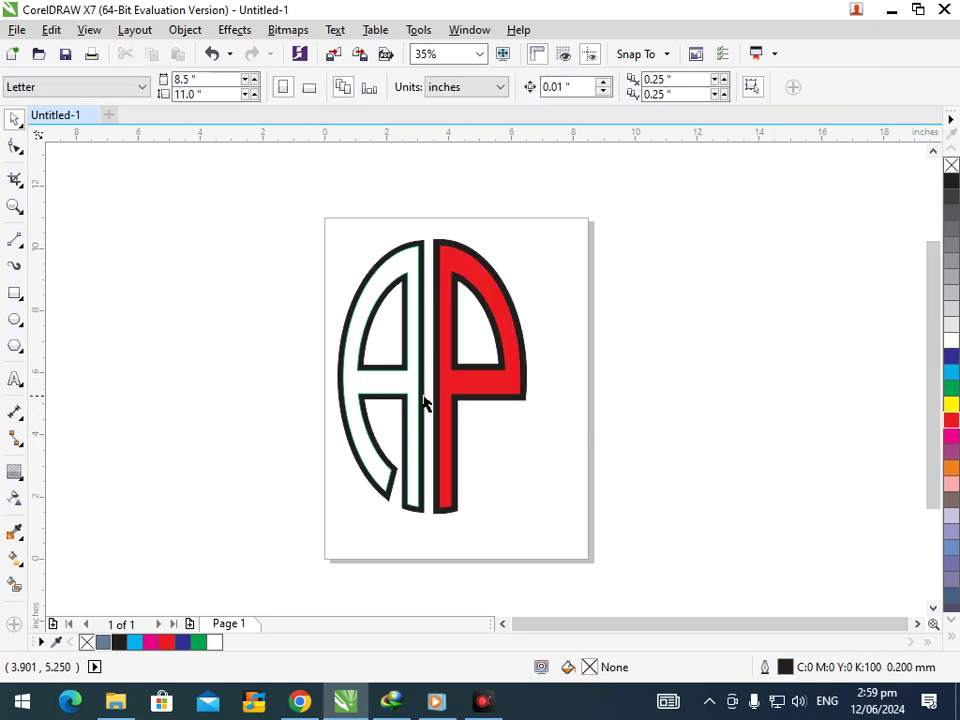
{"action": "left_click", "coordinate": [406, 383]}
{"action": "left_click", "coordinate": [637, 383]}
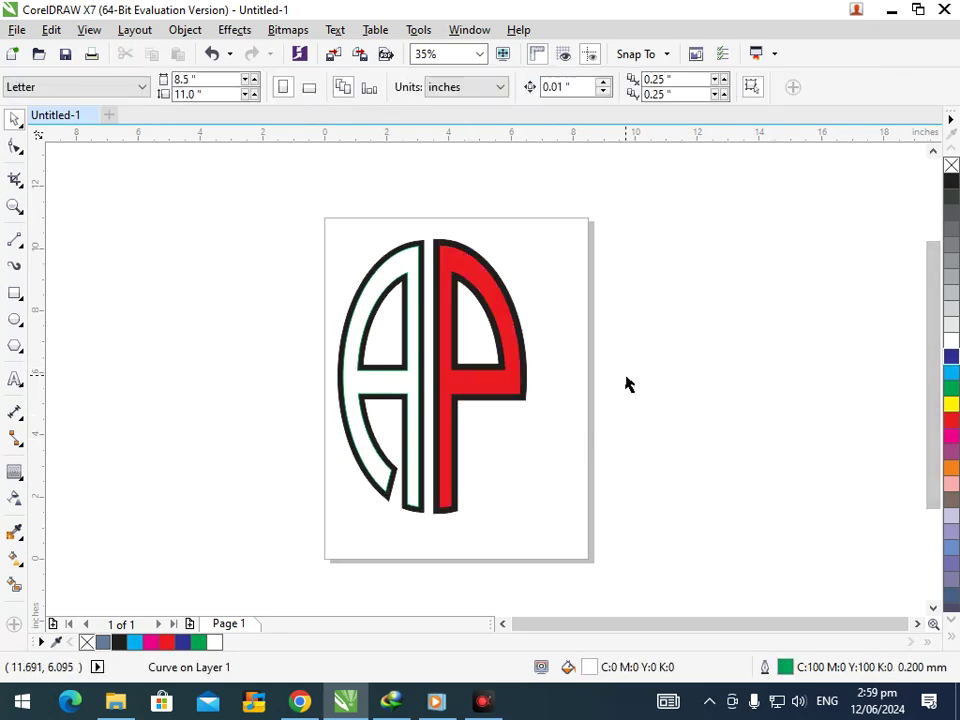
{"action": "left_click", "coordinate": [406, 380]}
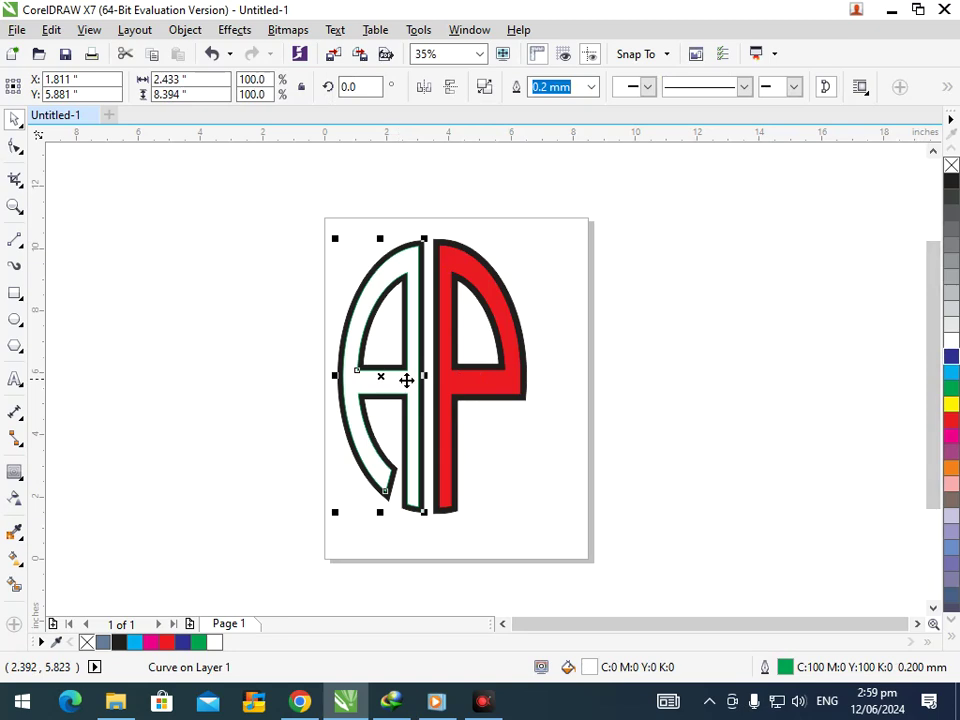
{"action": "left_click", "coordinate": [951, 358]}
{"action": "left_click", "coordinate": [720, 386]}
{"action": "scroll", "coordinate": [487, 381], "scroll_direction": "down", "scroll_amount": 2}
{"action": "scroll", "coordinate": [451, 378], "scroll_direction": "up", "scroll_amount": 2}
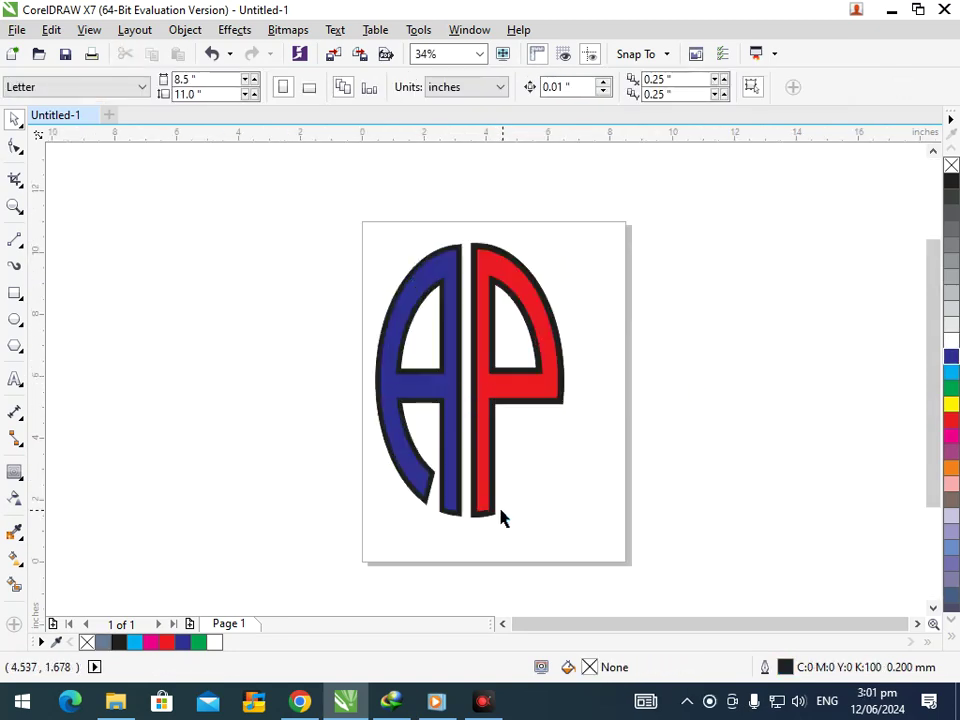
Recolor the contour shapes around P and A yellow, for both fill and outline
{"action": "left_click_drag", "start_coordinate": [504, 514], "coordinate": [666, 508]}
{"action": "key", "text": "ctrl+z"}
{"action": "right_click", "coordinate": [951, 405]}
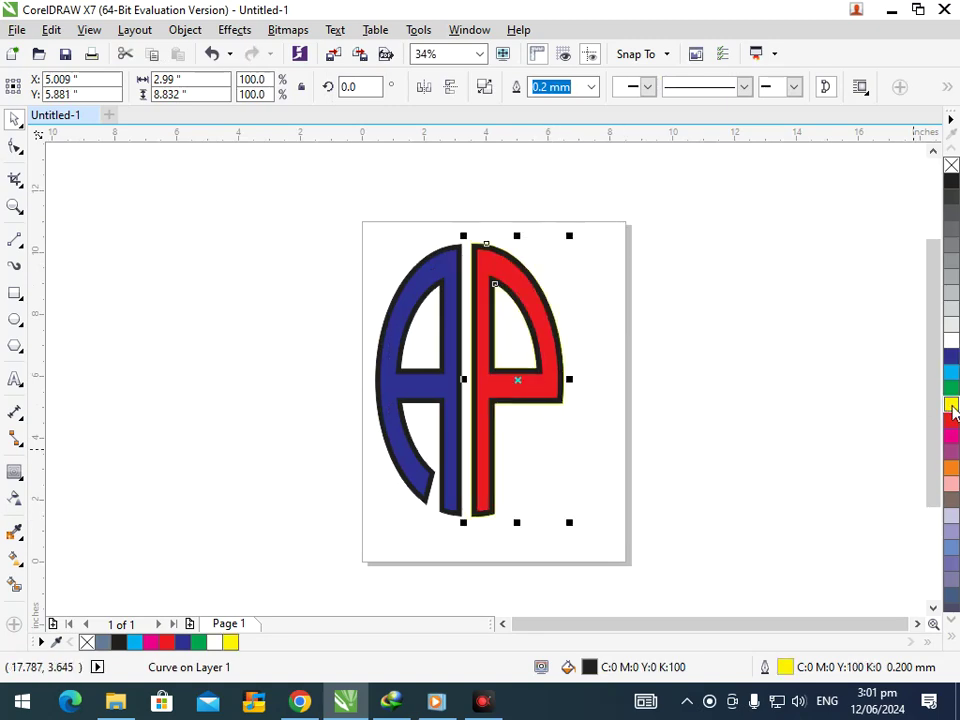
{"action": "left_click", "coordinate": [951, 405]}
{"action": "left_click", "coordinate": [333, 505]}
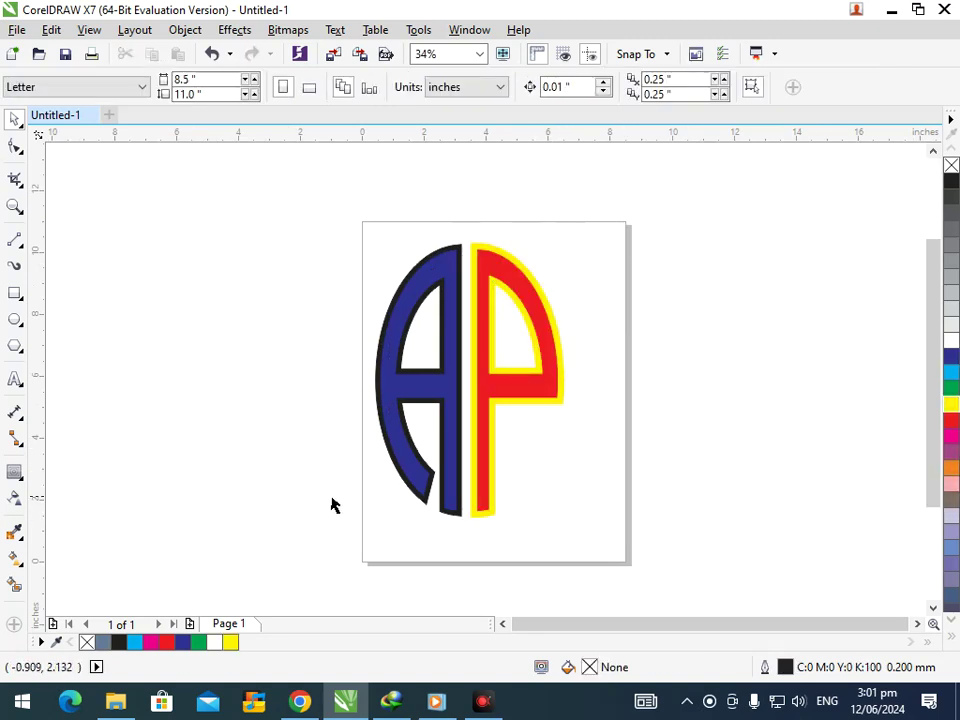
{"action": "left_click", "coordinate": [432, 508]}
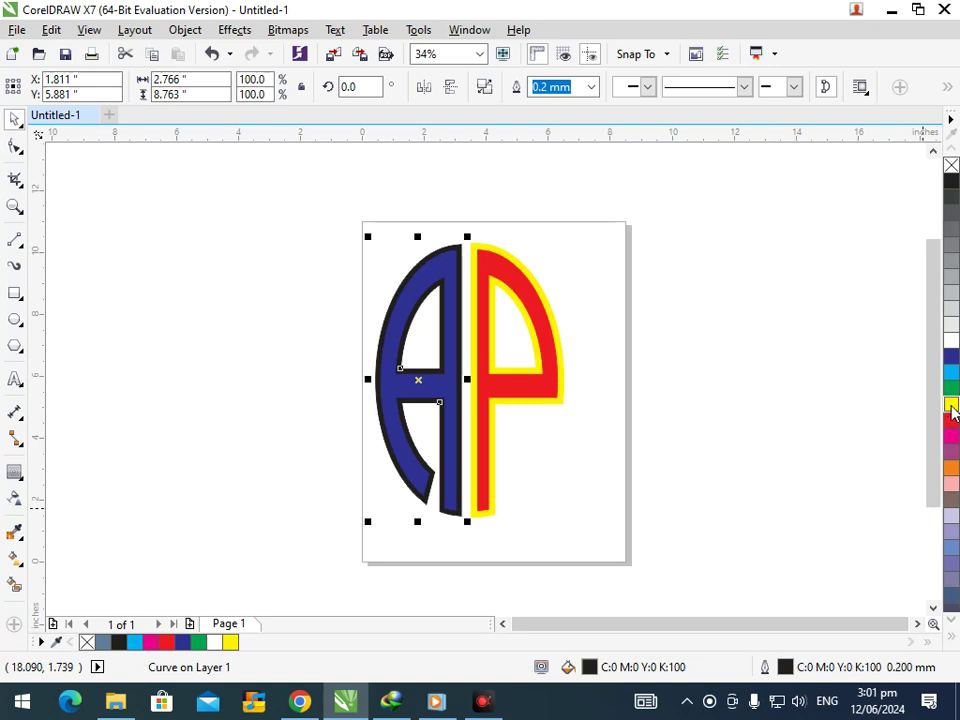
{"action": "right_click", "coordinate": [951, 405]}
{"action": "left_click", "coordinate": [951, 405]}
{"action": "left_click", "coordinate": [709, 448]}
Fill the inner shapes of the letters P and A with green
{"action": "left_click", "coordinate": [518, 396]}
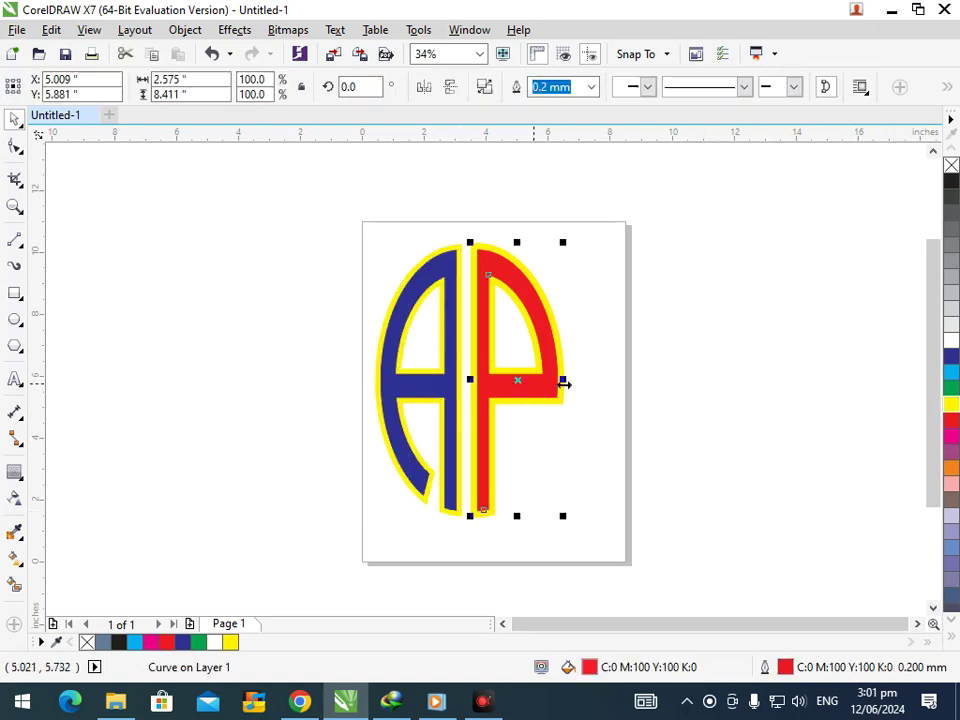
{"action": "left_click", "coordinate": [951, 388]}
{"action": "left_click", "coordinate": [700, 395]}
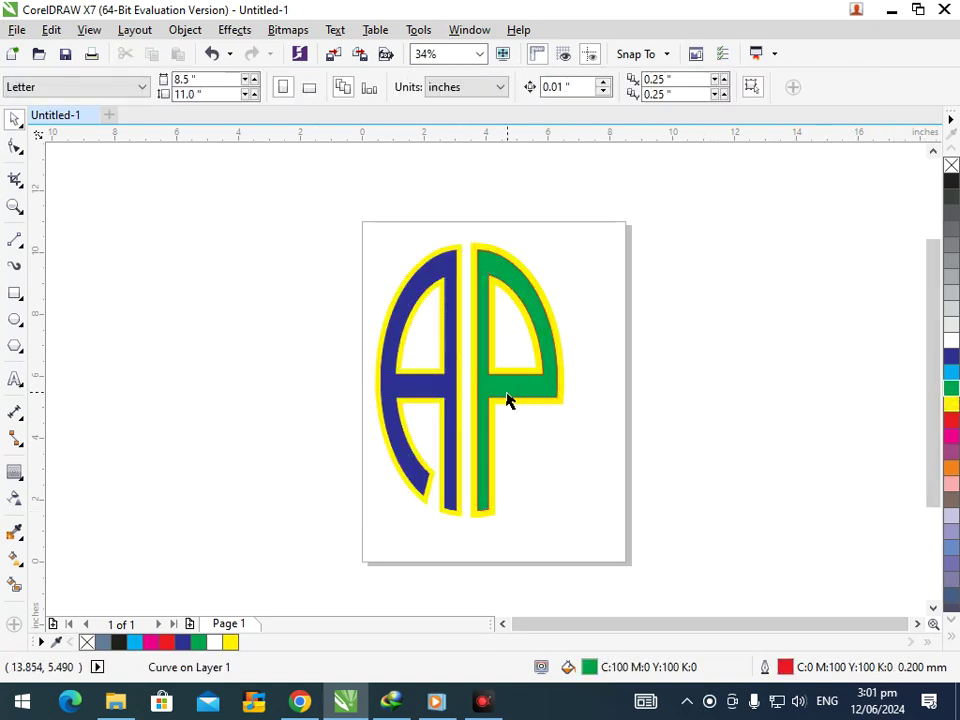
{"action": "left_click", "coordinate": [449, 391]}
{"action": "left_click", "coordinate": [951, 388]}
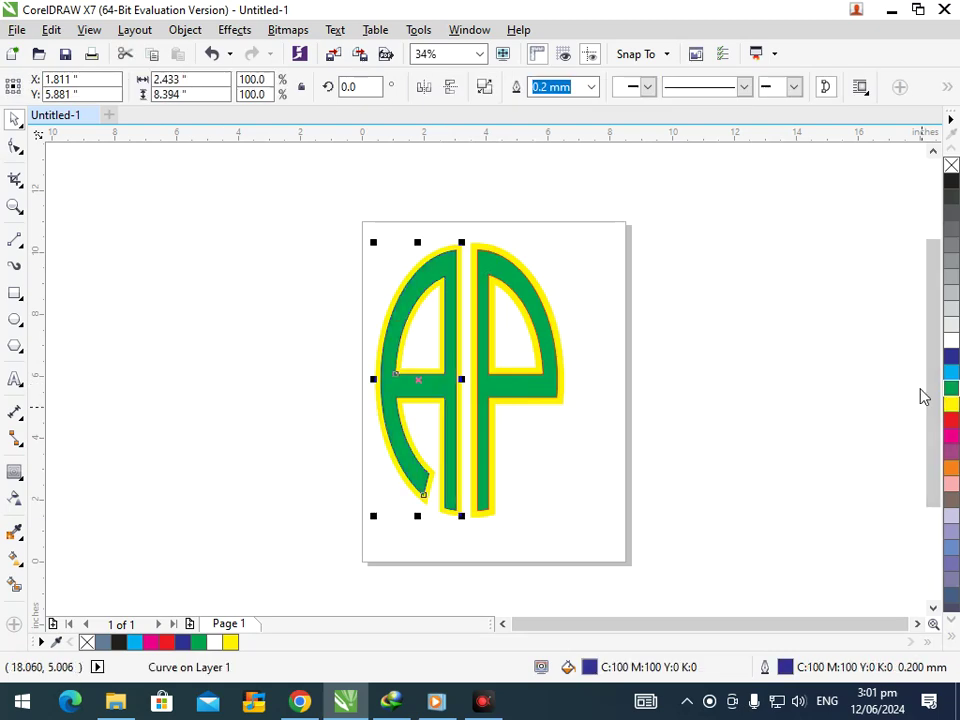
{"action": "left_click", "coordinate": [753, 408]}
Recolor the contour shapes around both letters red
{"action": "left_click", "coordinate": [560, 404]}
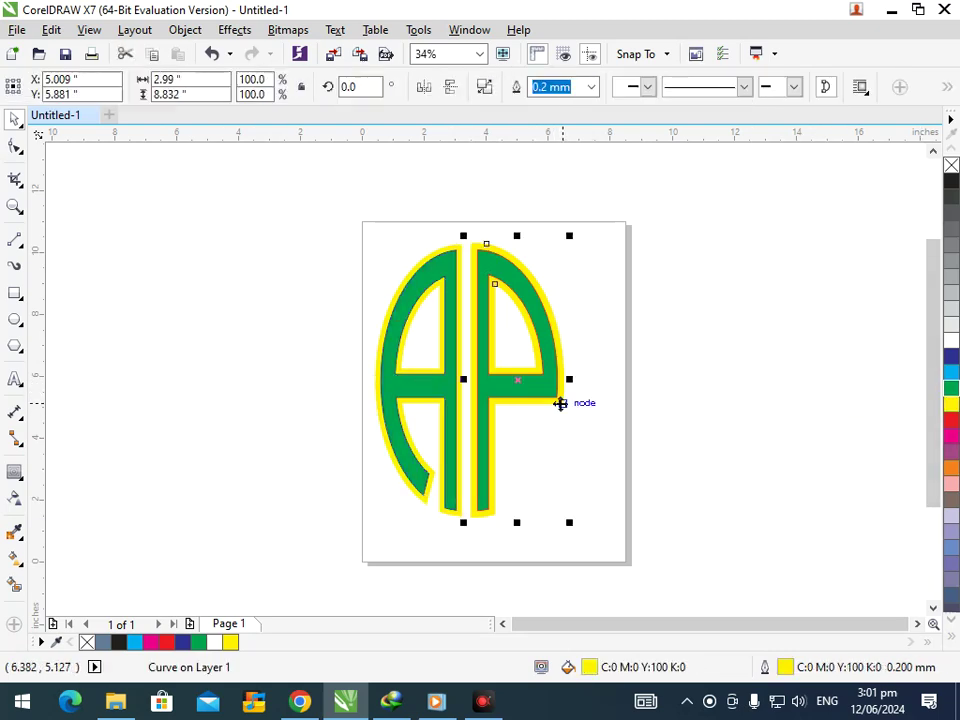
{"action": "left_click", "coordinate": [458, 516], "text": "shift"}
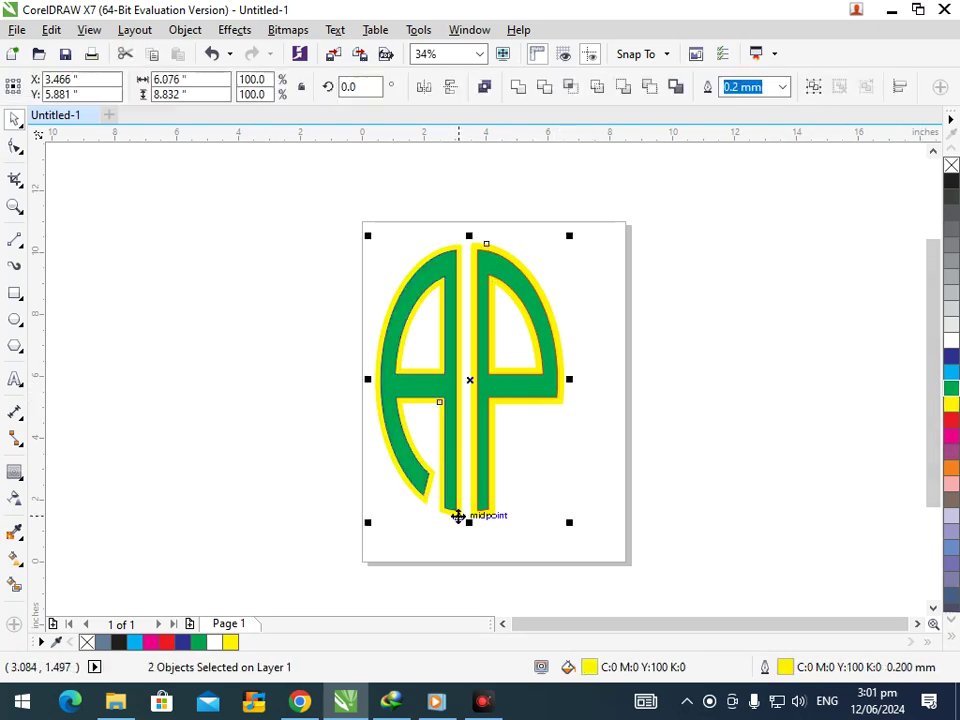
{"action": "left_click", "coordinate": [951, 421]}
{"action": "left_click", "coordinate": [521, 435]}
{"action": "scroll", "coordinate": [448, 378], "scroll_direction": "down", "scroll_amount": 1}
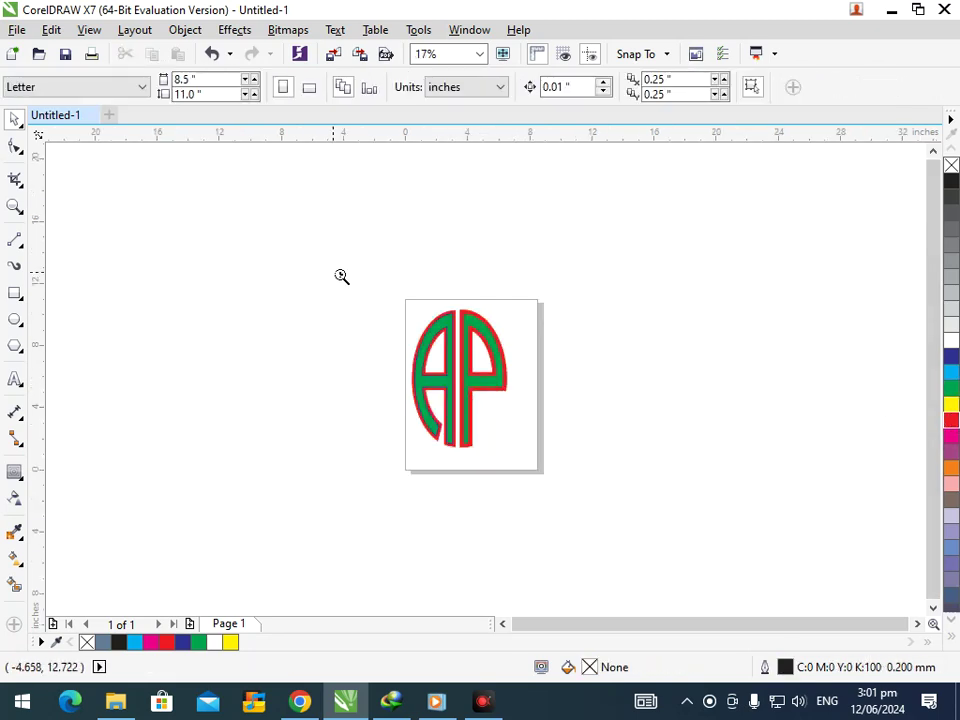
Make the inner P's outline green and recolor its surrounding contour shape green
{"action": "left_click_drag", "start_coordinate": [341, 276], "coordinate": [531, 460]}
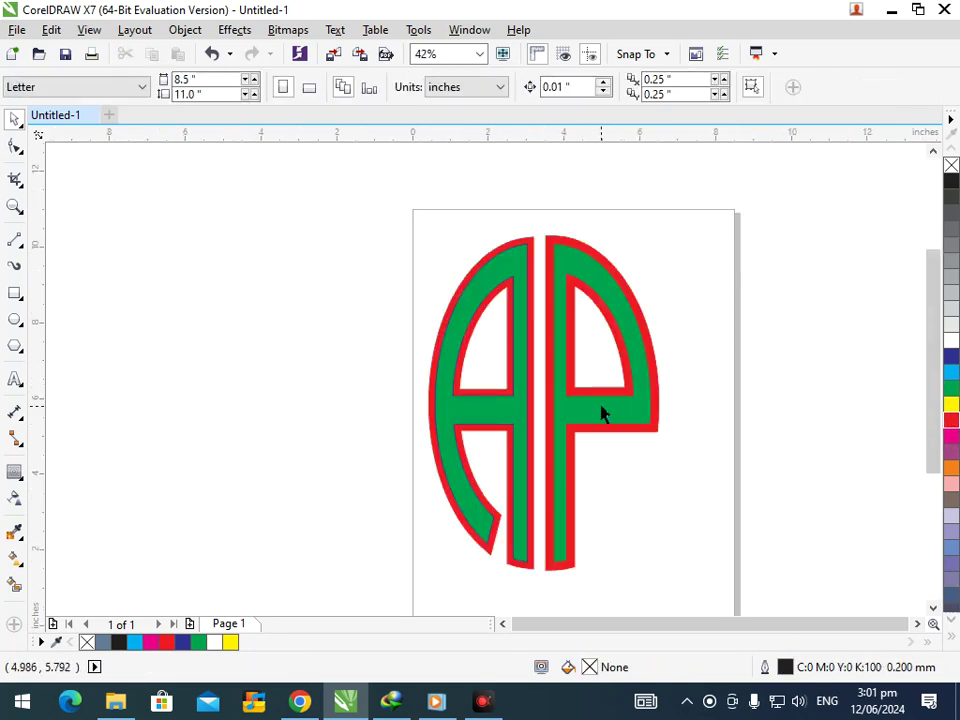
{"action": "left_click", "coordinate": [565, 458]}
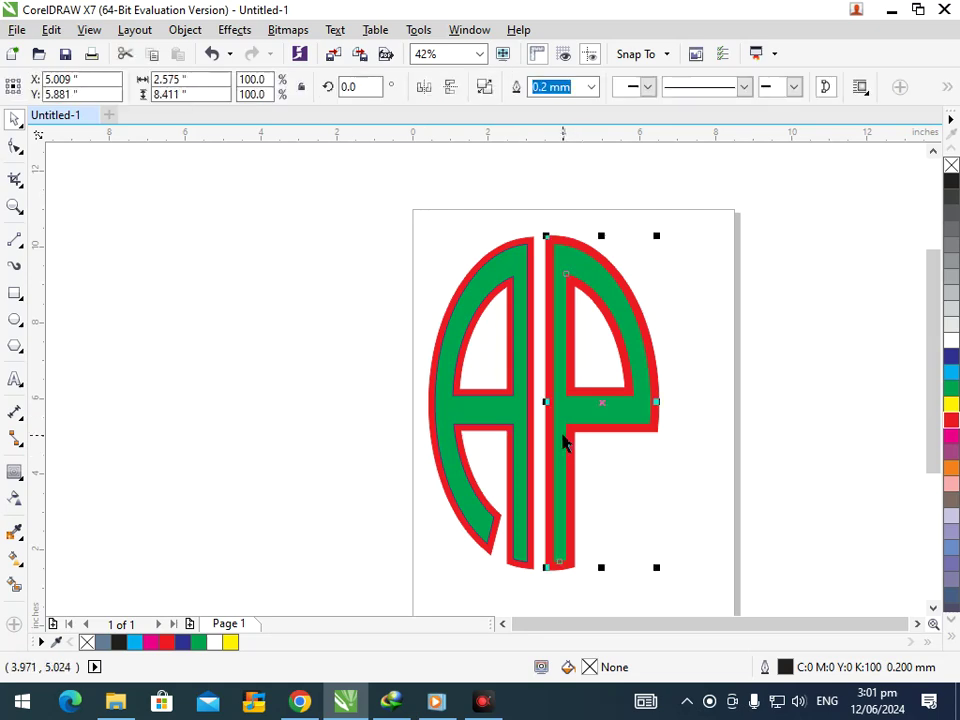
{"action": "right_click", "coordinate": [953, 389]}
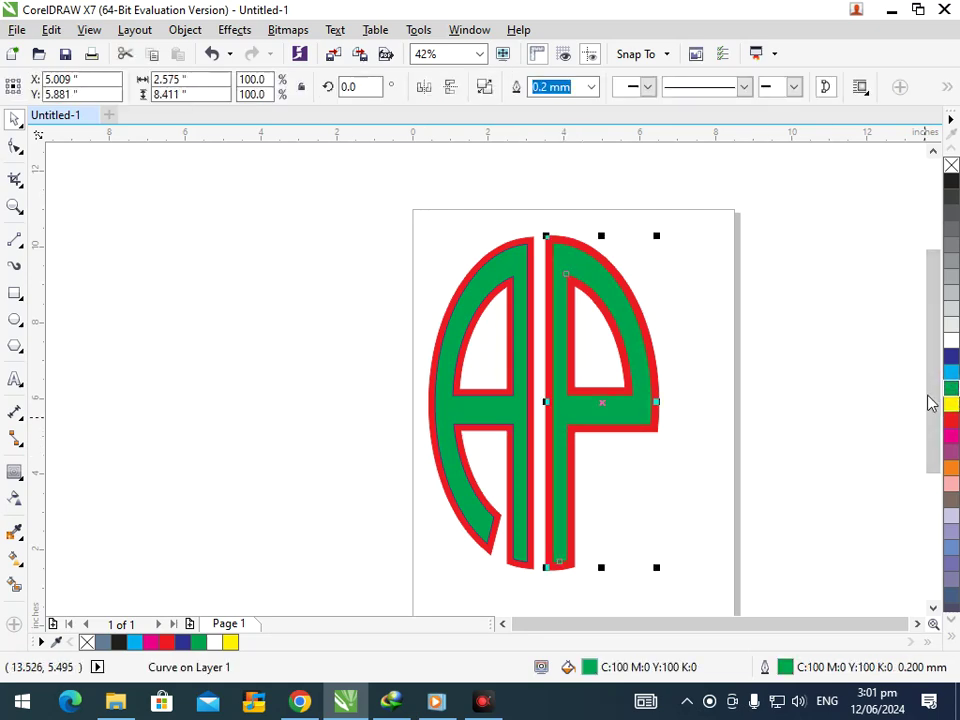
{"action": "left_click", "coordinate": [666, 457]}
{"action": "left_click", "coordinate": [655, 430]}
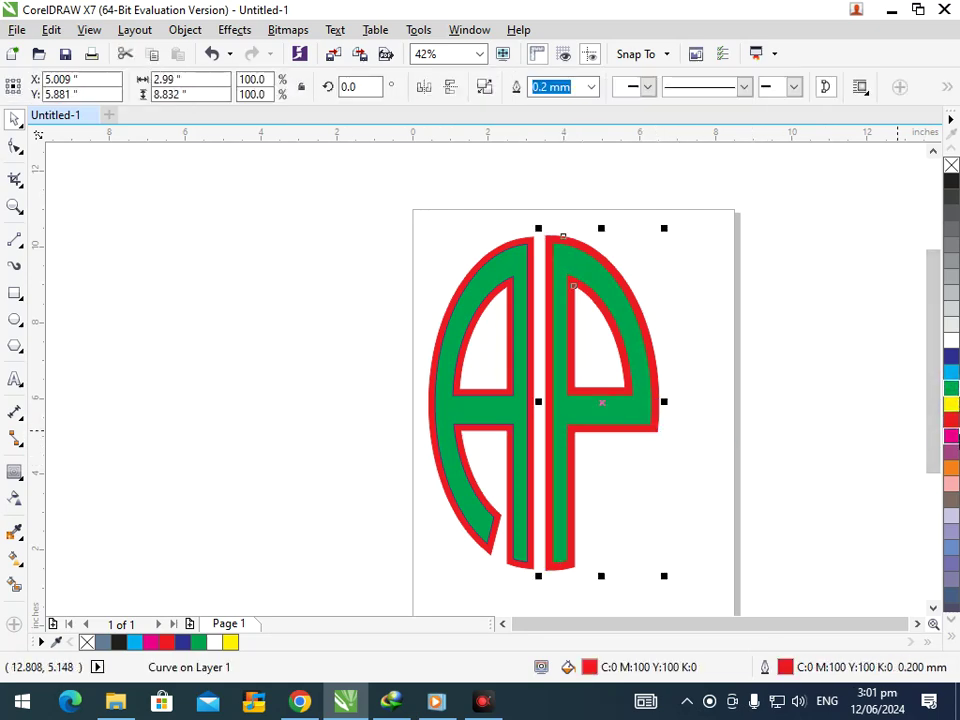
{"action": "left_click", "coordinate": [951, 388]}
{"action": "left_click", "coordinate": [855, 450]}
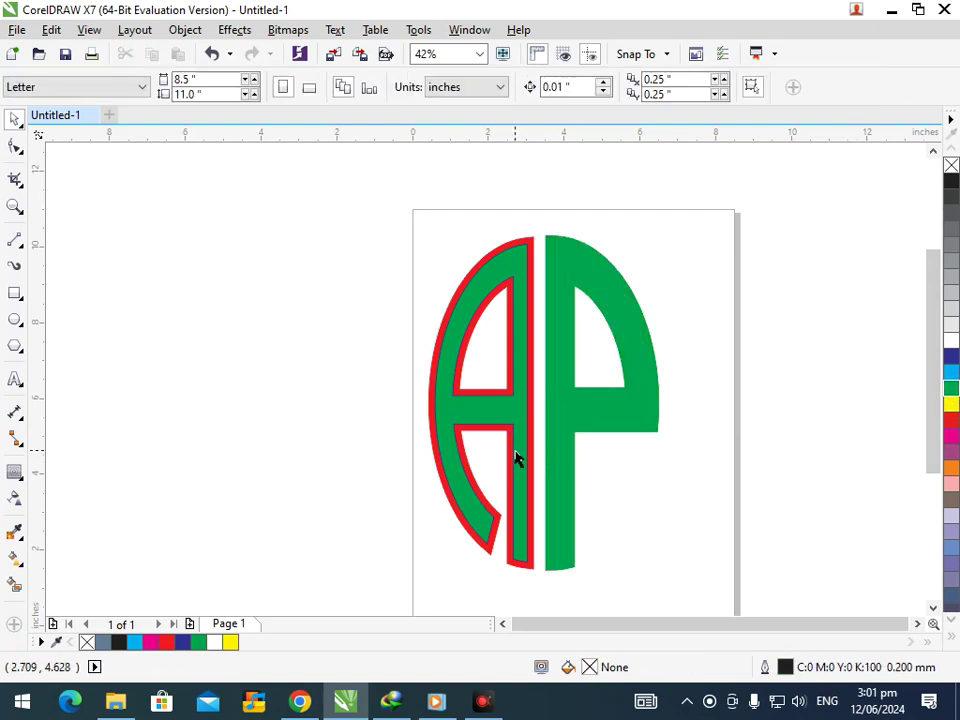
Recolor the inner A and its surrounding contour shape dark blue, for both fill and outline
{"action": "left_click", "coordinate": [535, 460]}
{"action": "left_click", "coordinate": [533, 458], "text": "shift"}
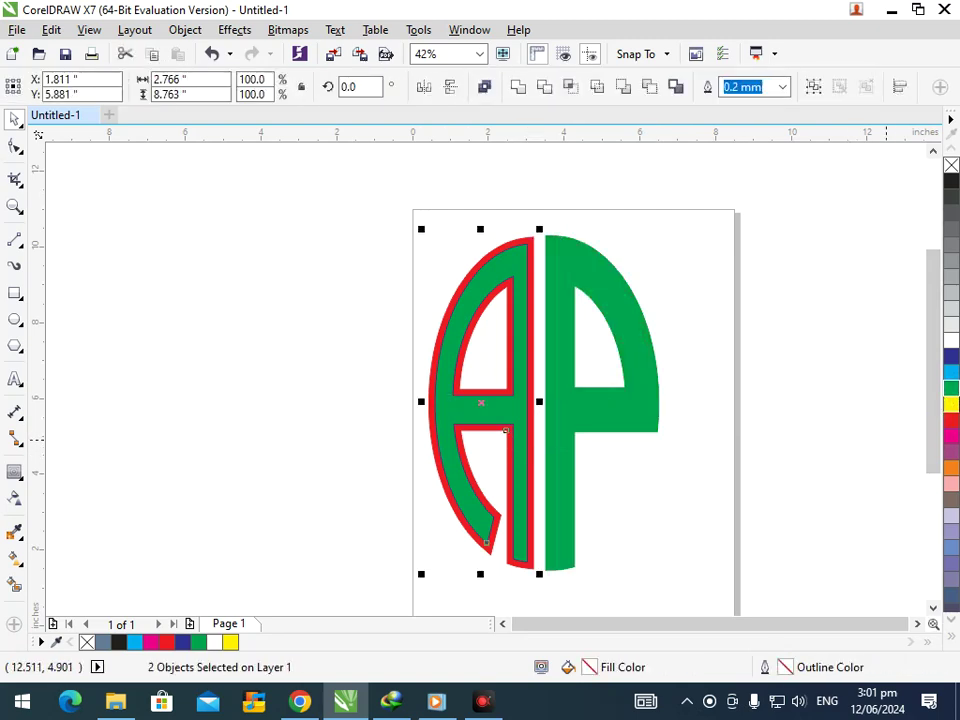
{"action": "left_click", "coordinate": [954, 357]}
{"action": "right_click", "coordinate": [954, 357]}
{"action": "left_click", "coordinate": [782, 393]}
{"action": "scroll", "coordinate": [619, 437], "scroll_direction": "down", "scroll_amount": 2}
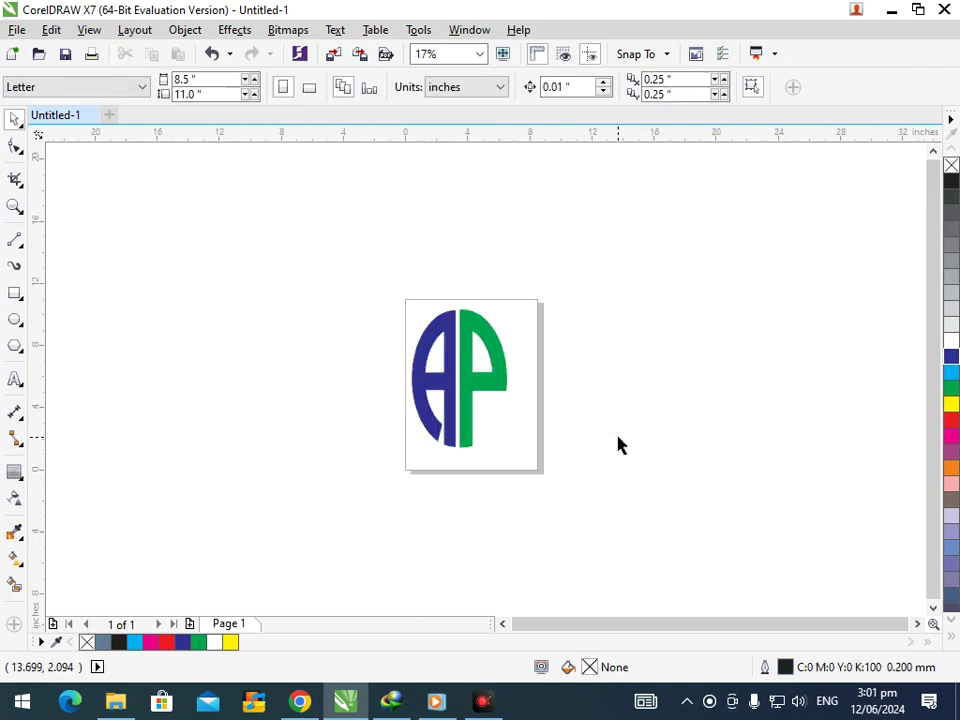
{"action": "left_click_drag", "start_coordinate": [448, 368], "coordinate": [547, 467]}
{"action": "left_click", "coordinate": [544, 466]}
{"action": "key", "text": "F2"}
{"action": "left_click_drag", "start_coordinate": [371, 268], "coordinate": [536, 469]}
{"action": "scroll", "coordinate": [432, 362], "scroll_direction": "down", "scroll_amount": 3}
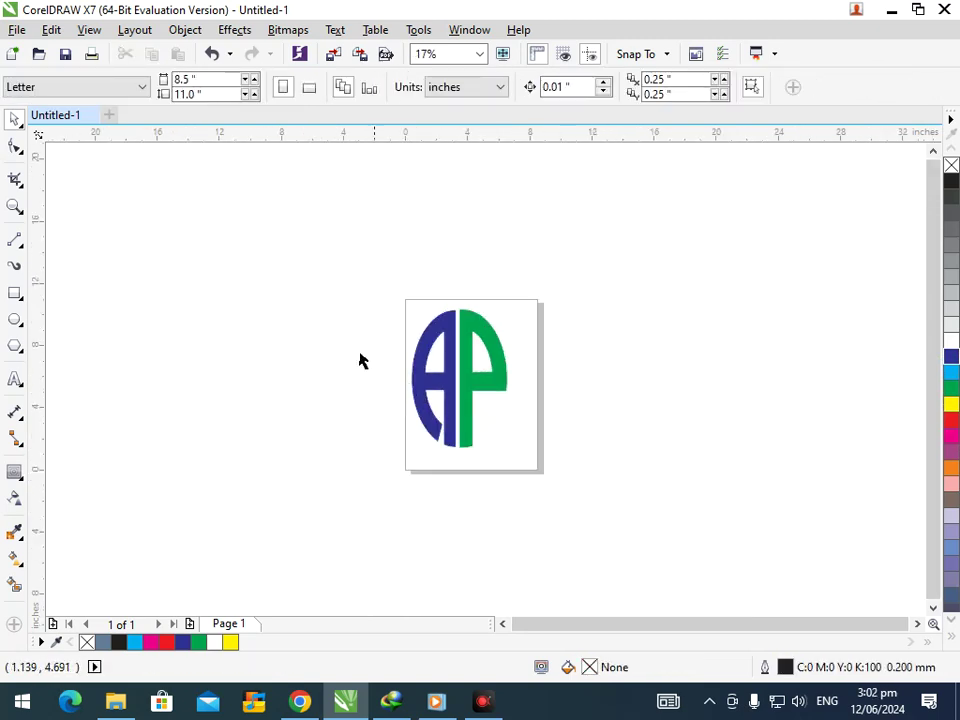
Add artistic text reading "Company Name" on two lines in the empty area beside the page
{"action": "left_click", "coordinate": [21, 388]}
{"action": "left_click", "coordinate": [71, 377]}
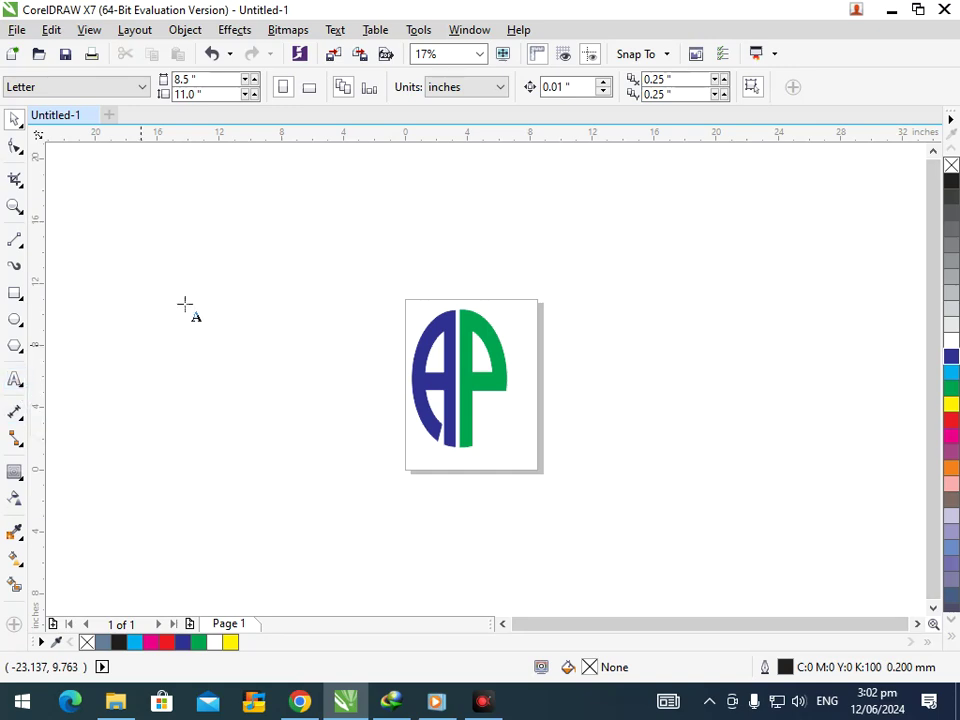
{"action": "left_click", "coordinate": [184, 295]}
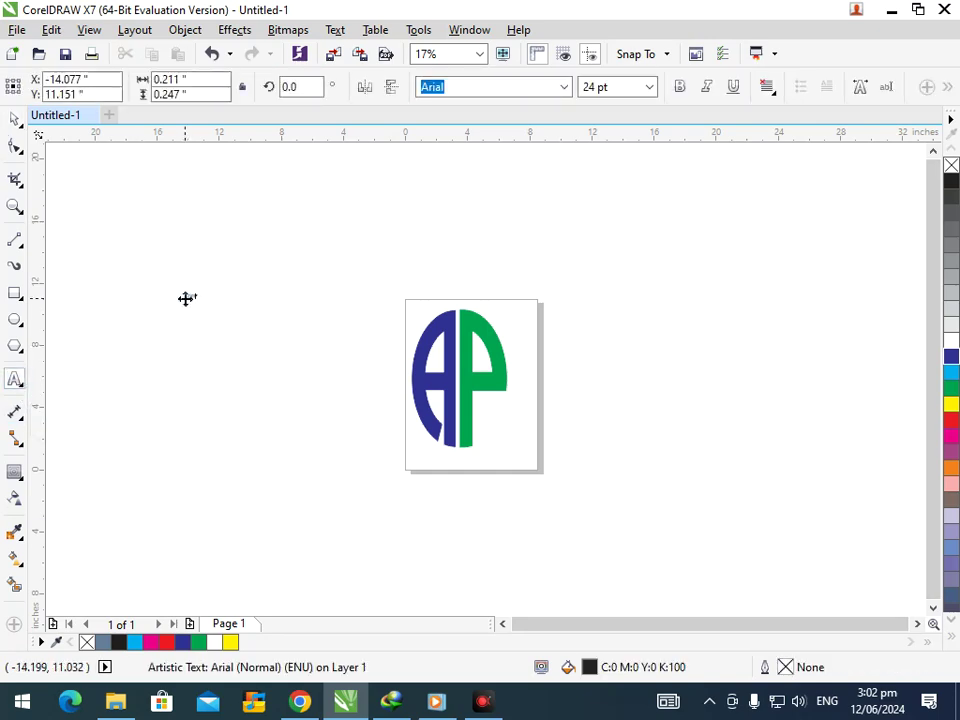
{"action": "type", "text": "Compa"}
{"action": "key", "text": "F2"}
{"action": "left_click_drag", "start_coordinate": [139, 270], "coordinate": [332, 420]}
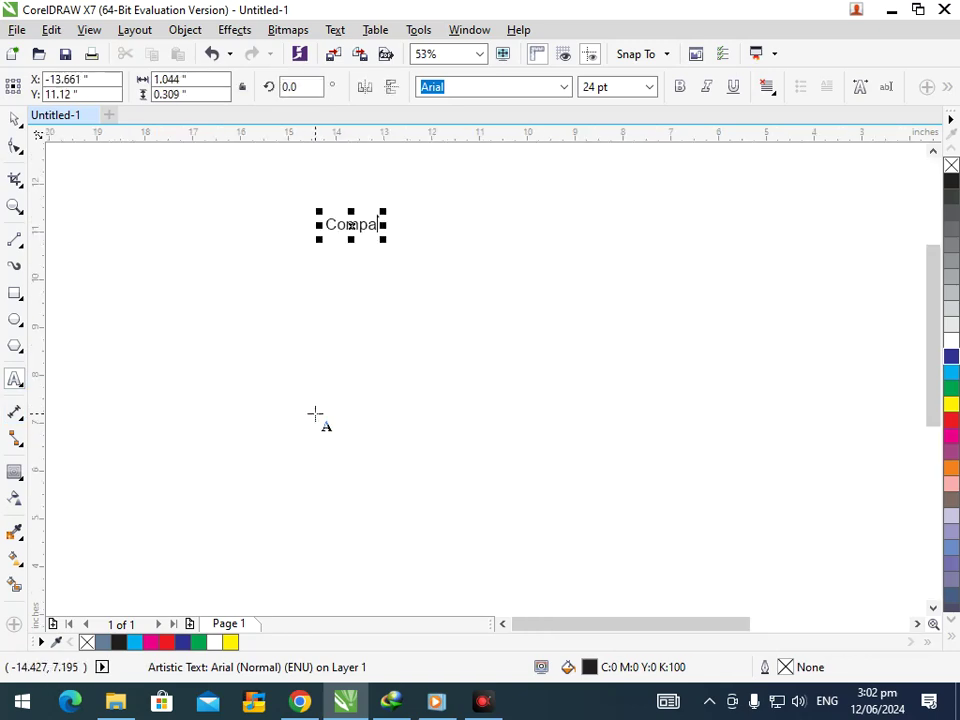
{"action": "type", "text": "ny"}
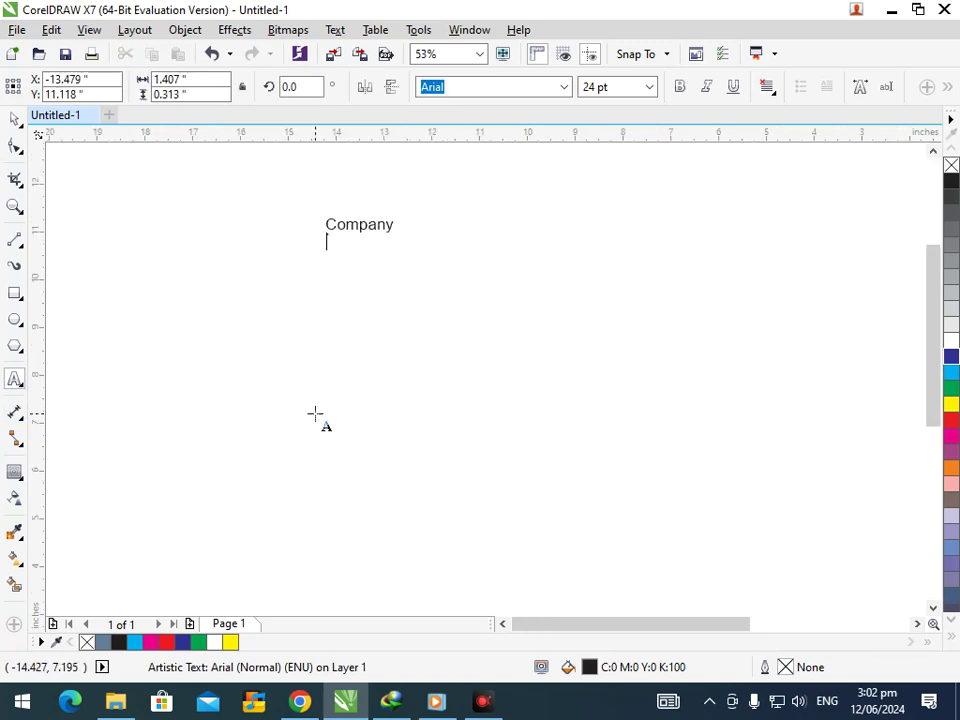
{"action": "key", "text": "BackSpace"}
{"action": "type", "text": "e"}
Enlarge the Company Name text to about 113.5 pt and move it beside the lower stem of the P
{"action": "left_click", "coordinate": [9, 125]}
{"action": "left_click", "coordinate": [343, 260]}
{"action": "left_click", "coordinate": [334, 243]}
{"action": "left_click_drag", "start_coordinate": [399, 254], "coordinate": [392, 420]}
{"action": "scroll", "coordinate": [424, 396], "scroll_direction": "down", "scroll_amount": 3}
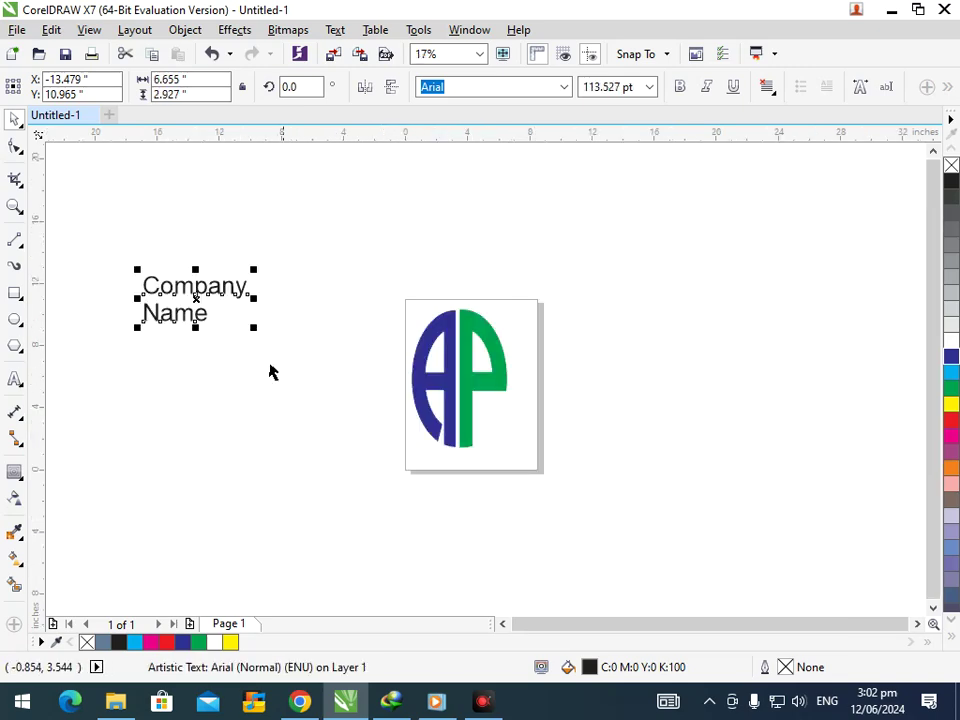
{"action": "left_click_drag", "start_coordinate": [196, 298], "coordinate": [519, 446]}
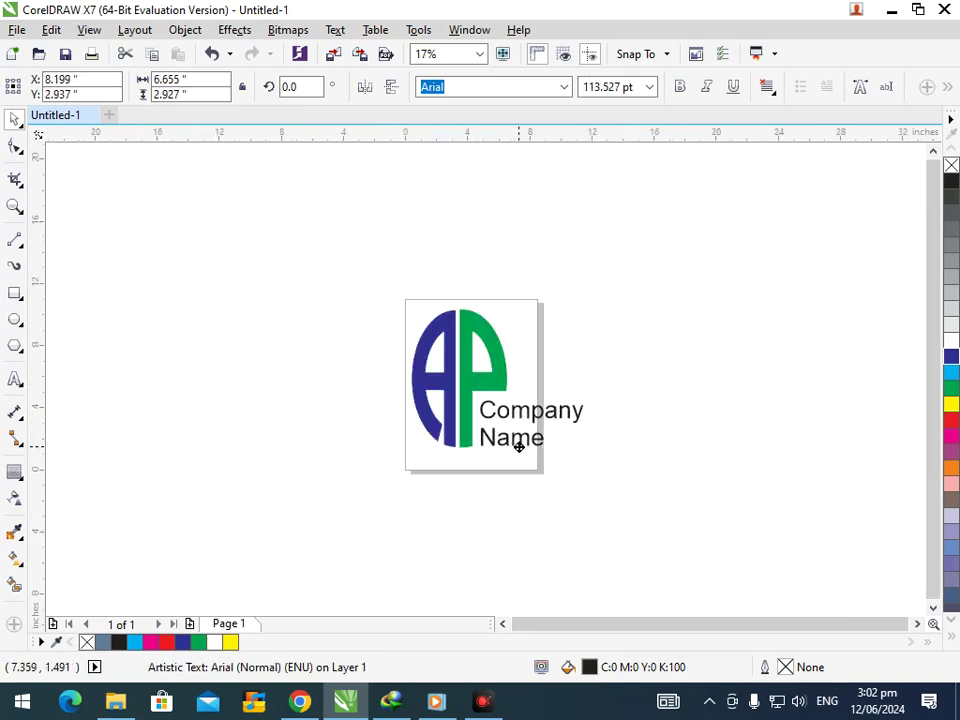
{"action": "left_click", "coordinate": [557, 563]}
{"action": "scroll", "coordinate": [540, 450], "scroll_direction": "up", "scroll_amount": 4}
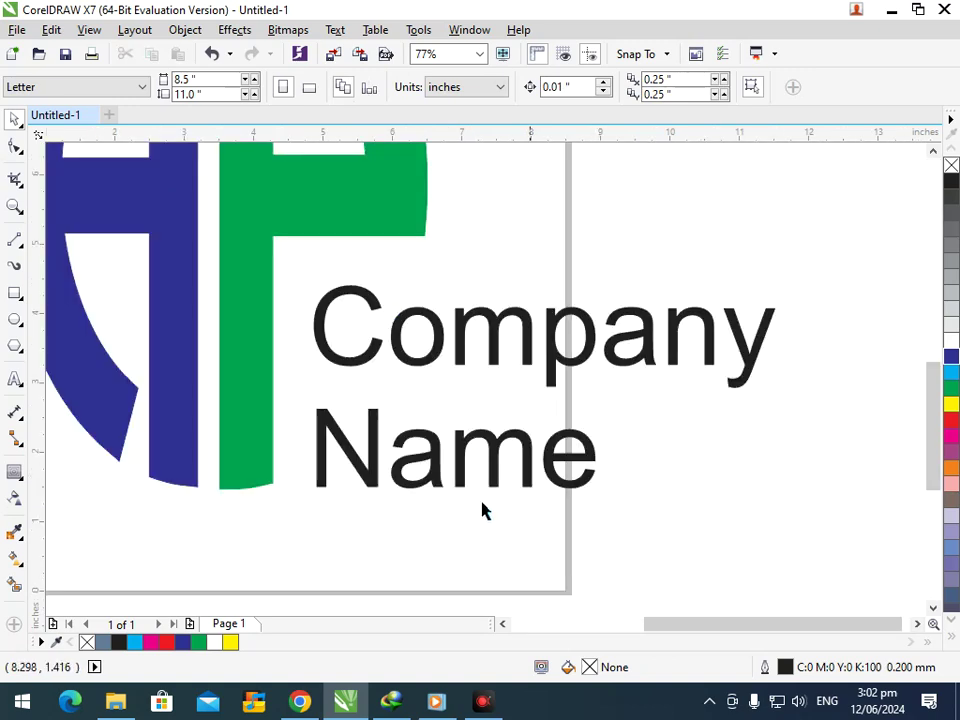
Scale the Company Name text down to about 77 pt and fit it below the P's bowl, beside its stem
{"action": "left_click", "coordinate": [408, 486]}
{"action": "left_click", "coordinate": [366, 464]}
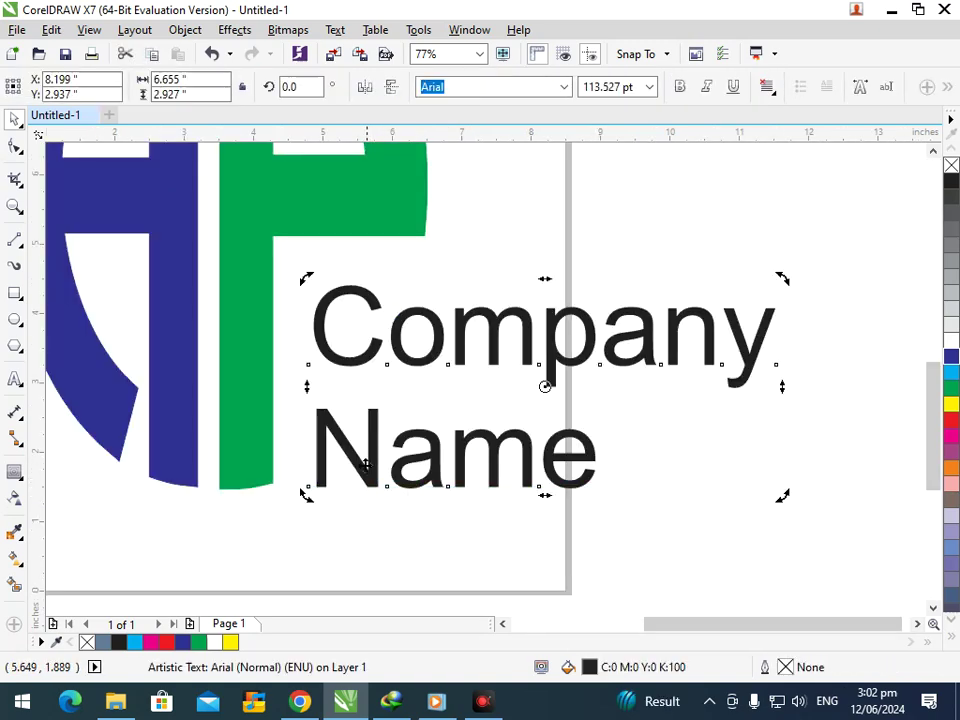
{"action": "left_click", "coordinate": [322, 453]}
{"action": "left_click_drag", "start_coordinate": [307, 488], "coordinate": [325, 411]}
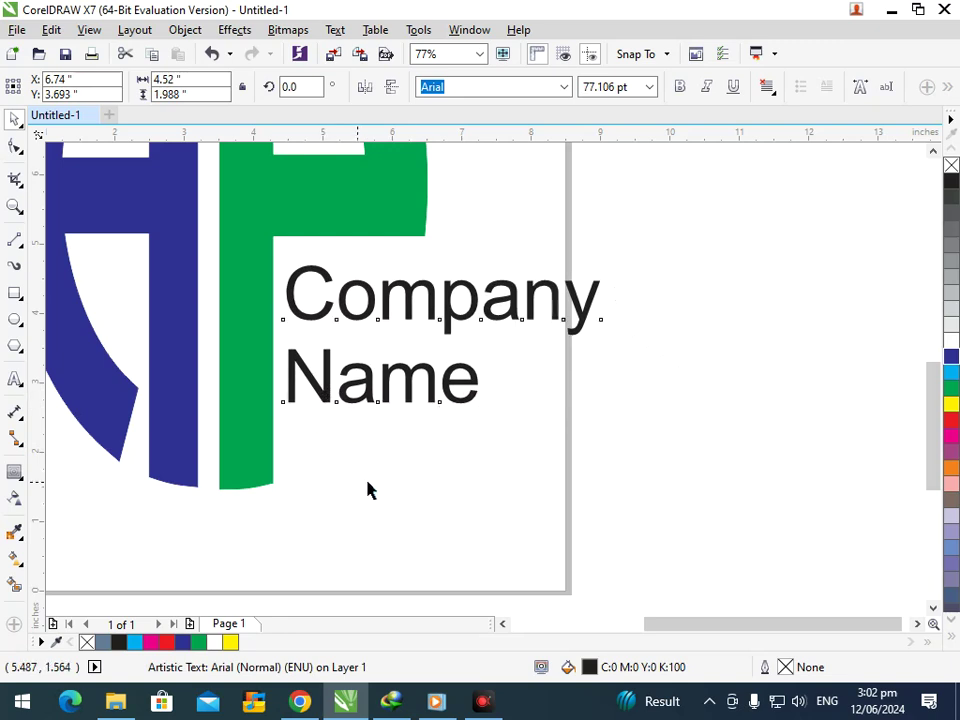
{"action": "left_click", "coordinate": [370, 490]}
{"action": "scroll", "coordinate": [413, 407], "scroll_direction": "down", "scroll_amount": 3}
{"action": "scroll", "coordinate": [452, 410], "scroll_direction": "up", "scroll_amount": 5}
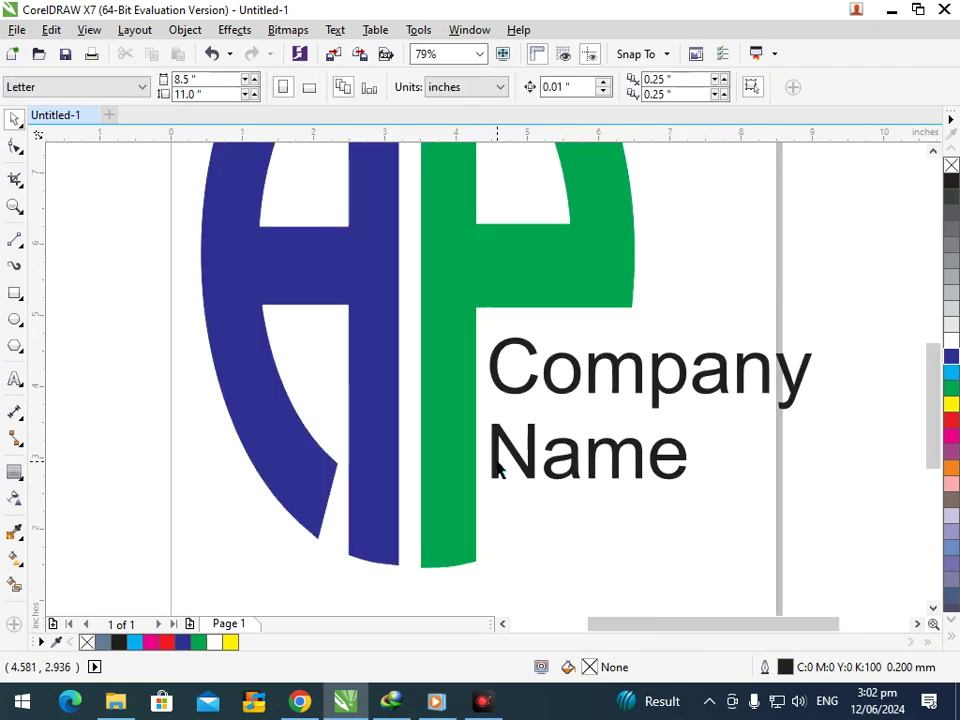
Color the word "Name" green, for both fill and outline
{"action": "left_click", "coordinate": [497, 456]}
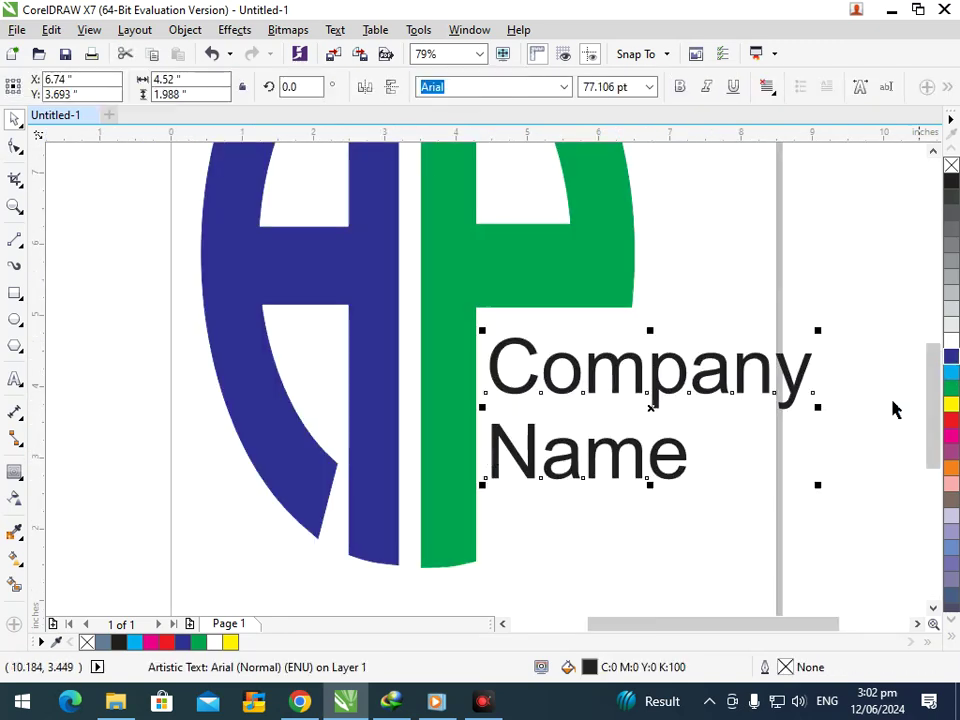
{"action": "double_click", "coordinate": [675, 478]}
{"action": "left_click_drag", "start_coordinate": [681, 471], "coordinate": [489, 476]}
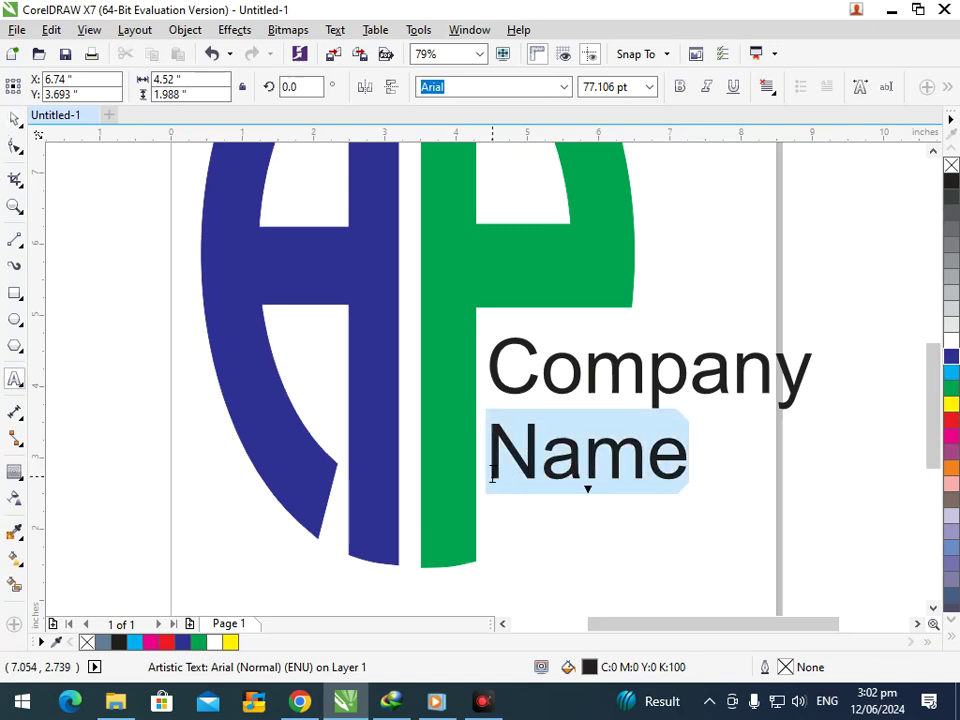
{"action": "left_click", "coordinate": [951, 388]}
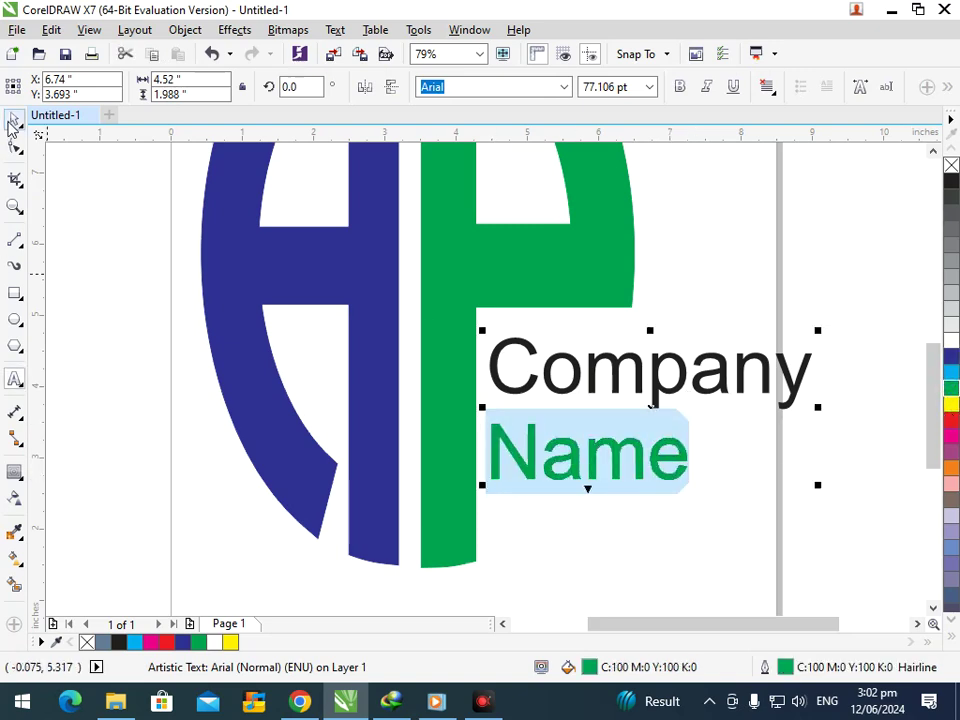
{"action": "left_click", "coordinate": [15, 119]}
{"action": "left_click", "coordinate": [770, 492]}
Color the word "Company" dark blue, for both fill and outline
{"action": "double_click", "coordinate": [737, 377]}
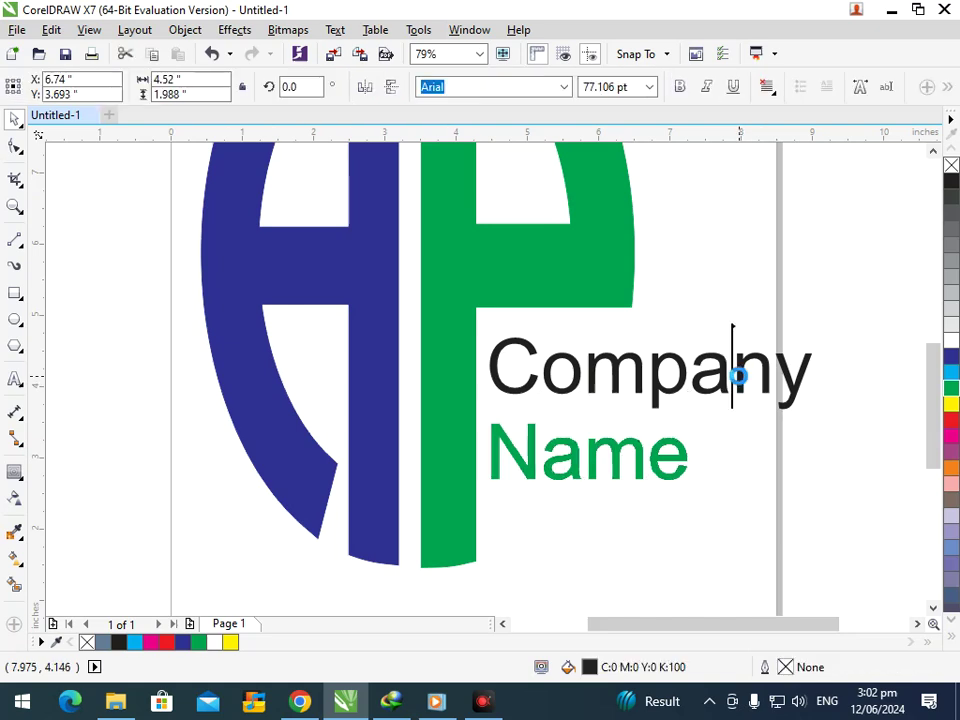
{"action": "left_click_drag", "start_coordinate": [821, 388], "coordinate": [500, 377]}
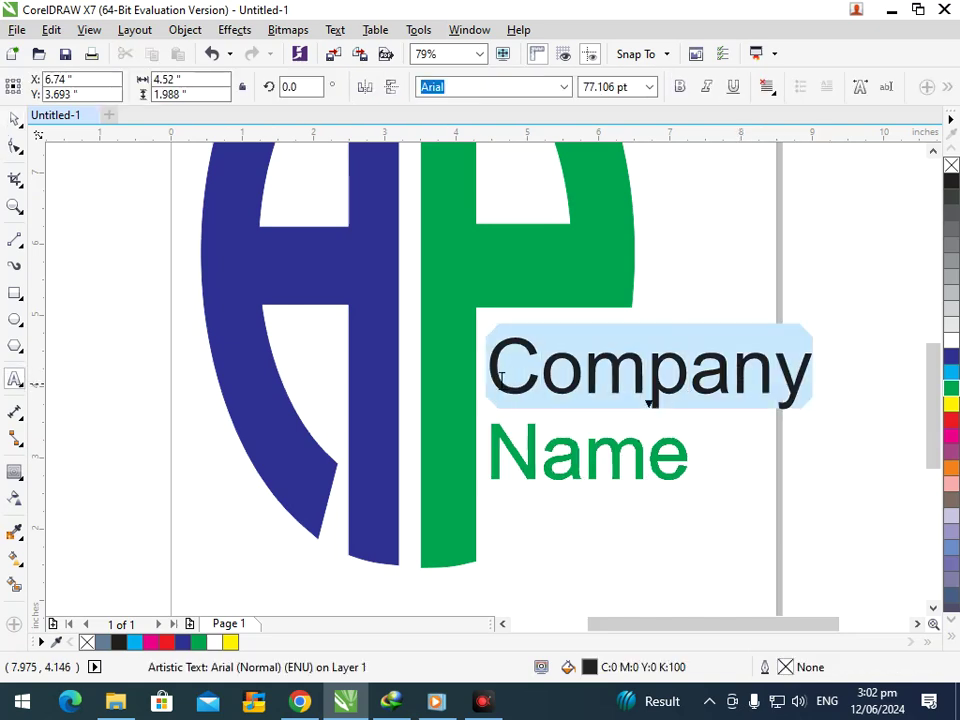
{"action": "left_click", "coordinate": [951, 388]}
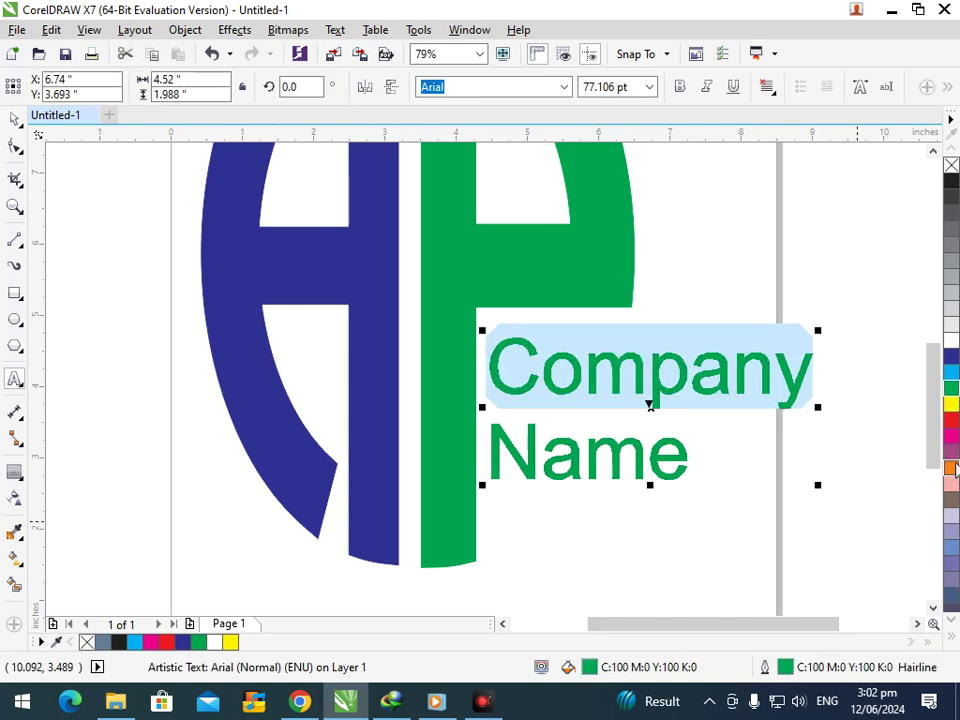
{"action": "left_click", "coordinate": [951, 356]}
{"action": "left_click", "coordinate": [14, 121]}
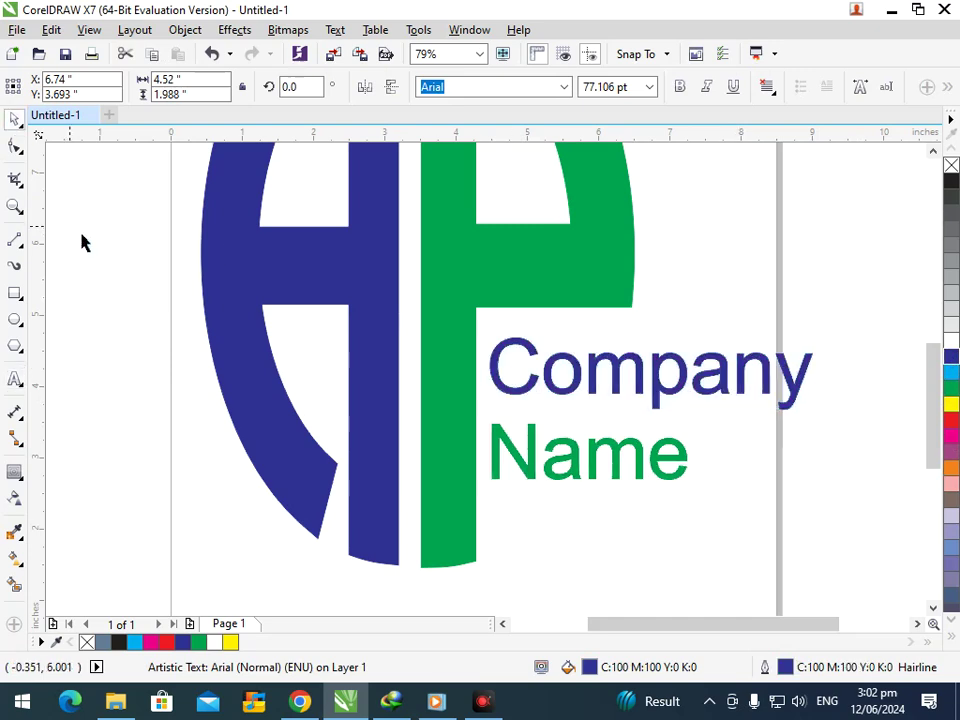
{"action": "left_click", "coordinate": [81, 237]}
Shift the Company Name text slightly lower beside the P's stem
{"action": "scroll", "coordinate": [470, 405], "scroll_direction": "down", "scroll_amount": 3}
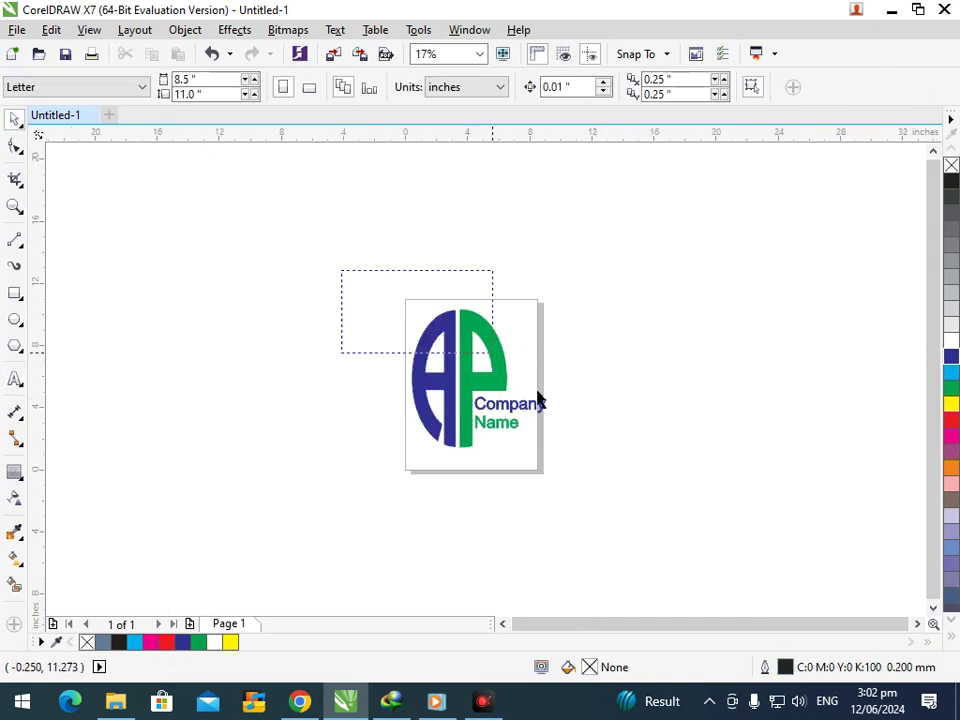
{"action": "left_click_drag", "start_coordinate": [450, 330], "coordinate": [553, 467]}
{"action": "left_click", "coordinate": [581, 516]}
{"action": "left_click", "coordinate": [495, 437]}
{"action": "left_click_drag", "start_coordinate": [495, 427], "coordinate": [494, 438]}
{"action": "left_click", "coordinate": [525, 469]}
{"action": "key", "text": "F2"}
{"action": "left_click_drag", "start_coordinate": [367, 291], "coordinate": [584, 520]}
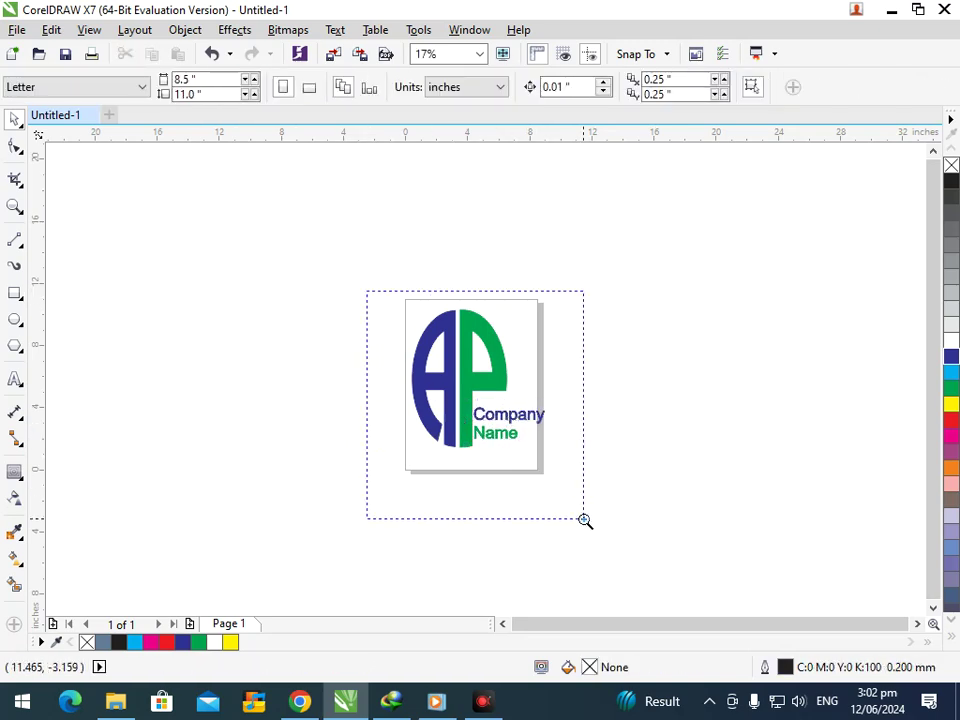
{"action": "left_click", "coordinate": [561, 437]}
{"action": "left_click_drag", "start_coordinate": [540, 428], "coordinate": [535, 425]}
Widen the line spacing of the Company Name text slightly and nudge the text away from the P's stem
{"action": "left_click", "coordinate": [15, 146]}
{"action": "left_click_drag", "start_coordinate": [476, 441], "coordinate": [496, 424]}
{"action": "left_click", "coordinate": [15, 120]}
{"action": "left_click", "coordinate": [511, 422]}
{"action": "key", "text": "Escape"}
{"action": "scroll", "coordinate": [503, 437], "scroll_direction": "down", "scroll_amount": 2}
{"action": "left_click", "coordinate": [512, 477]}
{"action": "key", "text": "Right"}
{"action": "key", "text": "Right"}
{"action": "key", "text": "Right"}
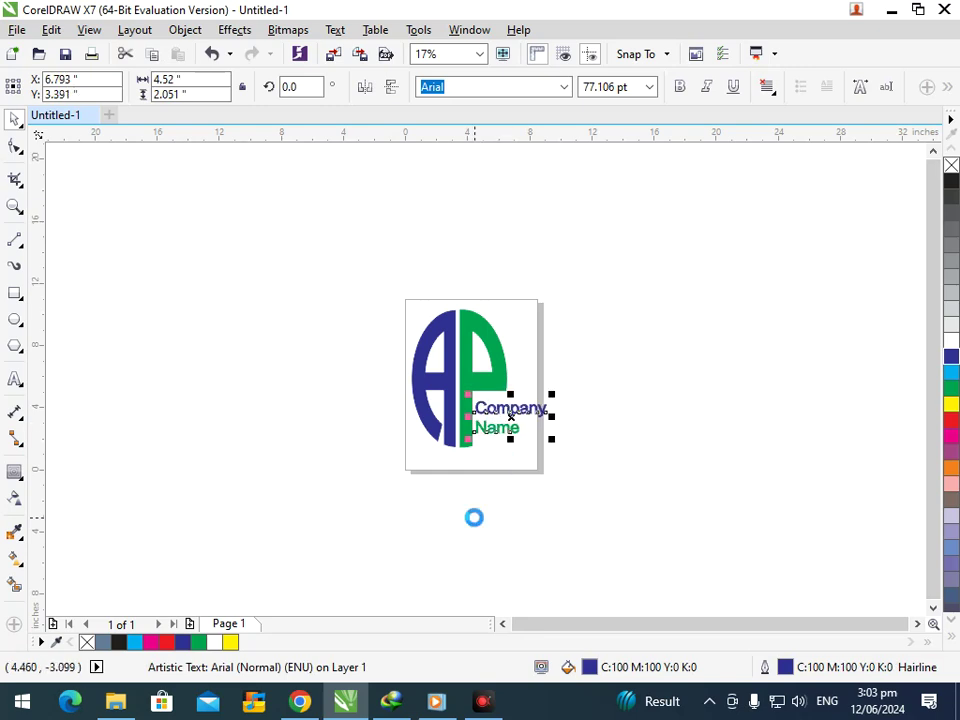
{"action": "left_click", "coordinate": [474, 528]}
Select the monogram together with the Company Name text and move the whole logo off the page into the empty area beside it
{"action": "left_click_drag", "start_coordinate": [351, 253], "coordinate": [574, 504]}
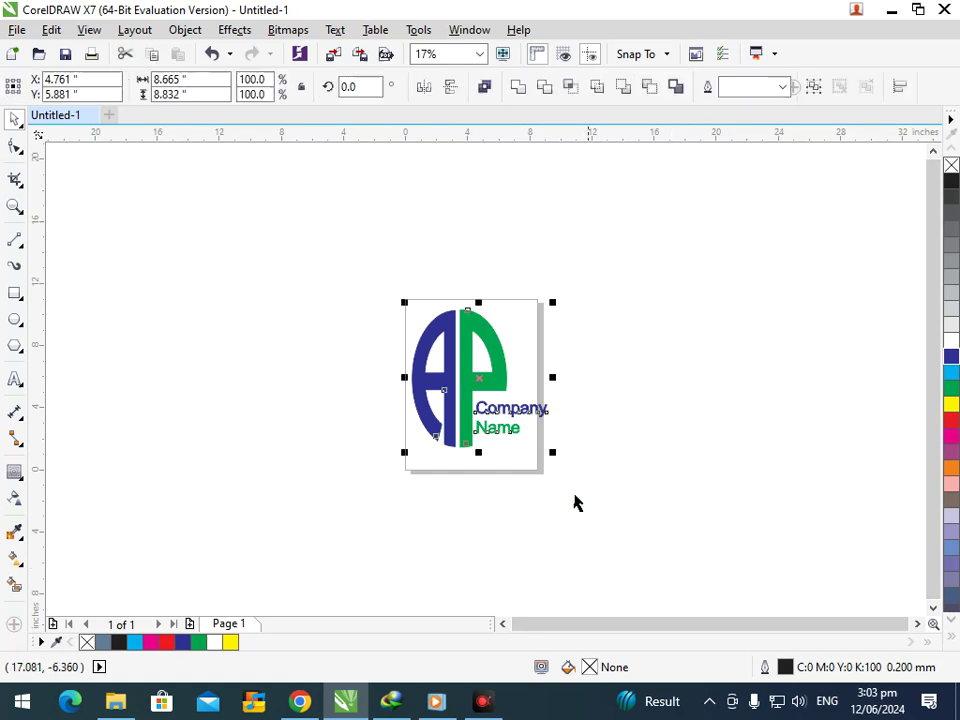
{"action": "key", "text": "ctrl+g"}
{"action": "left_click_drag", "start_coordinate": [465, 416], "coordinate": [152, 336]}
{"action": "key", "text": "z"}
{"action": "left_click_drag", "start_coordinate": [64, 189], "coordinate": [244, 416]}
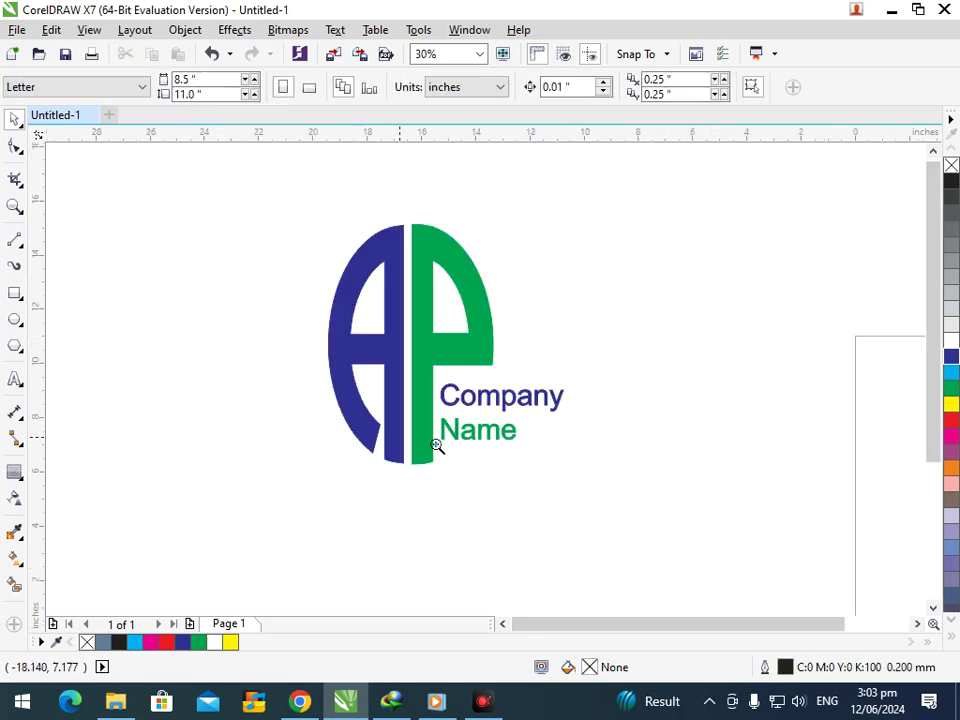
Move the Company Name text slightly down so it sits closer to the base of the P's stem
{"action": "left_click", "coordinate": [497, 431]}
{"action": "key", "text": "F3"}
{"action": "left_click", "coordinate": [480, 292]}
{"action": "left_click", "coordinate": [591, 286]}
{"action": "left_click_drag", "start_coordinate": [504, 435], "coordinate": [499, 442]}
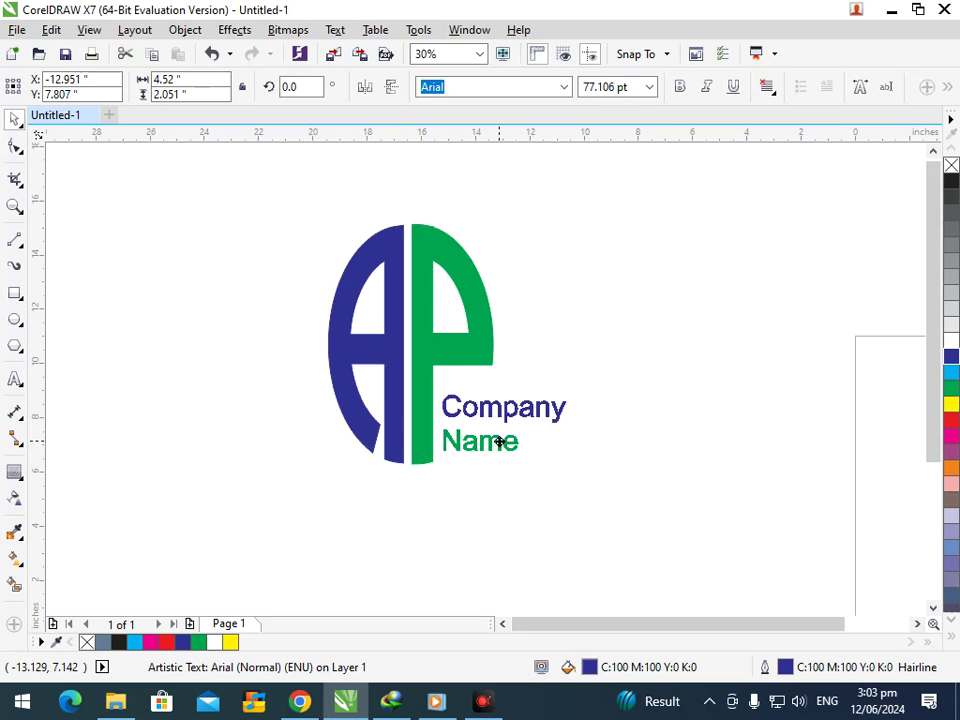
{"action": "left_click", "coordinate": [524, 542]}
{"action": "key", "text": "F3"}
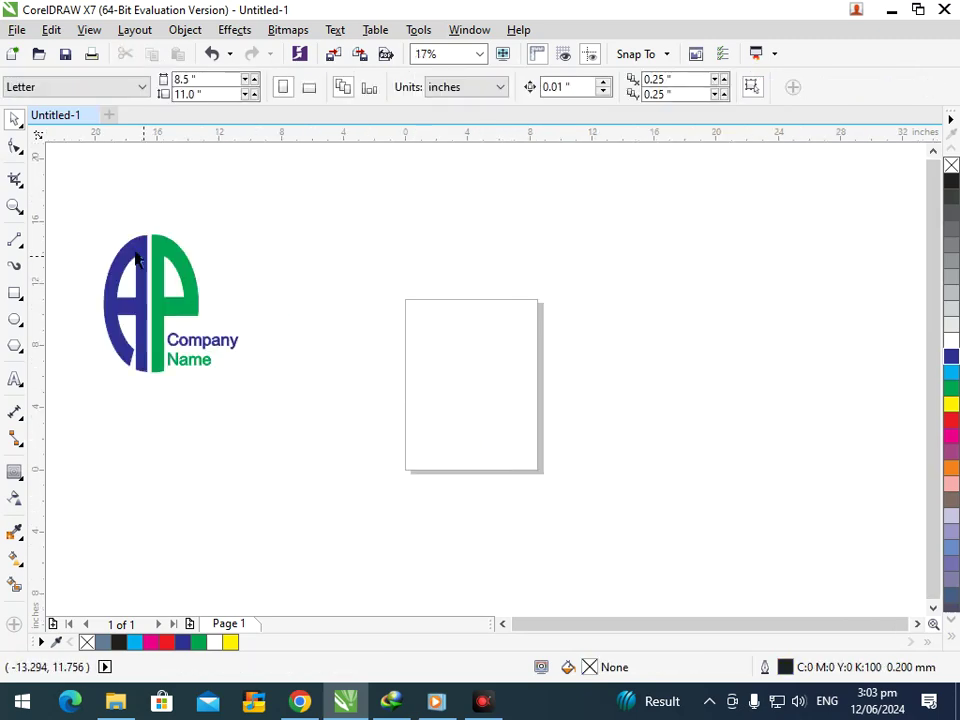
Shrink the Company Name text to about 66.9 pt and place it beside the base of the P's stem
{"action": "left_click_drag", "start_coordinate": [204, 317], "coordinate": [310, 424]}
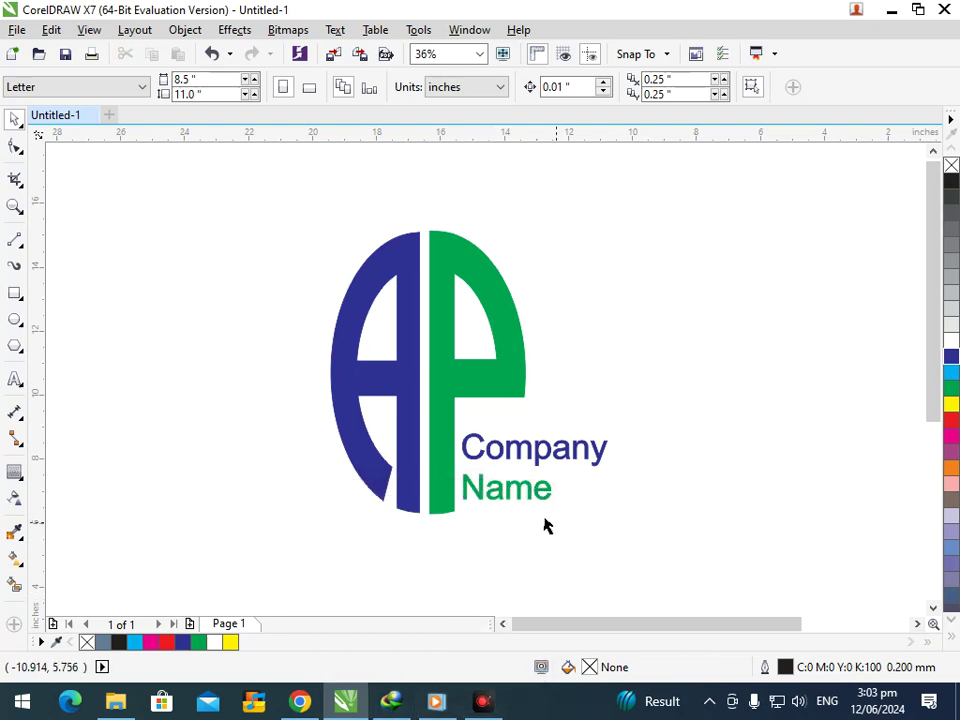
{"action": "left_click", "coordinate": [503, 495]}
{"action": "left_click_drag", "start_coordinate": [456, 507], "coordinate": [482, 496]}
{"action": "left_click", "coordinate": [508, 546]}
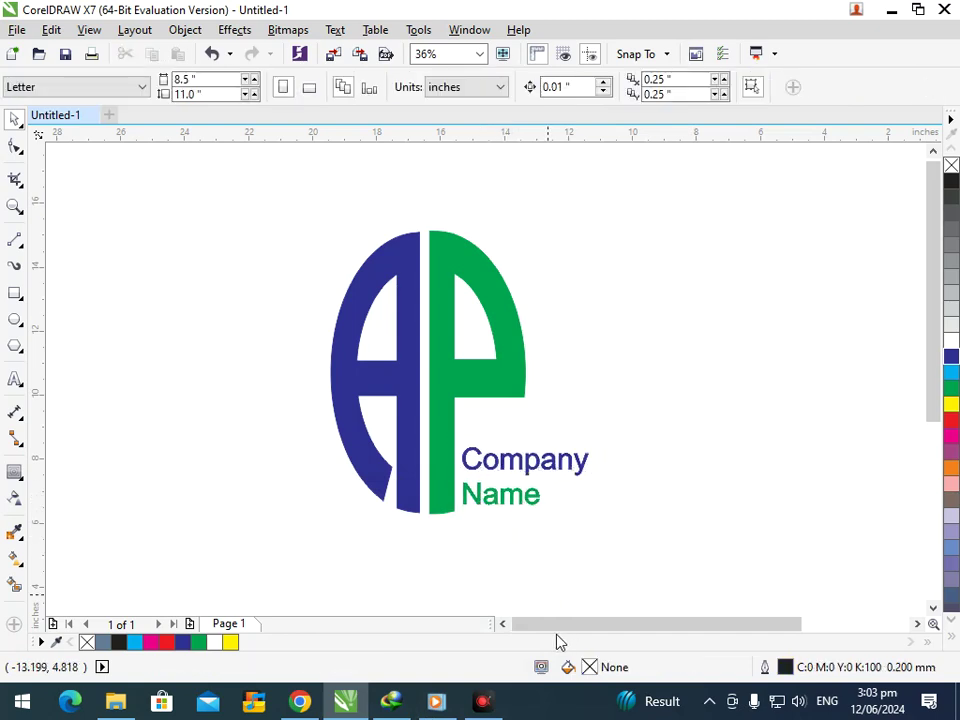
Undo the last resize and move of the Company Name text and deselect it
{"action": "key", "text": "ctrl+z"}
{"action": "key", "text": "ctrl+z"}
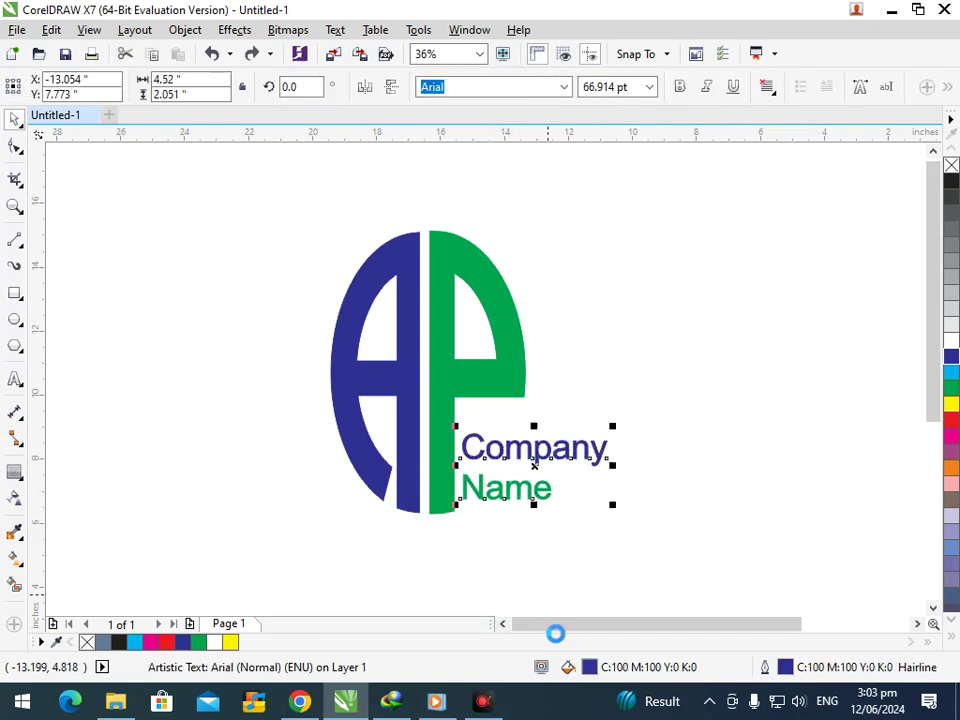
{"action": "left_click", "coordinate": [594, 571]}
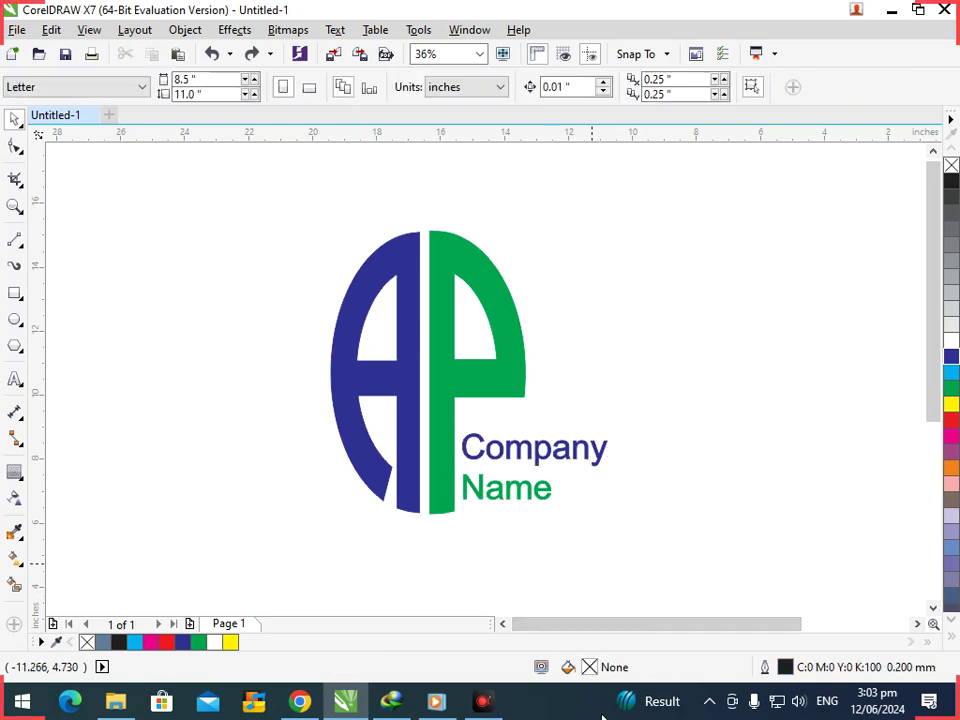